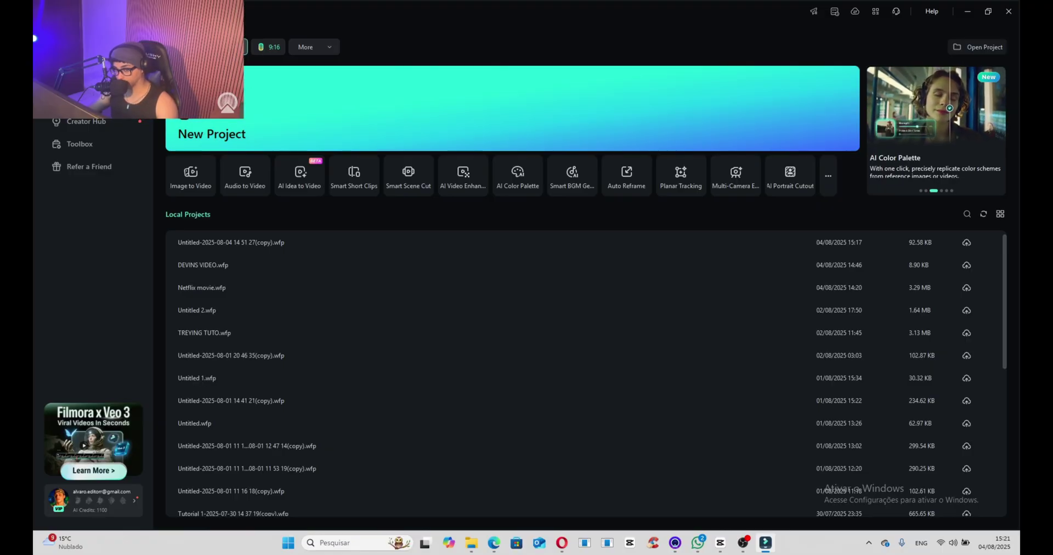
# Start a new project with the Instagram update video on the timeline at 1920x1080 60fps
pyautogui.click(254, 126)
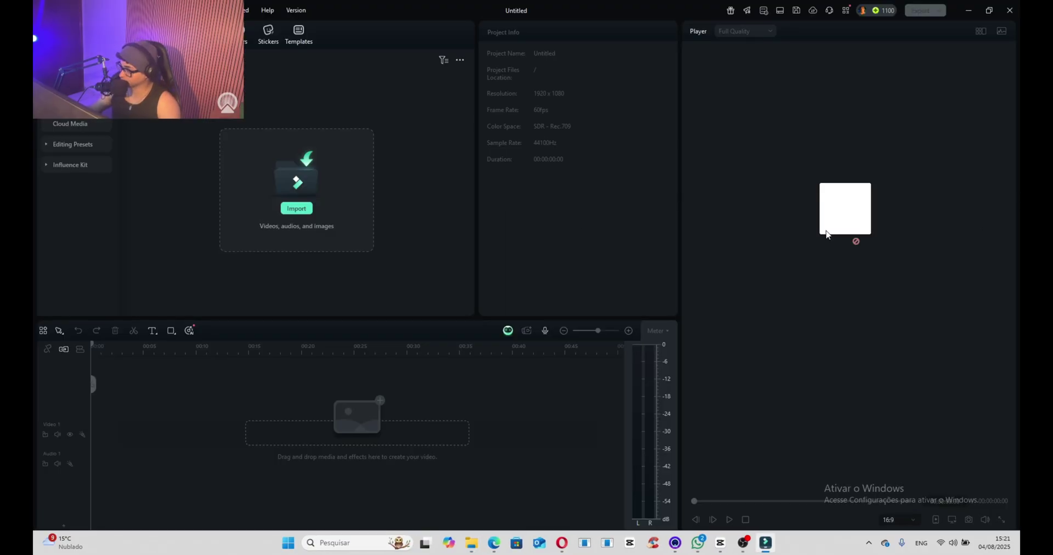
pyautogui.moveTo(855, 241); pyautogui.dragTo(293, 179)
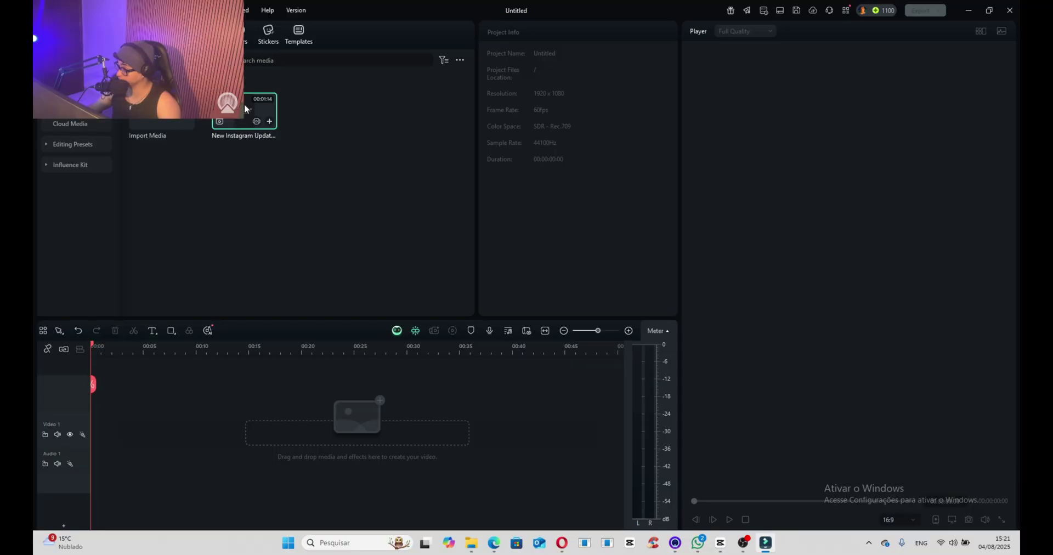
pyautogui.moveTo(249, 104); pyautogui.dragTo(171, 399)
pyautogui.click(577, 295)
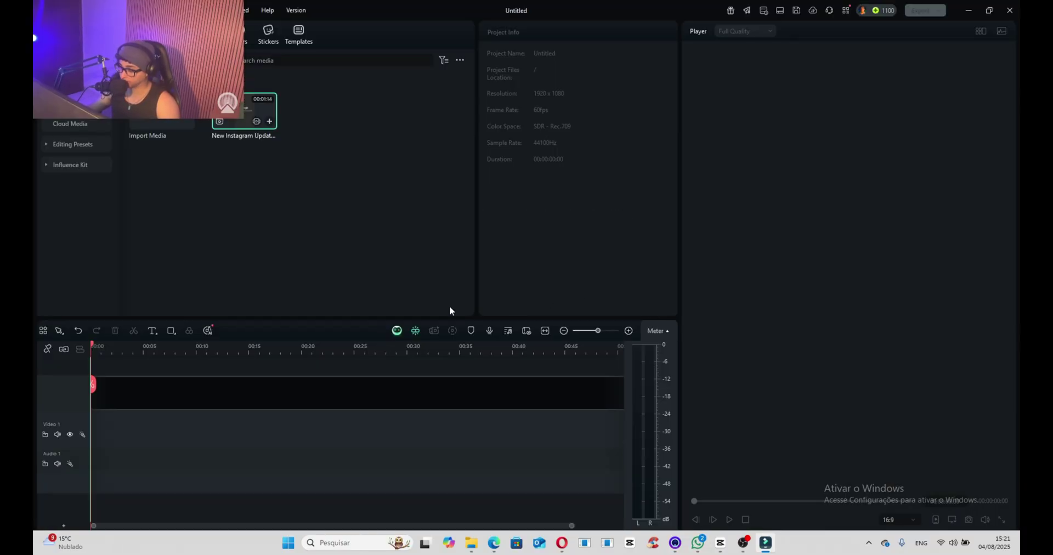
# Draw a Rectangle shape, eyedrop a dark fill, and move it to the Video 1 track
pyautogui.click(189, 331)
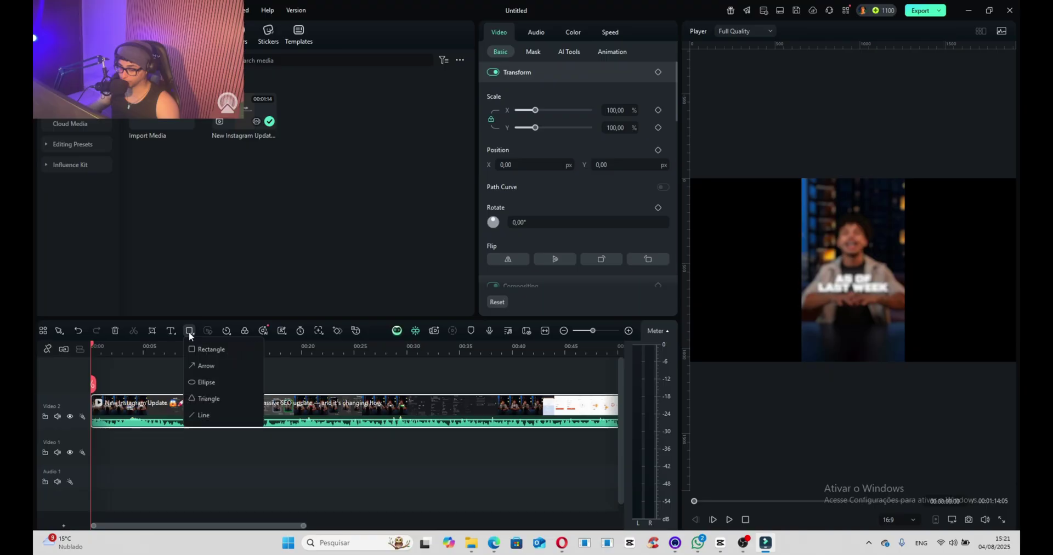
pyautogui.click(238, 351)
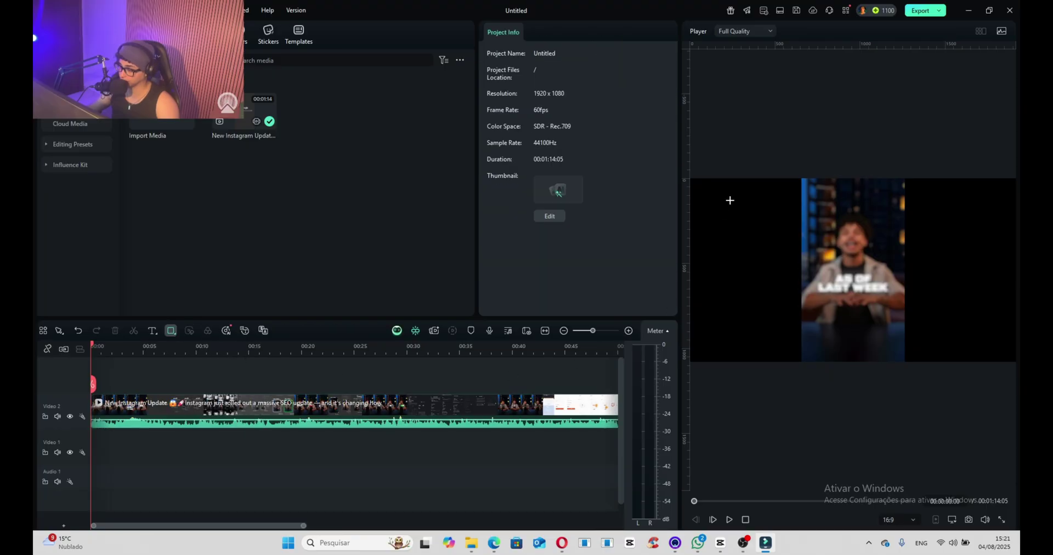
pyautogui.moveTo(689, 177)
pyautogui.mouseDown()
pyautogui.moveTo(759, 237)
pyautogui.moveTo(1008, 385)
pyautogui.mouseUp()
pyautogui.scroll(-3, 548, 219)
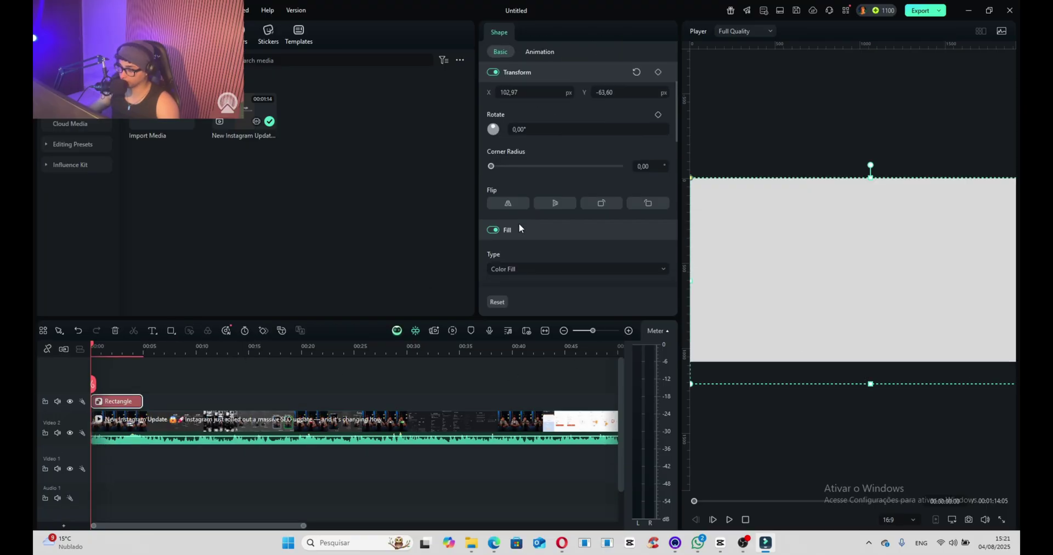
pyautogui.click(531, 224)
pyautogui.click(562, 249)
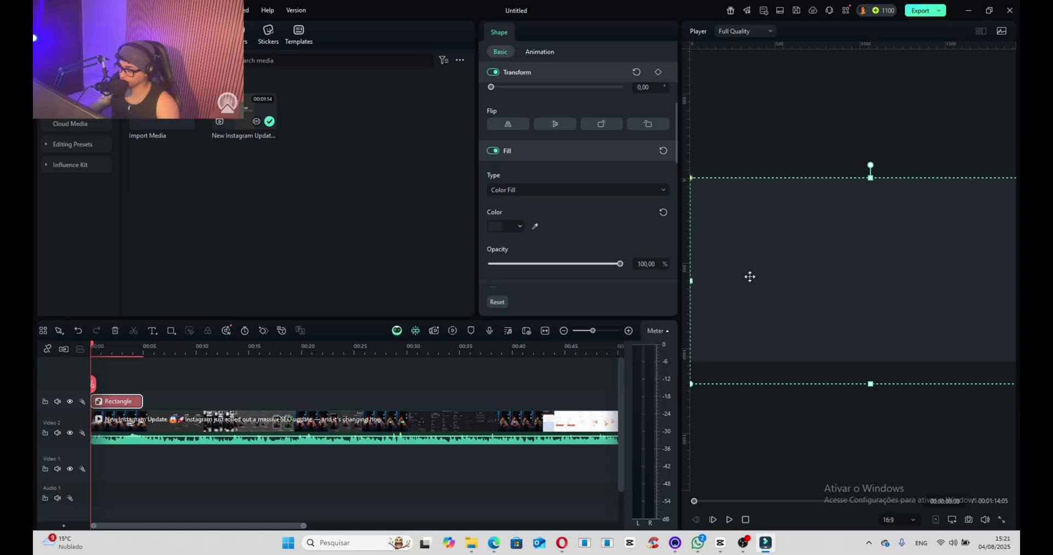
pyautogui.moveTo(138, 401); pyautogui.dragTo(190, 460)
# Shift the video to the frame's left edge and preview the opening frames
pyautogui.click(152, 436)
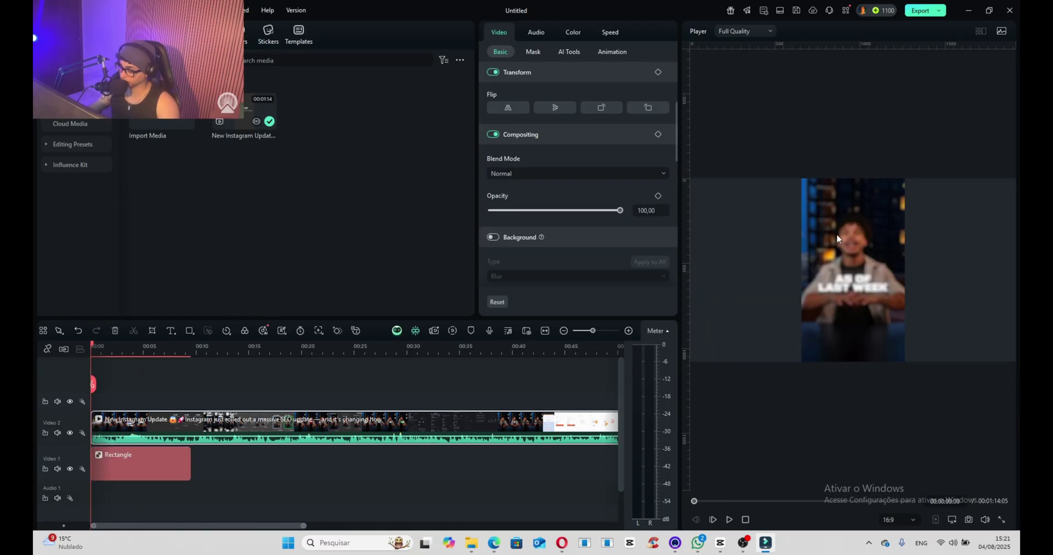
pyautogui.moveTo(853, 269); pyautogui.dragTo(741, 267)
pyautogui.click(141, 466)
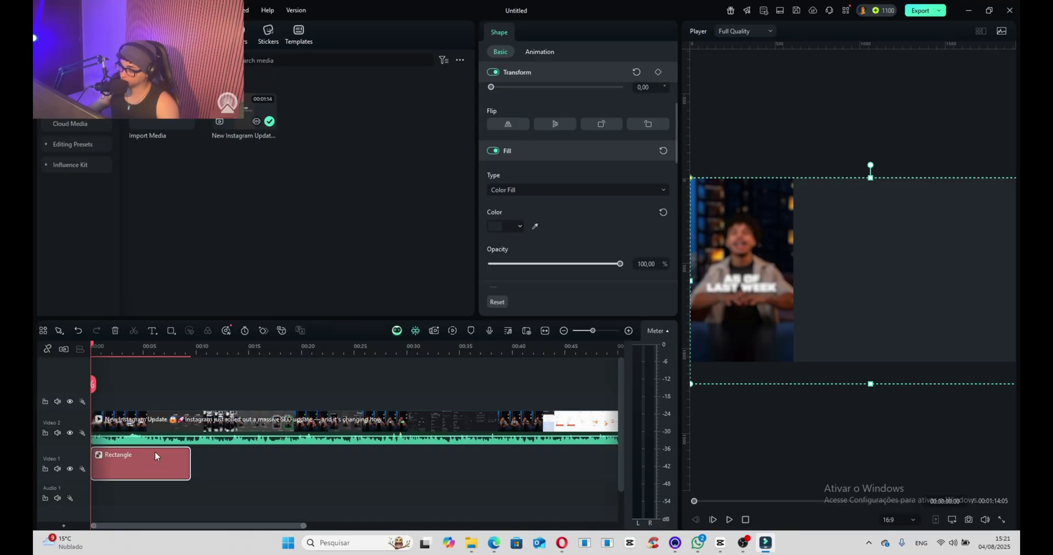
pyautogui.click(121, 425)
pyautogui.moveTo(94, 390)
pyautogui.mouseDown()
pyautogui.moveTo(111, 390)
pyautogui.moveTo(84, 393)
pyautogui.mouseUp()
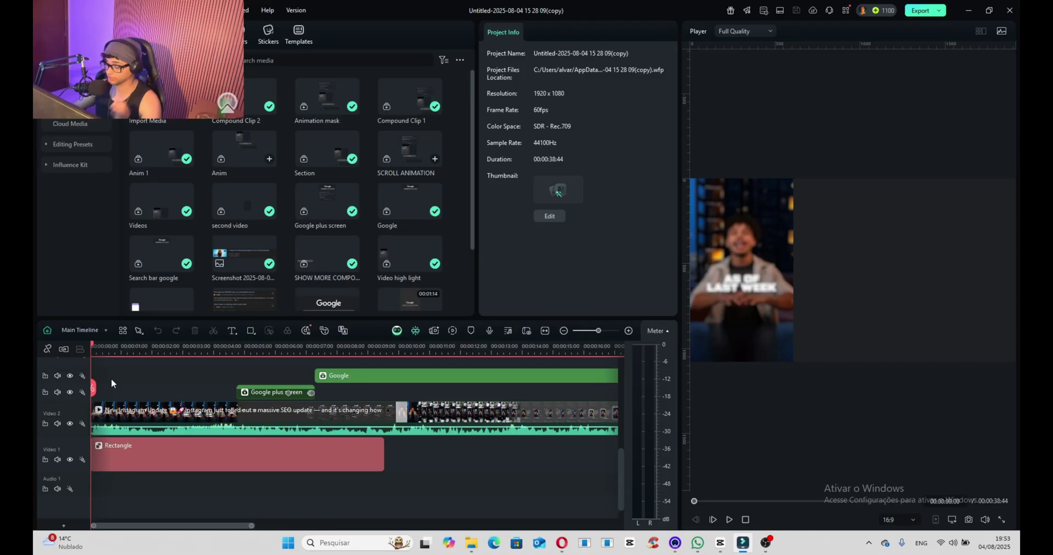
# Place the instagram-logo clip on the top track and trim its right edge
pyautogui.press('space')
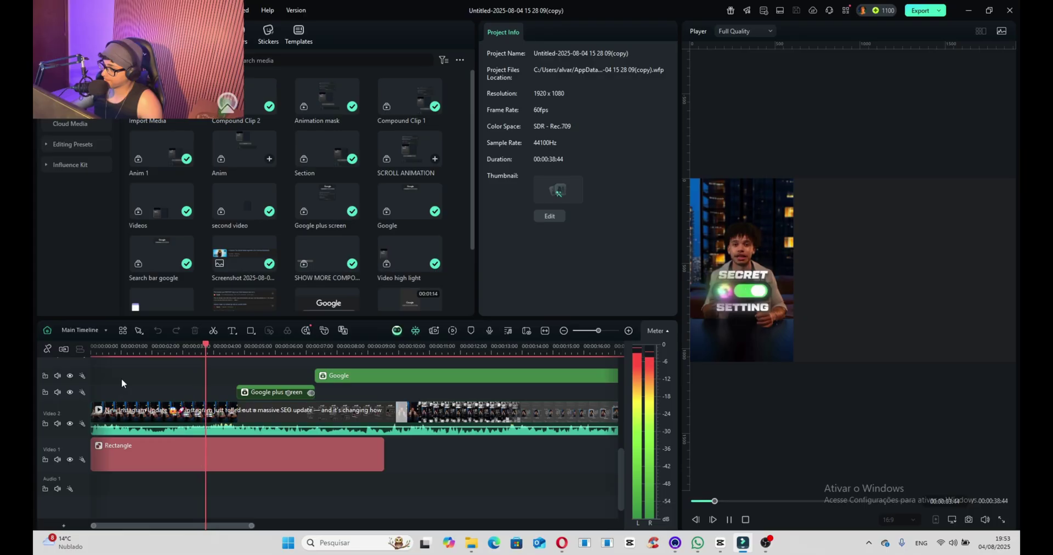
pyautogui.moveTo(307, 408); pyautogui.dragTo(99, 372)
pyautogui.moveTo(239, 371); pyautogui.dragTo(195, 375)
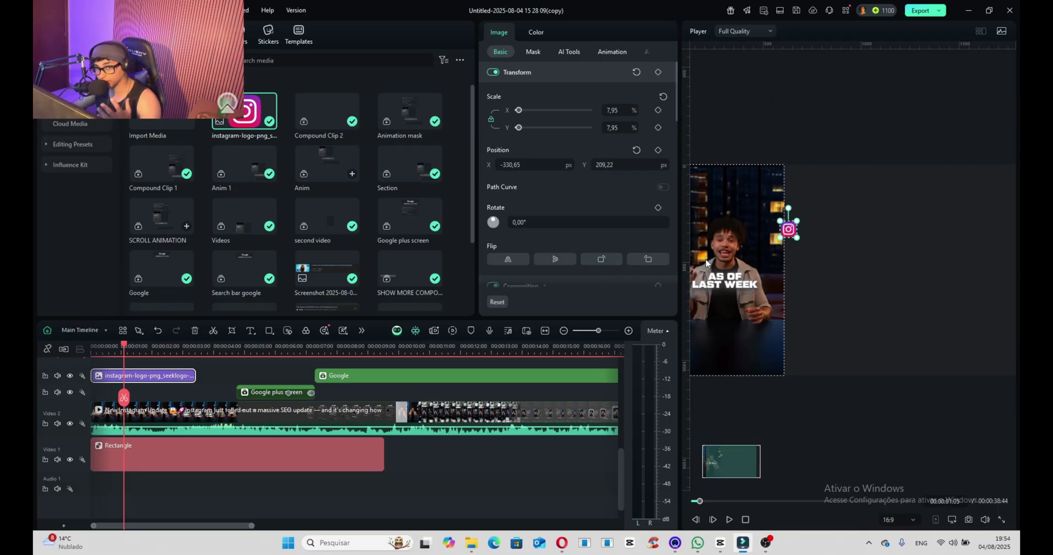
# Split the logo clip at the playhead and delete its first part
pyautogui.click(124, 397)
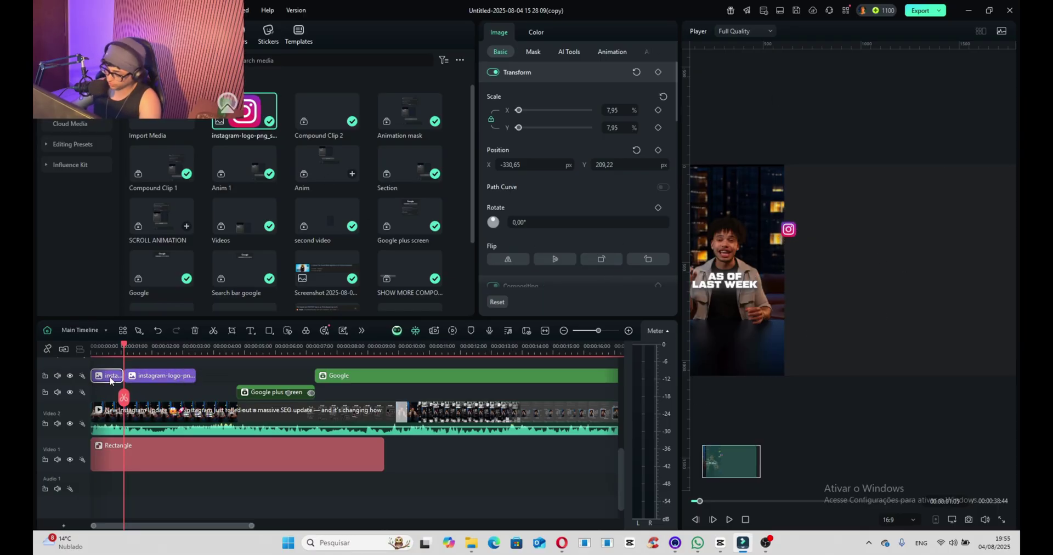
pyautogui.press('Delete')
pyautogui.click(170, 377)
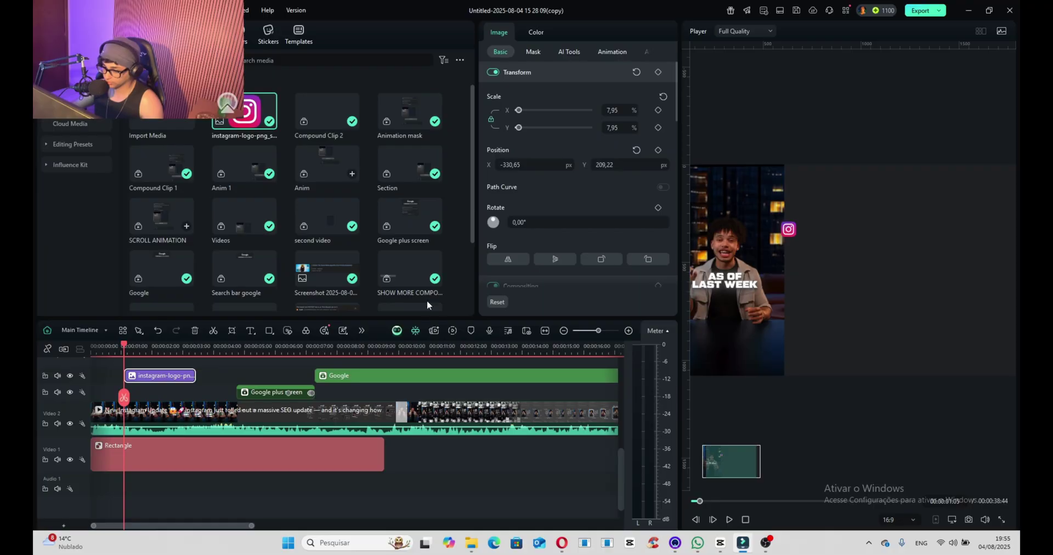
# Tilt the logo to -11.14° at opacity 20 and set its starting Transform keyframe
pyautogui.scroll(-2, 567, 221)
pyautogui.moveTo(788, 230); pyautogui.dragTo(789, 204)
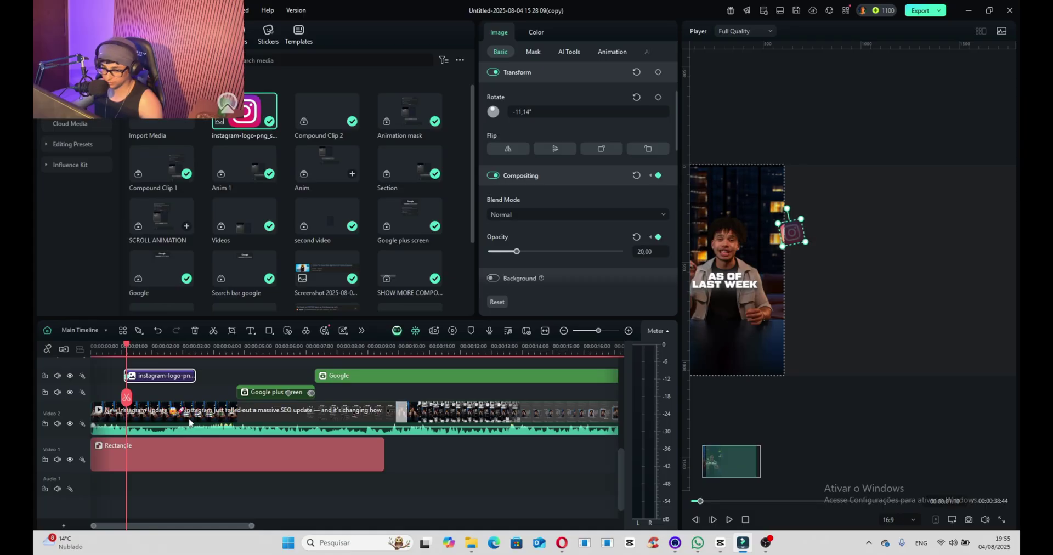
pyautogui.scroll(2, 189, 423)
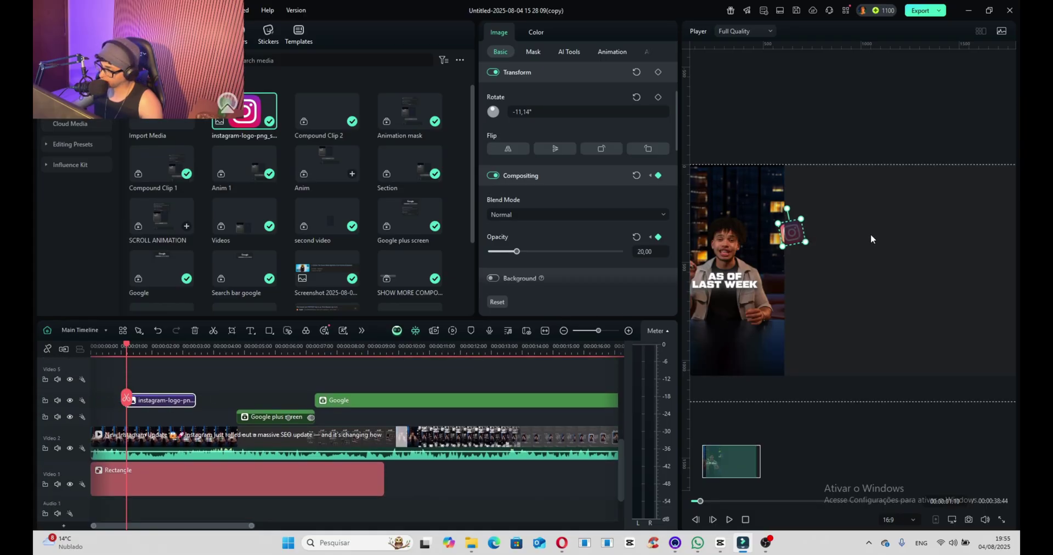
pyautogui.scroll(2, 787, 267)
pyautogui.scroll(1, 788, 267)
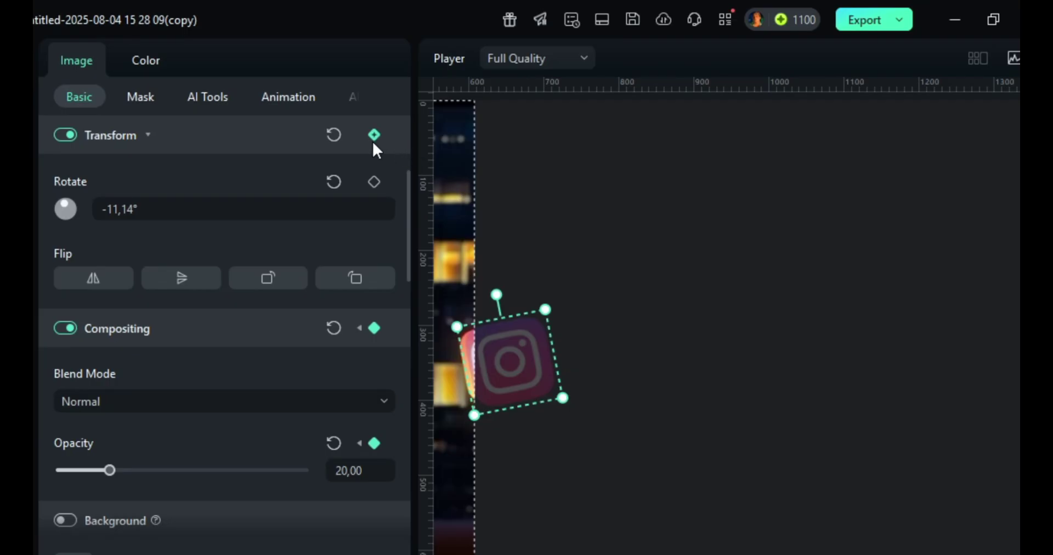
pyautogui.scroll(4, 367, 170)
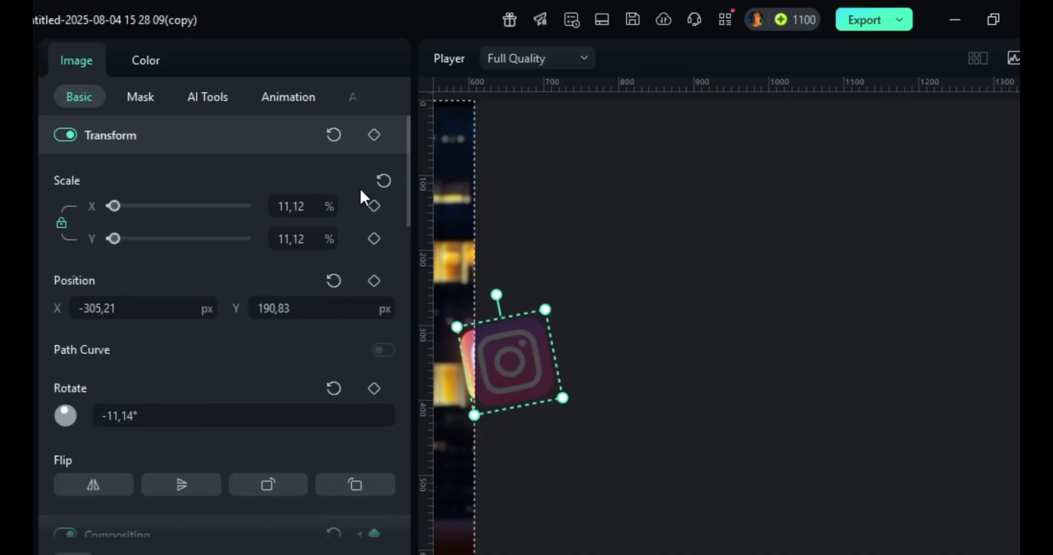
pyautogui.click(374, 134)
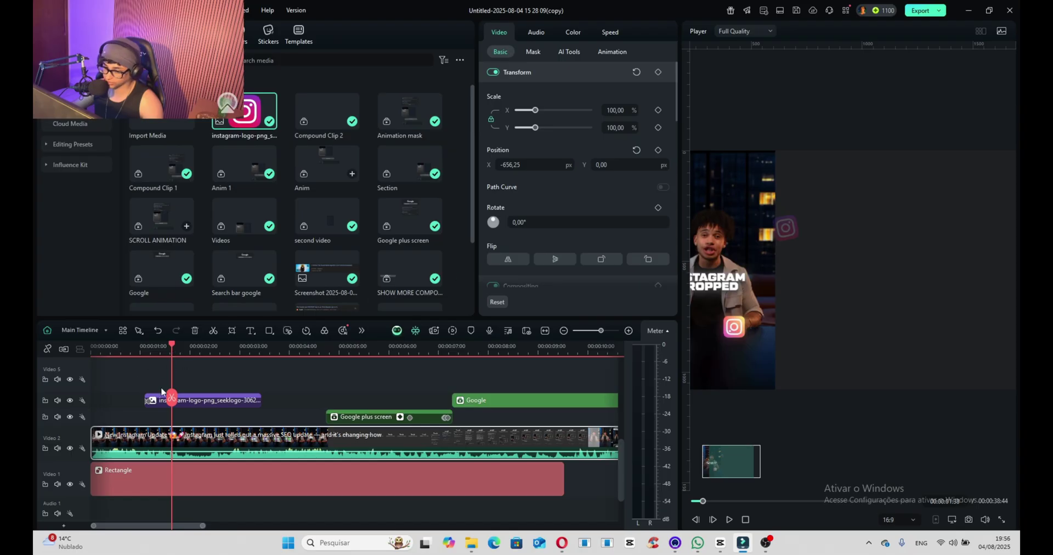
# Keyframe the logo rotating to -360° while moving down to about X -628.90, Y -126.77
pyautogui.click(187, 402)
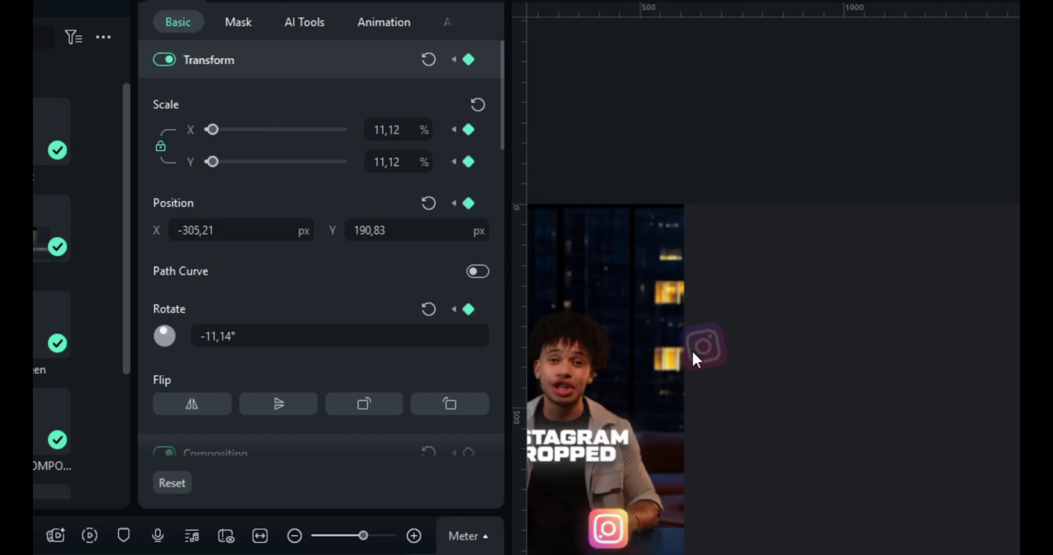
pyautogui.click(696, 351)
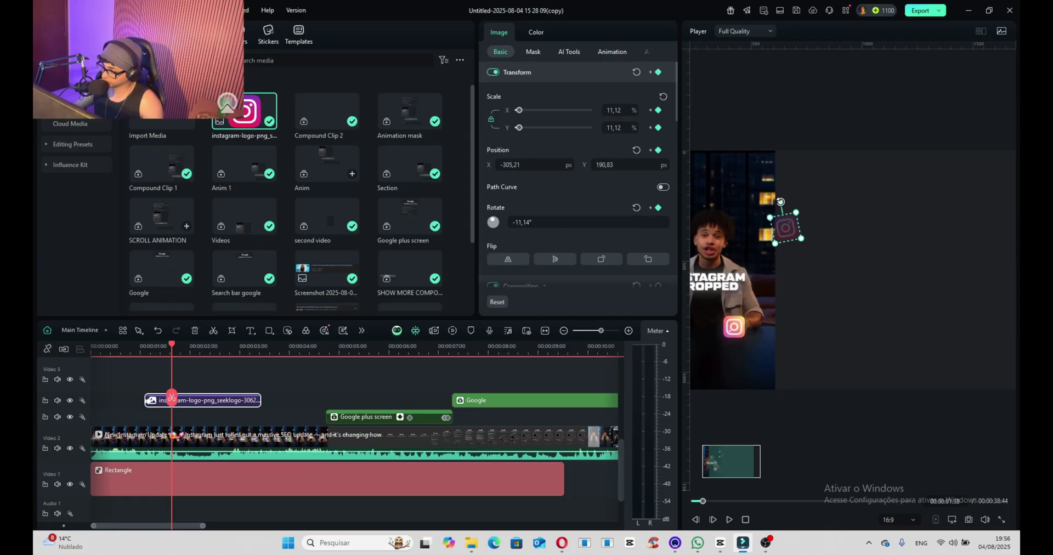
pyautogui.moveTo(784, 226); pyautogui.dragTo(738, 301)
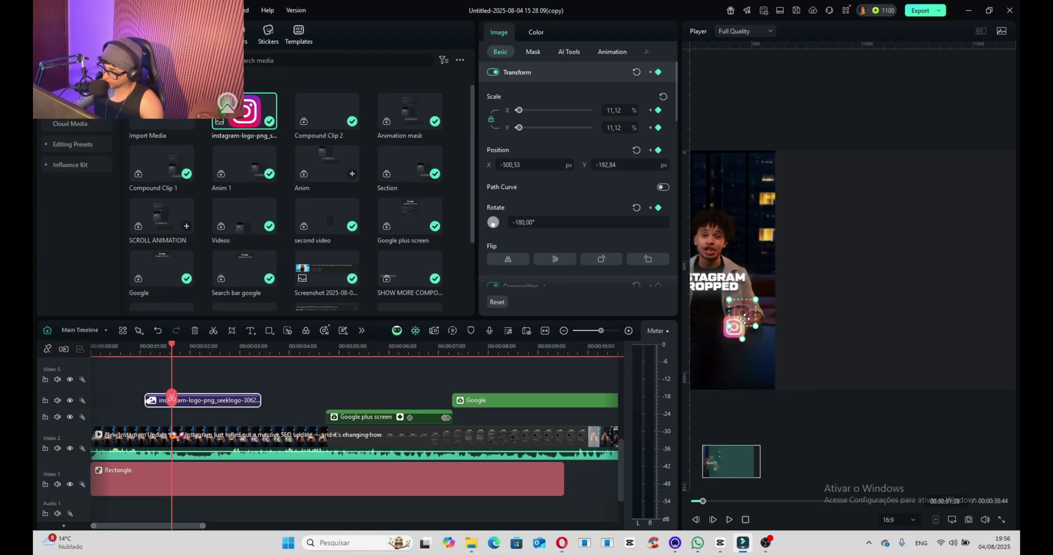
pyautogui.moveTo(744, 319); pyautogui.dragTo(734, 331)
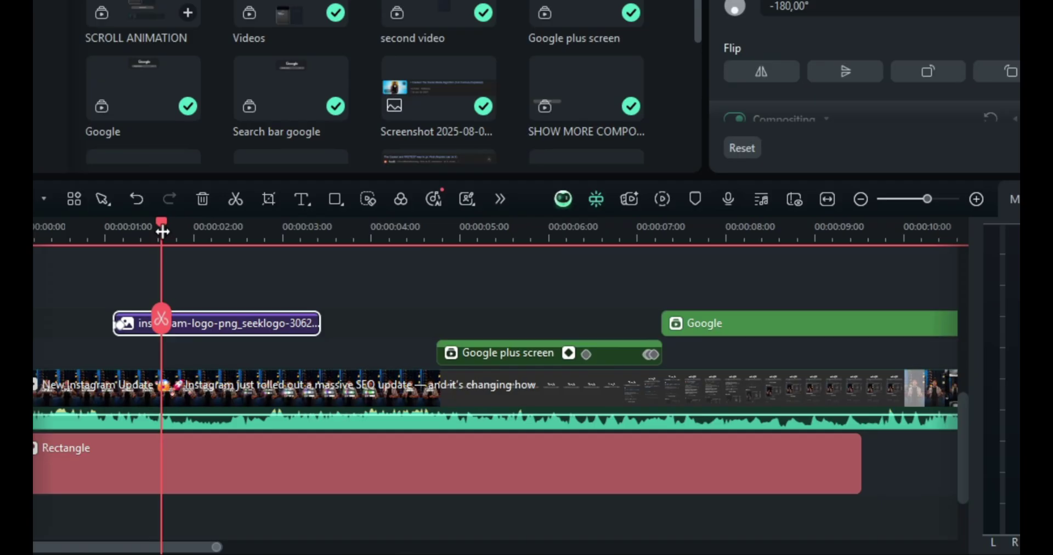
pyautogui.moveTo(171, 351); pyautogui.dragTo(186, 354)
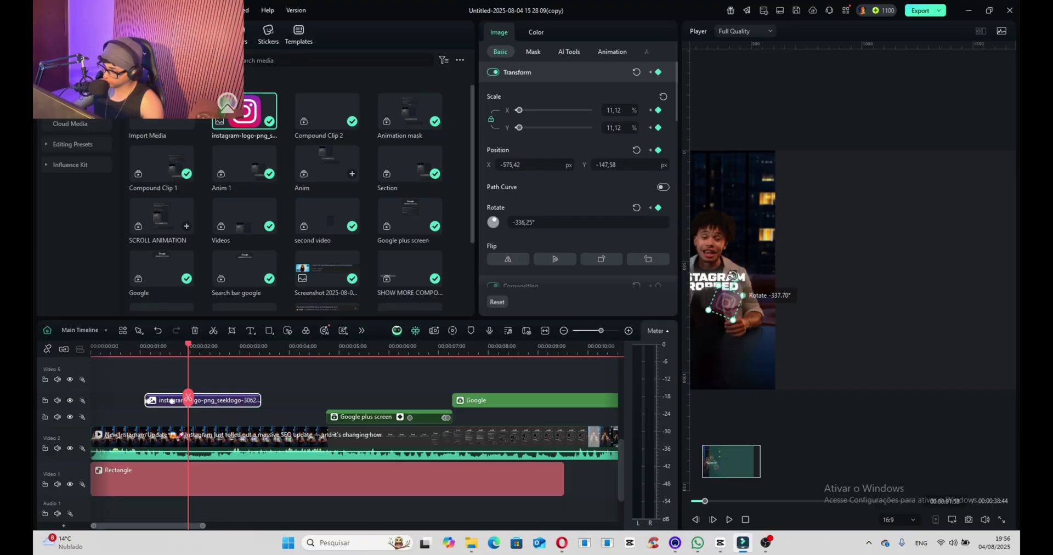
pyautogui.moveTo(724, 308); pyautogui.dragTo(713, 299)
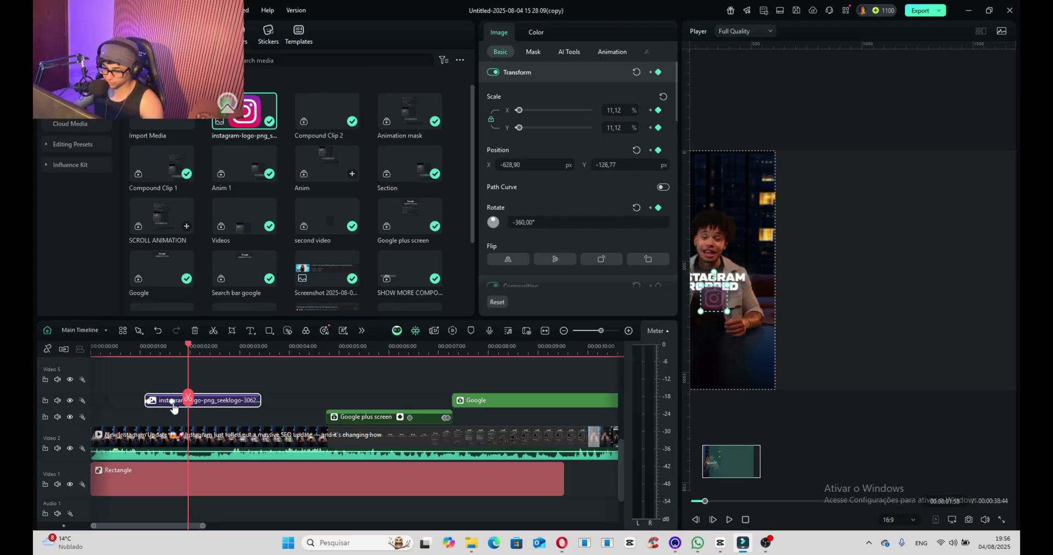
pyautogui.hotkey('ctrl', 'z')
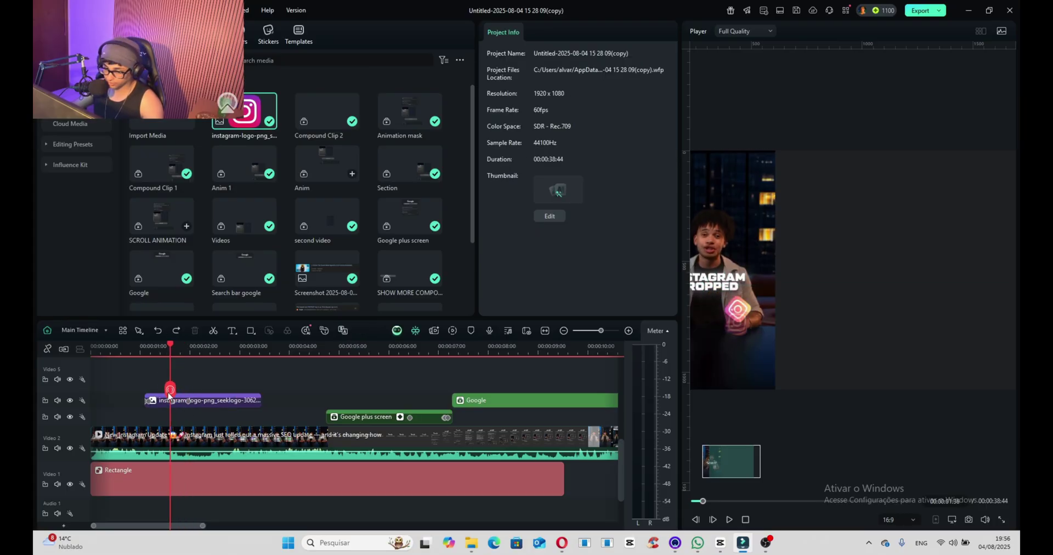
# Scrub through the logo animation, undoing an accidental clip split
pyautogui.moveTo(169, 394); pyautogui.dragTo(123, 383)
pyautogui.click(122, 367)
pyautogui.click(150, 356)
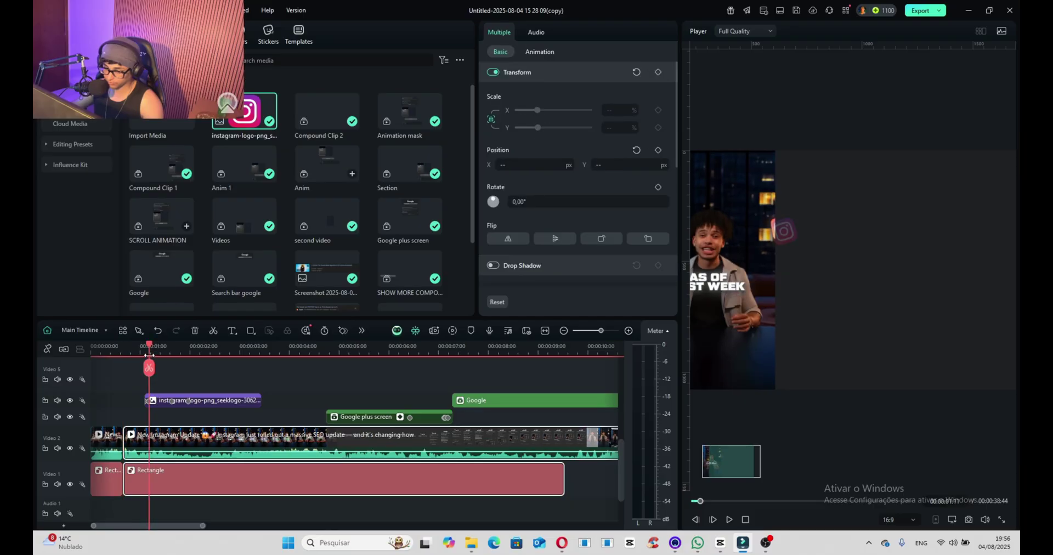
pyautogui.hotkey('ctrl', 'z')
pyautogui.moveTo(150, 372)
pyautogui.mouseDown()
pyautogui.moveTo(189, 374)
pyautogui.moveTo(160, 377)
pyautogui.mouseUp()
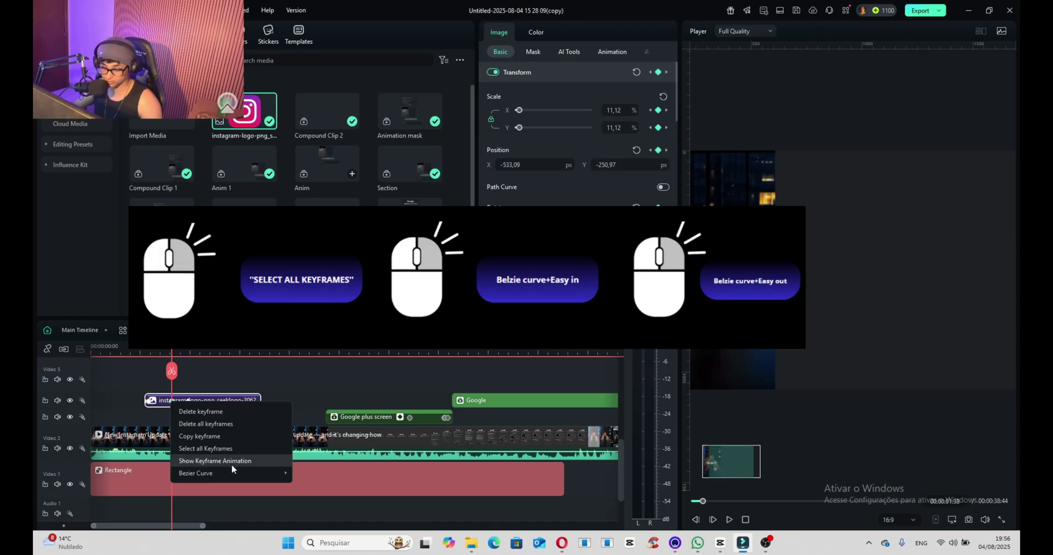
# Apply Ease In and Ease Out Bezier curves to all logo keyframes and play it back
pyautogui.moveTo(239, 471)
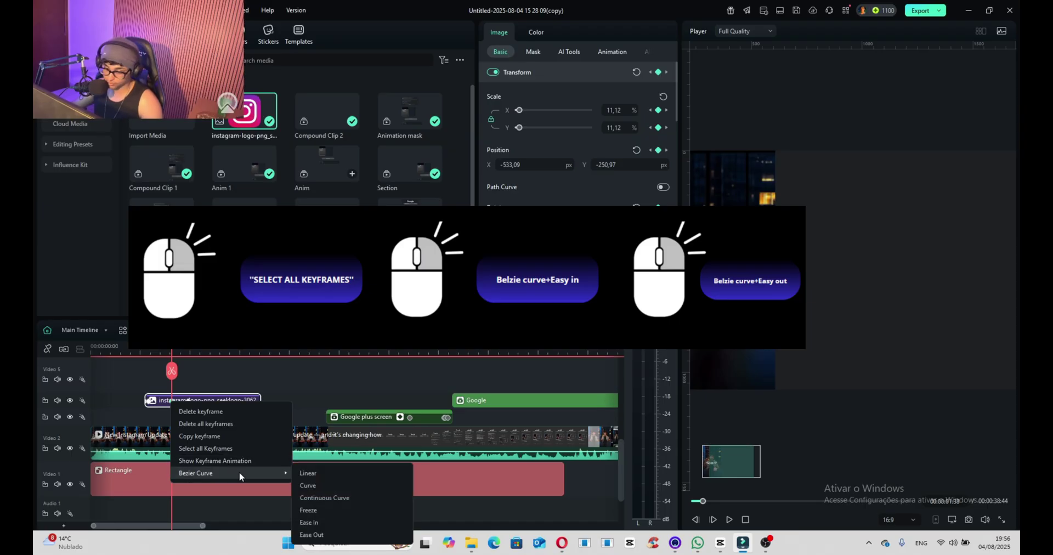
pyautogui.click(324, 521)
pyautogui.scroll(-2, 165, 471)
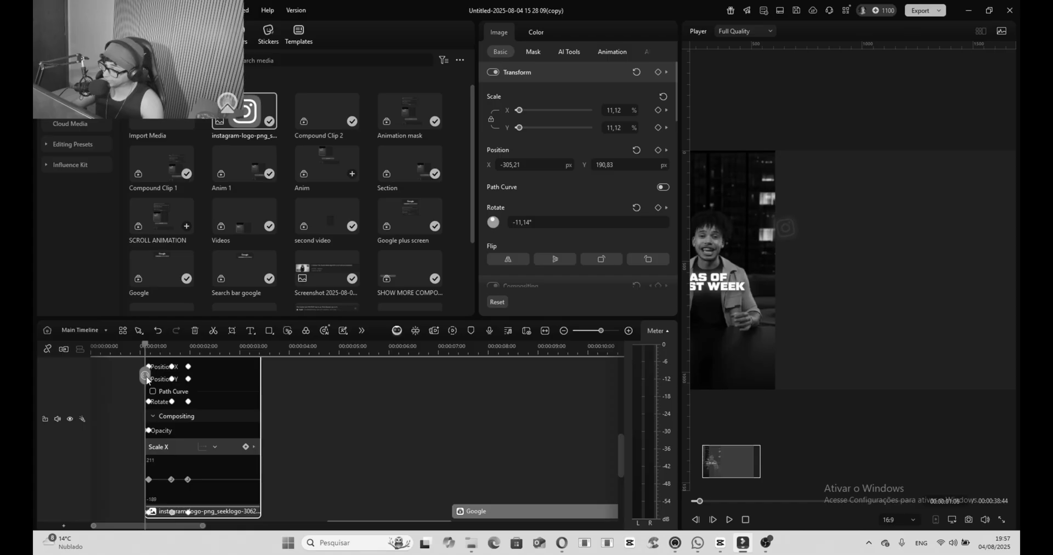
pyautogui.press('space')
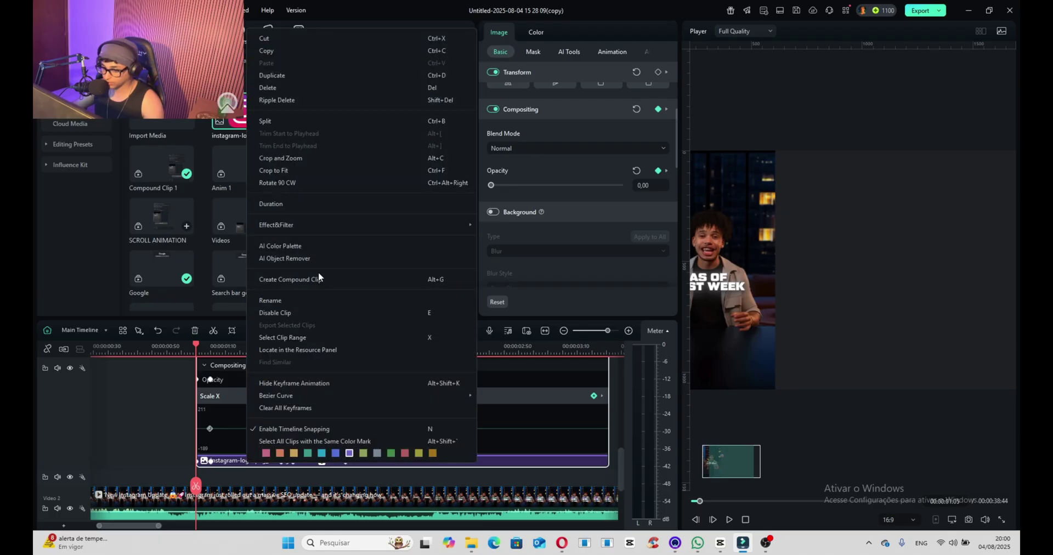
# Group the chosen clips into Compound Clip 3 and open it for editing
pyautogui.click(318, 272)
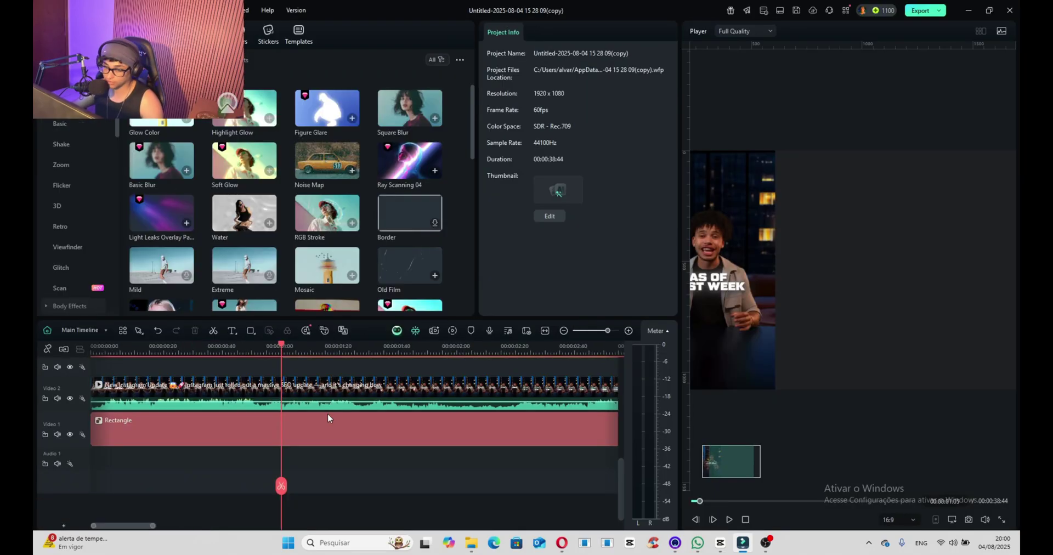
pyautogui.scroll(-3, 211, 393)
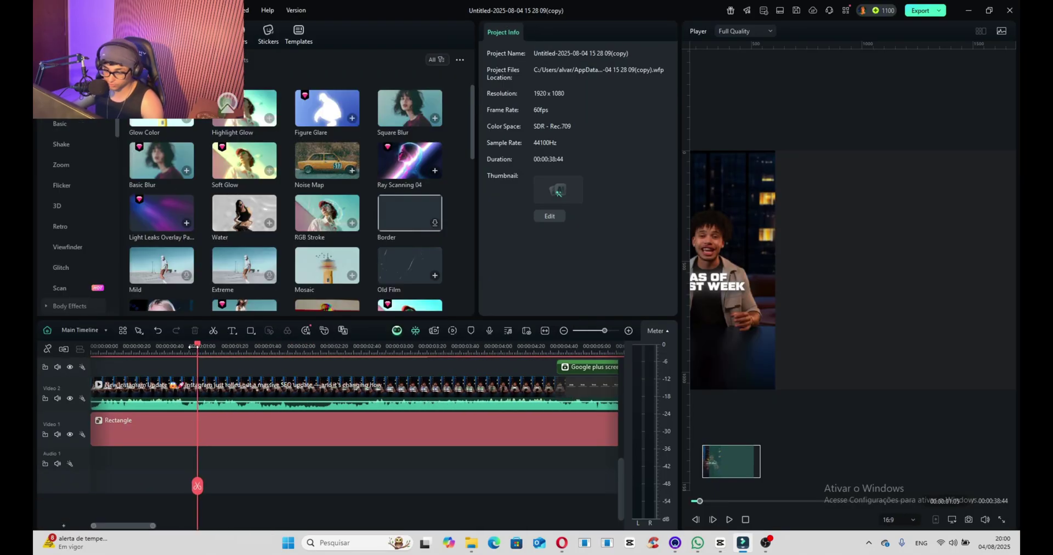
pyautogui.scroll(3, 187, 436)
pyautogui.click(203, 450)
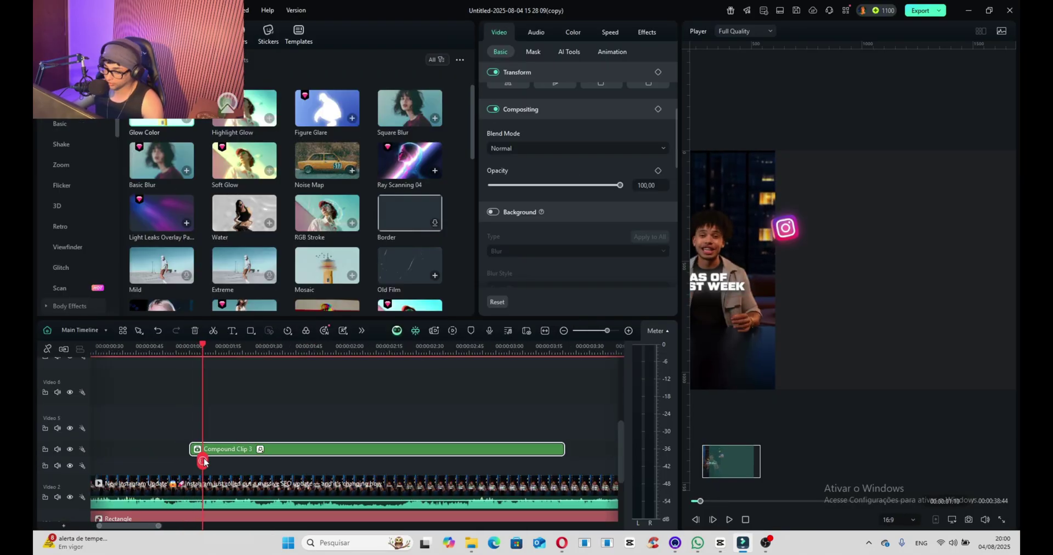
pyautogui.doubleClick(203, 449)
pyautogui.press('Return')
# At frame 12, set a Transform keyframe on the Instagram icon clip
pyautogui.moveTo(95, 375); pyautogui.dragTo(124, 405)
pyautogui.click(106, 442)
pyautogui.scroll(3, 550, 122)
pyautogui.click(658, 72)
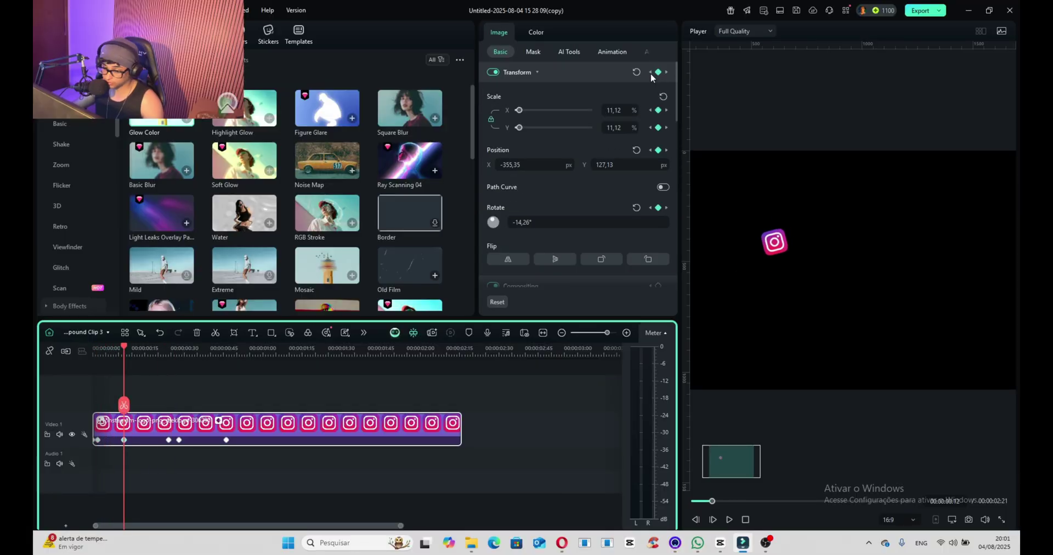
# On the main timeline, give the compound clip a custom speed ramp starting at 0.13x
pyautogui.click(48, 332)
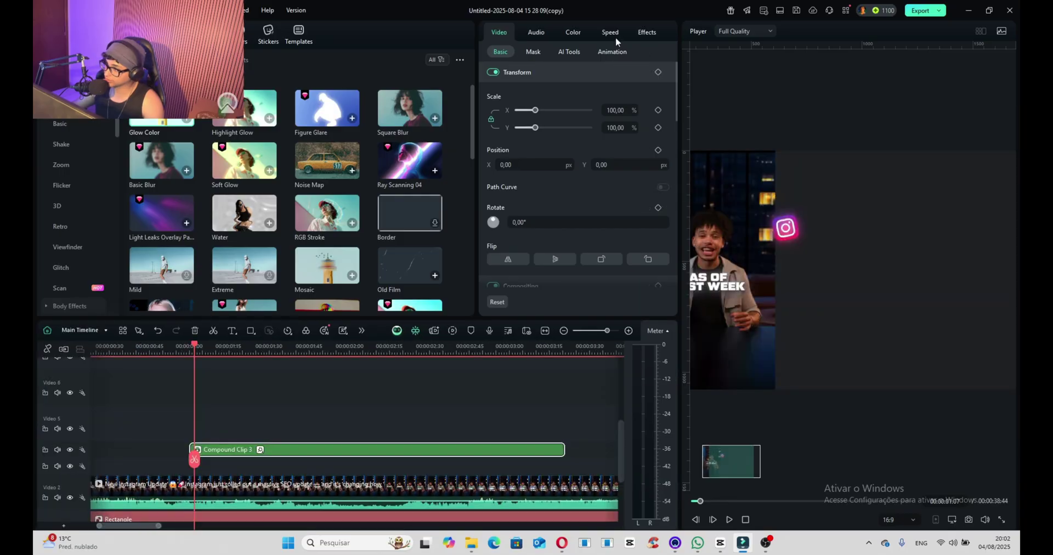
pyautogui.click(610, 32)
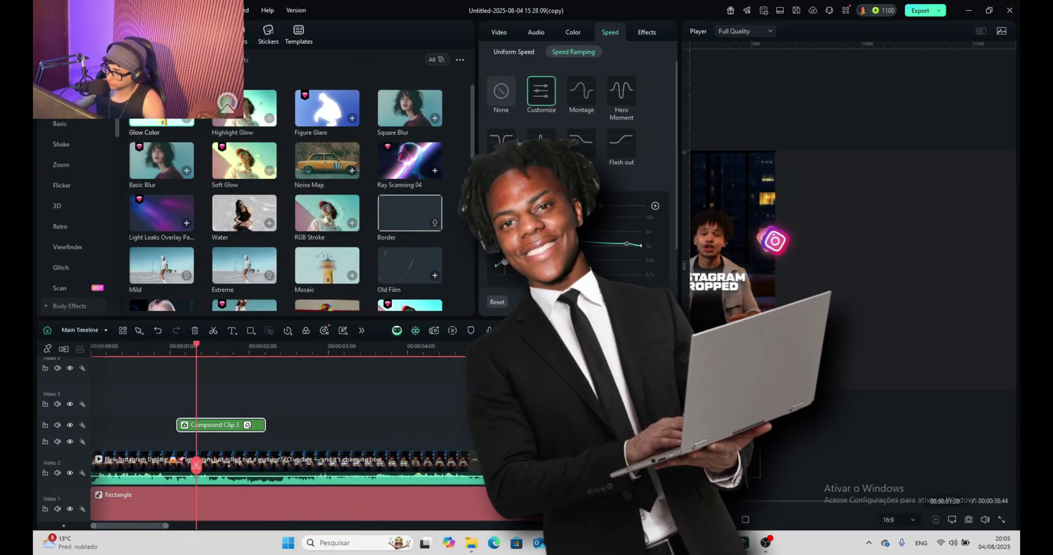
pyautogui.moveTo(494, 245); pyautogui.dragTo(494, 274)
pyautogui.moveTo(177, 347); pyautogui.dragTo(261, 420)
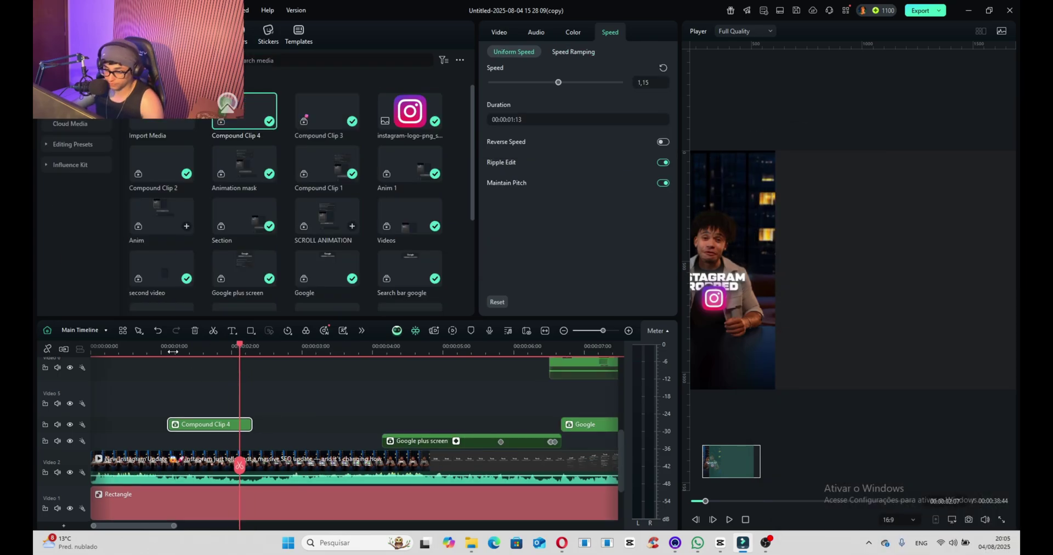
pyautogui.moveTo(173, 351); pyautogui.dragTo(224, 351)
# Set the compound clip's Compositing Opacity to 57
pyautogui.click(500, 33)
pyautogui.scroll(-2, 575, 164)
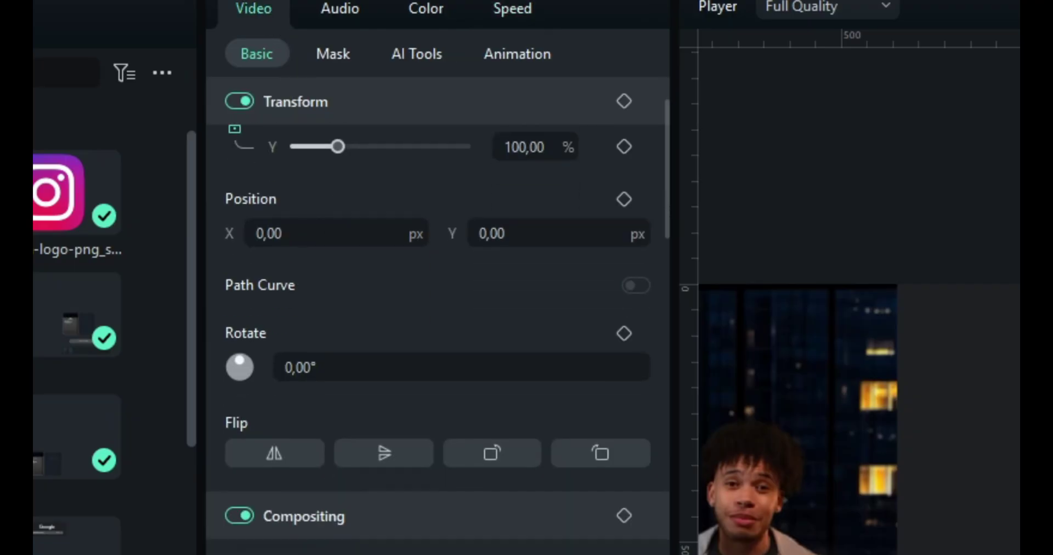
pyautogui.scroll(-3, 392, 537)
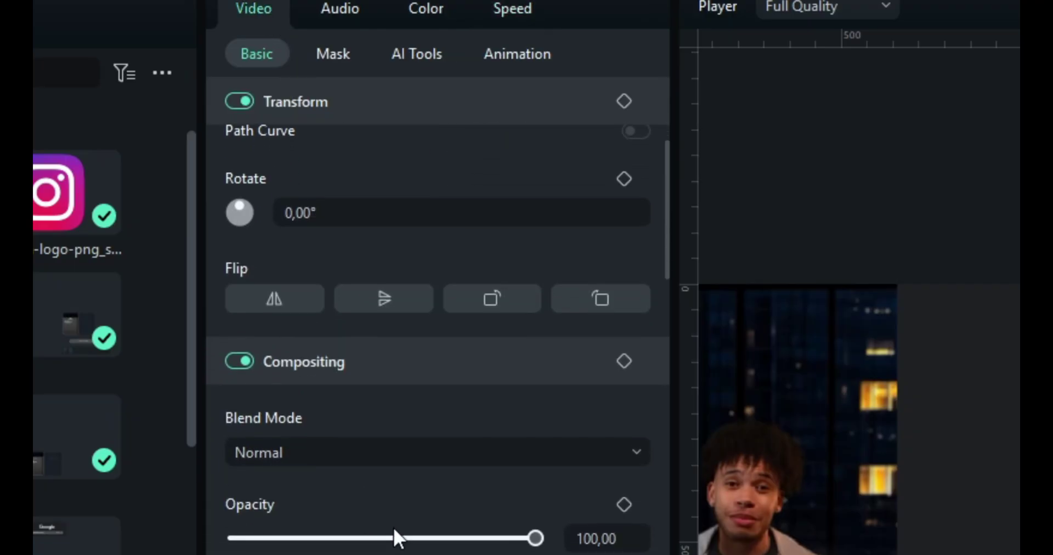
pyautogui.click(383, 541)
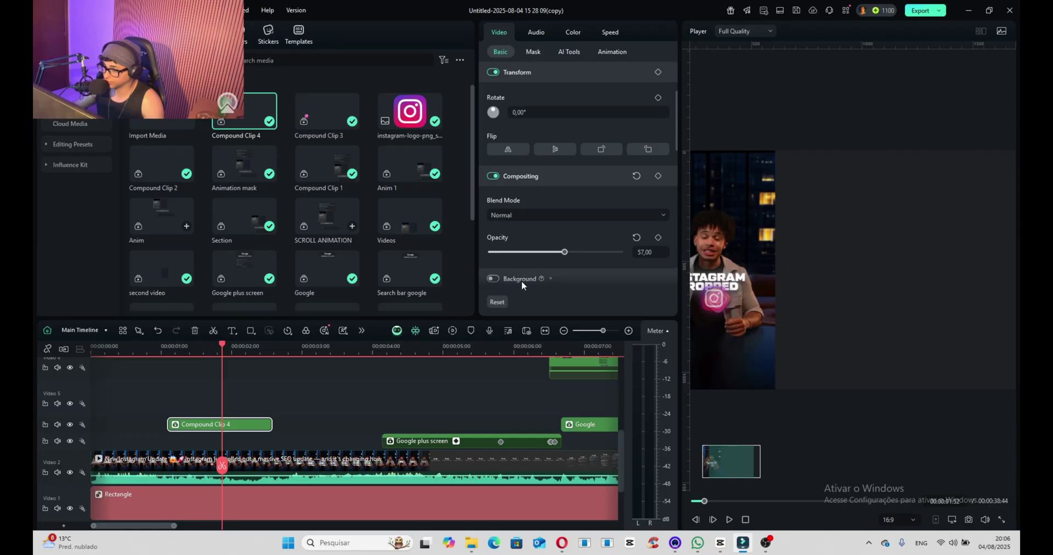
# Enable a black Drop Shadow with Distance 2 and Blur 2 on Compound Clip 4
pyautogui.scroll(-3, 521, 281)
pyautogui.click(501, 74)
pyautogui.scroll(-1, 505, 154)
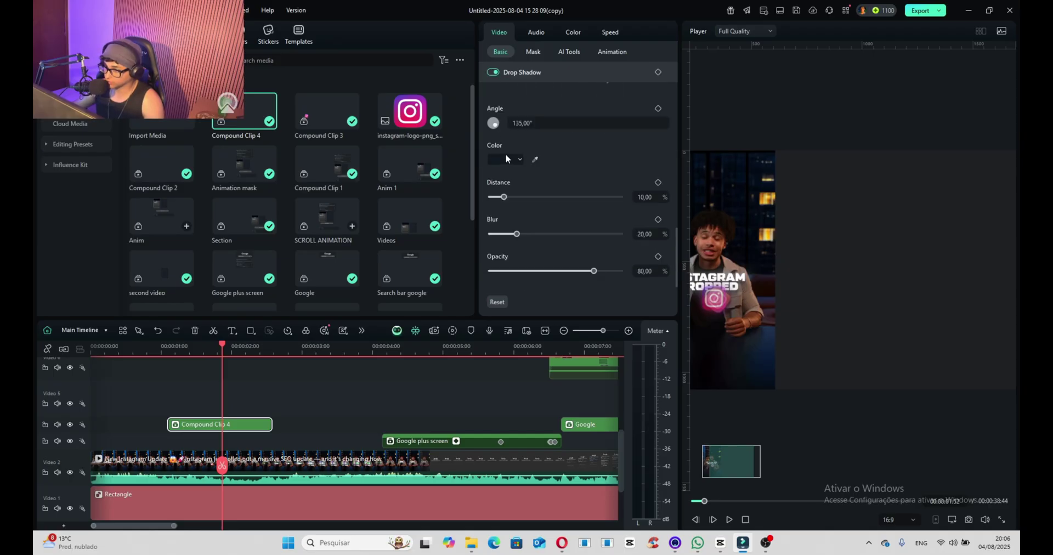
pyautogui.click(502, 157)
pyautogui.click(497, 250)
pyautogui.scroll(5, 576, 222)
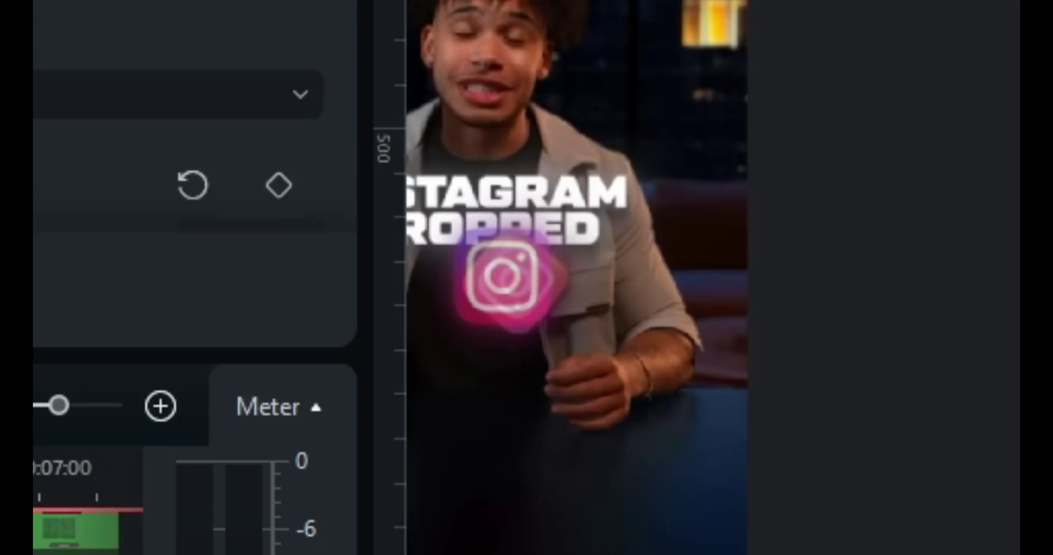
pyautogui.scroll(-4, 98, 19)
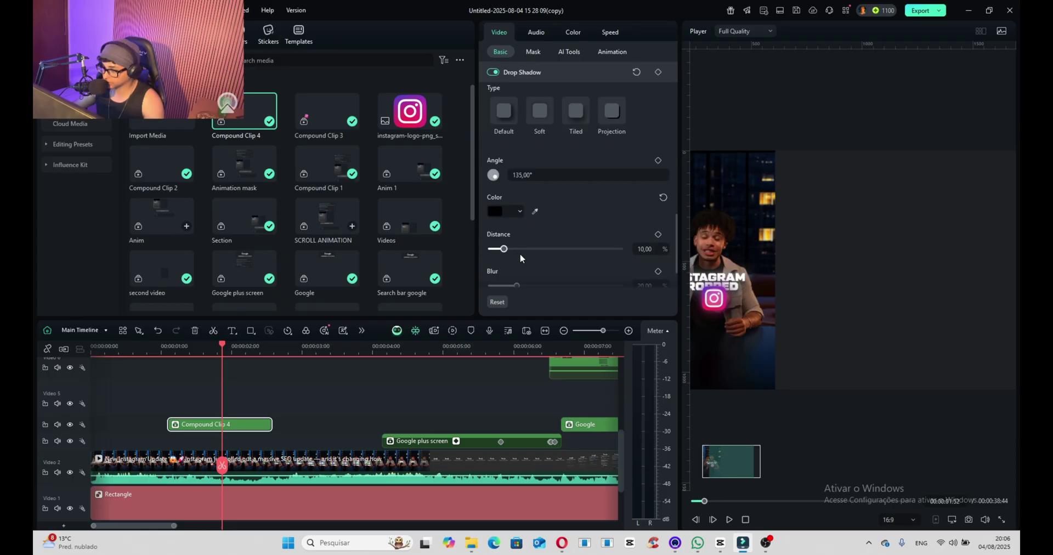
pyautogui.scroll(-2, 521, 258)
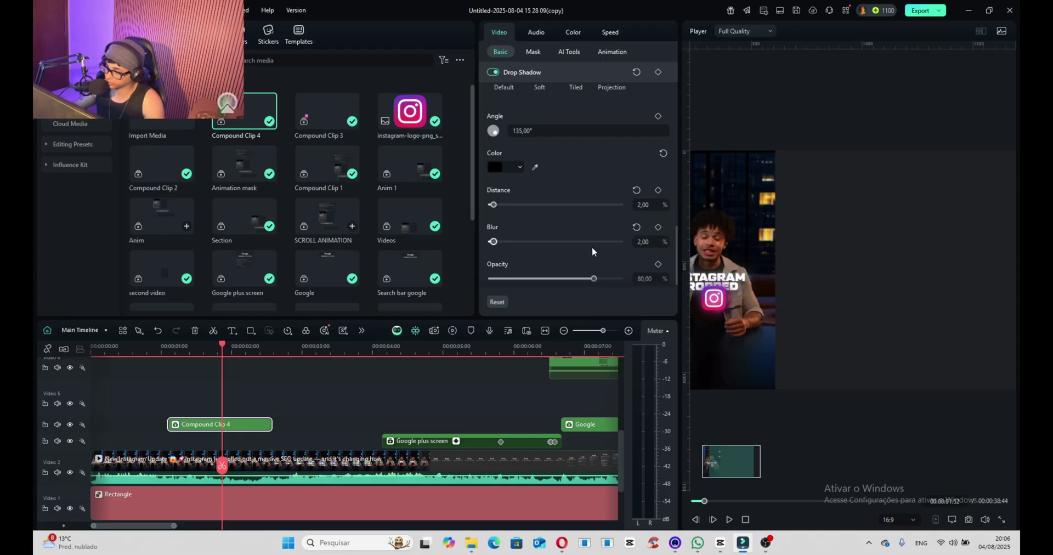
# Keyframe Compound Clip 4's opacity from 100 down to 0 near two seconds
pyautogui.click(166, 350)
pyautogui.press('space')
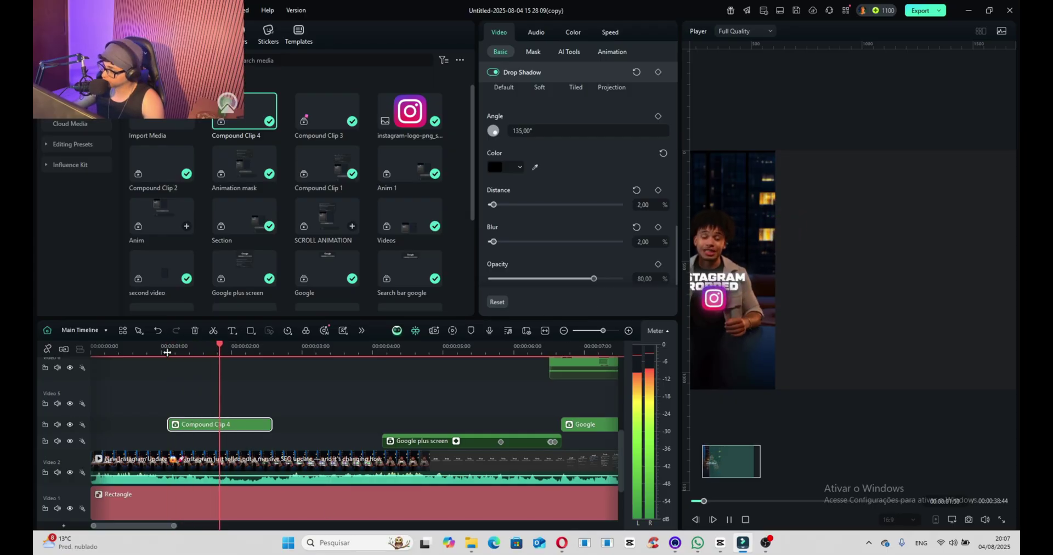
pyautogui.moveTo(236, 350); pyautogui.dragTo(227, 351)
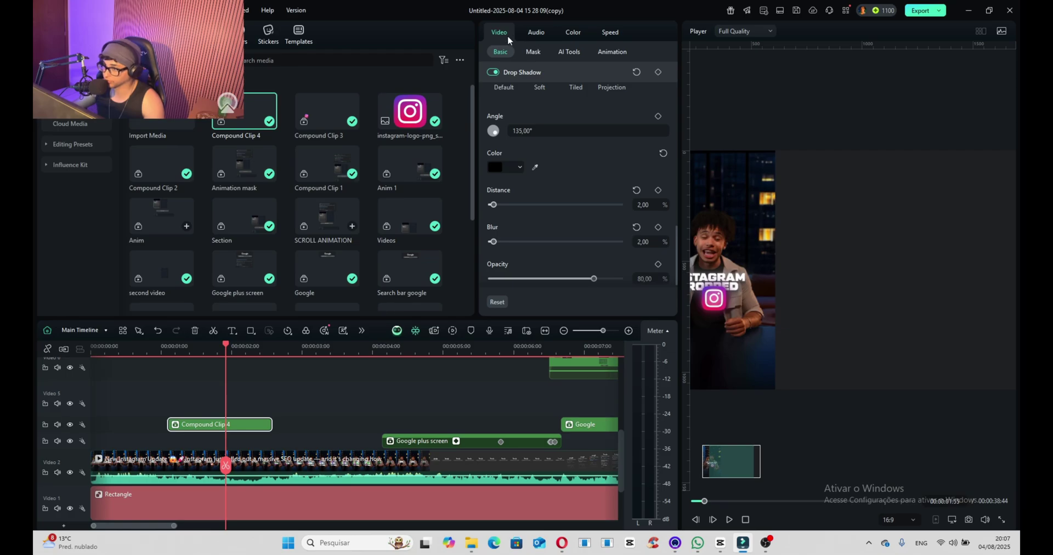
pyautogui.scroll(10, 559, 214)
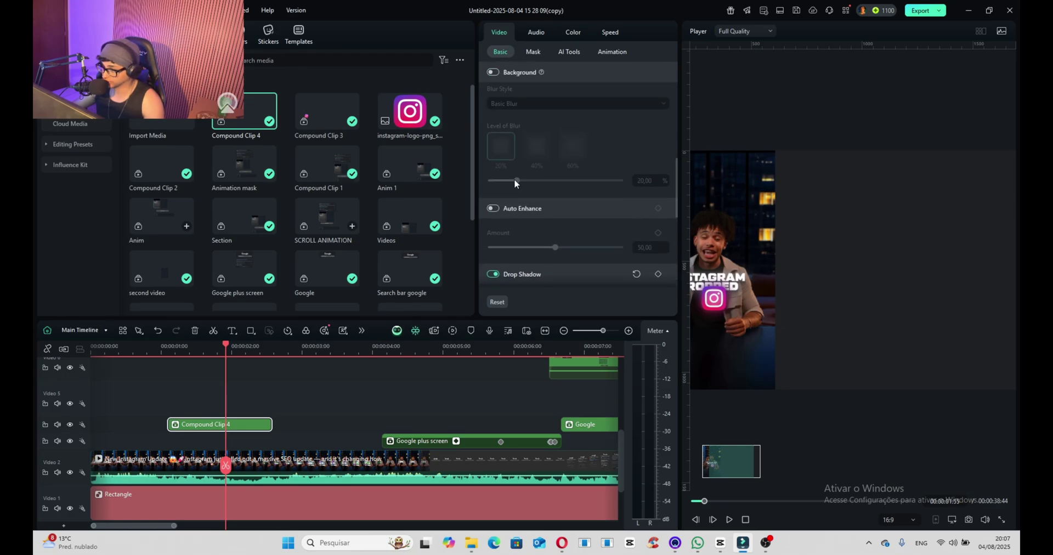
pyautogui.scroll(2, 554, 241)
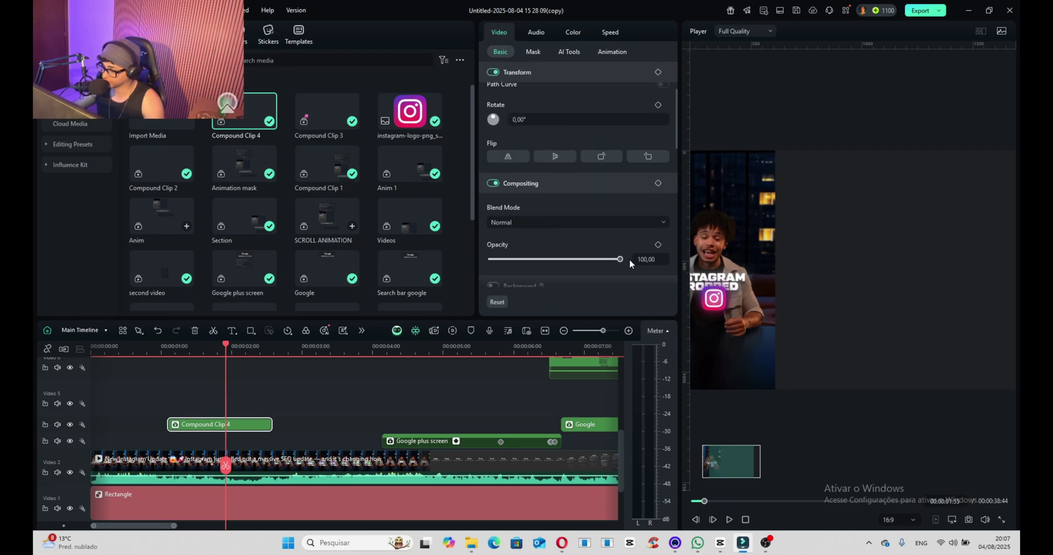
pyautogui.click(657, 244)
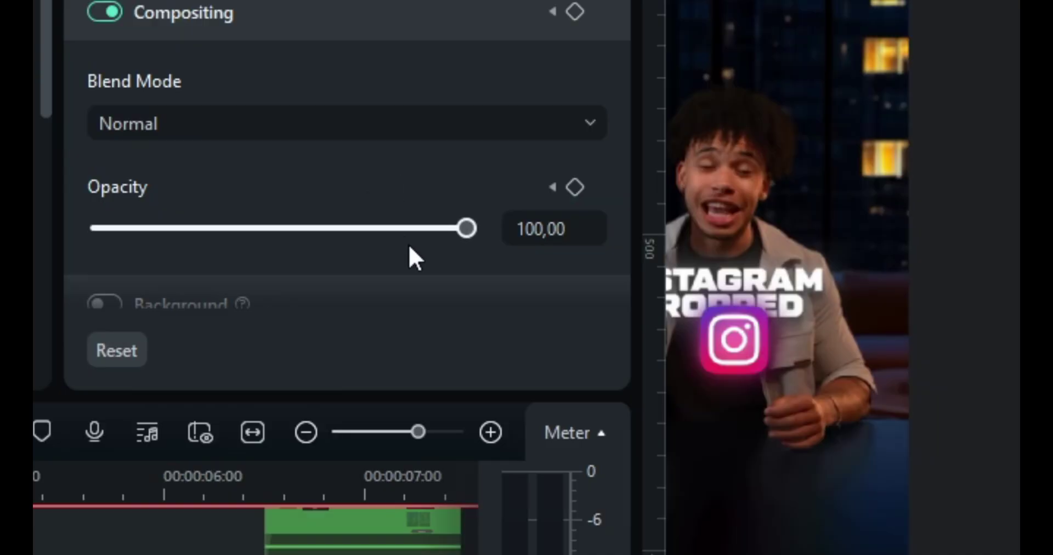
pyautogui.moveTo(409, 230); pyautogui.dragTo(255, 228)
pyautogui.moveTo(93, 250); pyautogui.dragTo(89, 250)
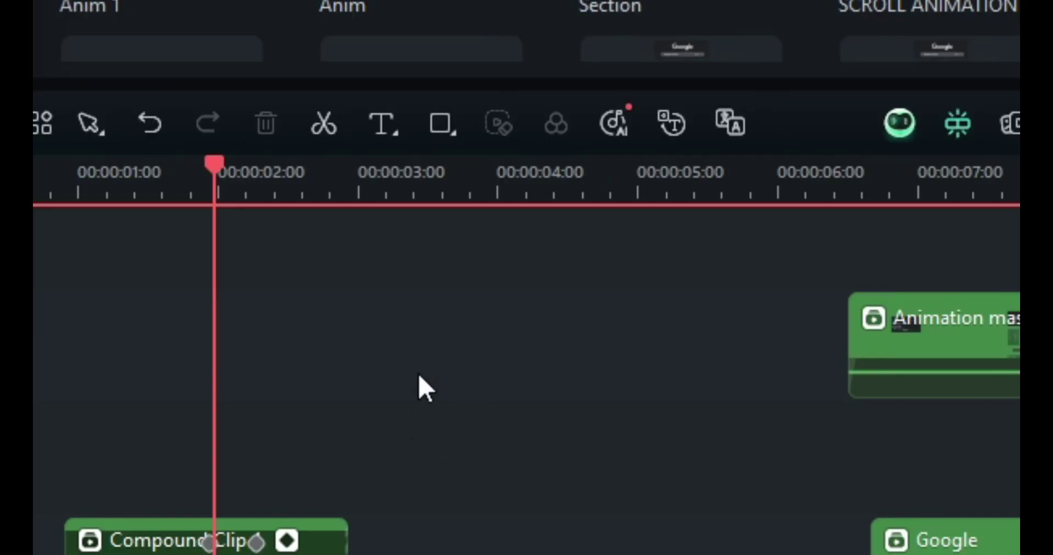
# Draw a Rectangle shape across the video preview and fill it with a dark swatch
pyautogui.click(452, 140)
pyautogui.click(512, 188)
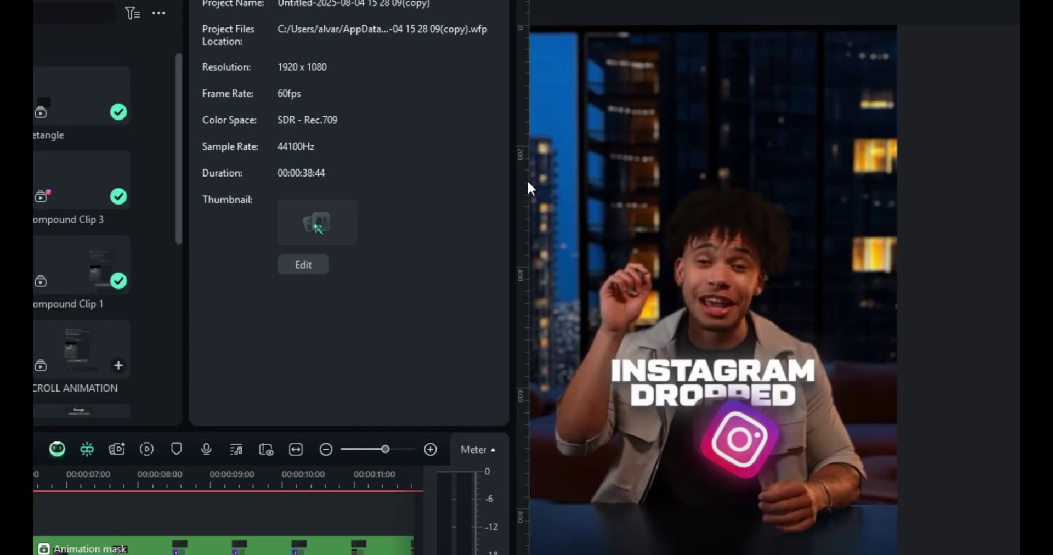
pyautogui.moveTo(538, 173)
pyautogui.mouseDown()
pyautogui.moveTo(676, 447)
pyautogui.moveTo(855, 553)
pyautogui.moveTo(808, 554)
pyautogui.moveTo(916, 554)
pyautogui.mouseUp()
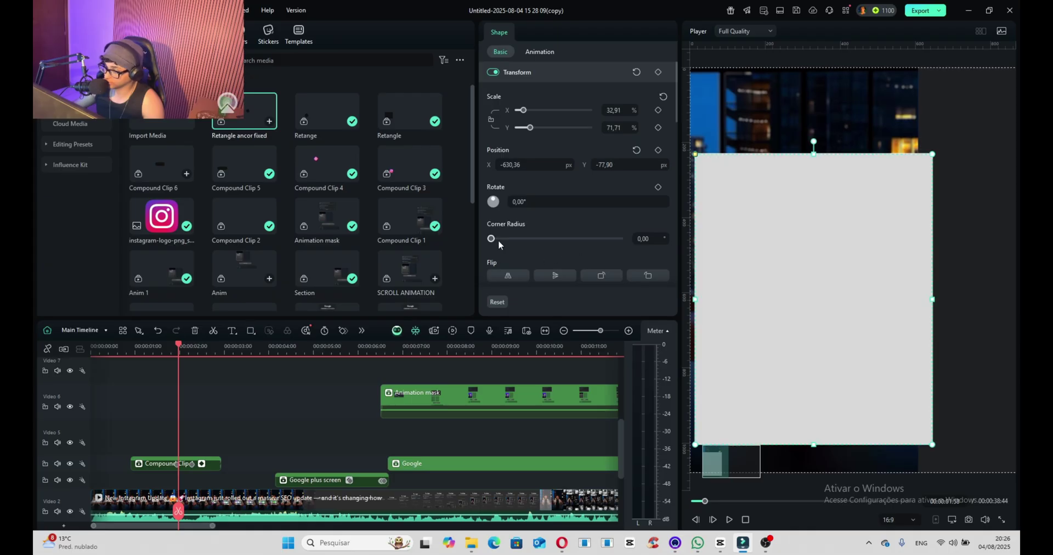
pyautogui.scroll(-3, 497, 239)
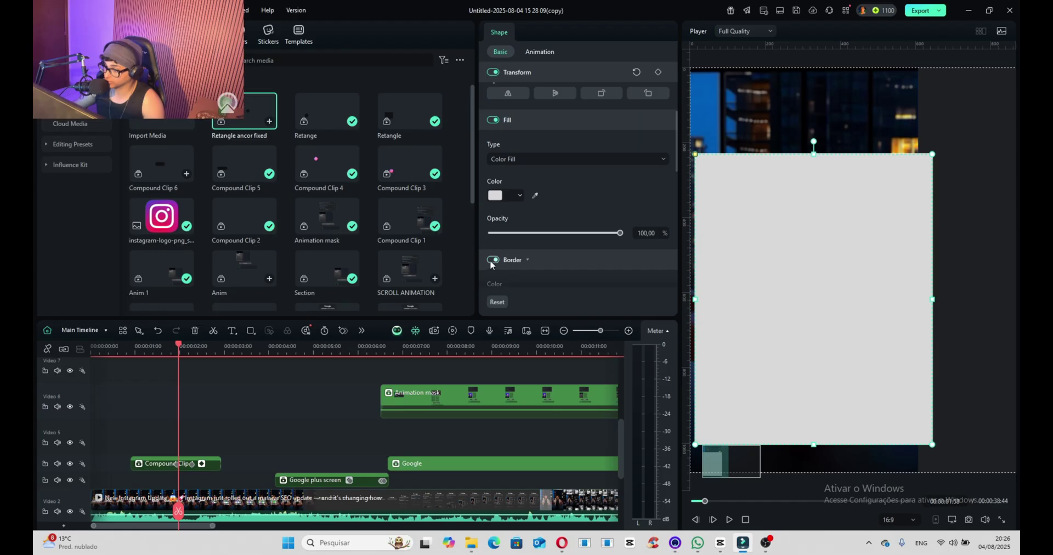
pyautogui.click(510, 195)
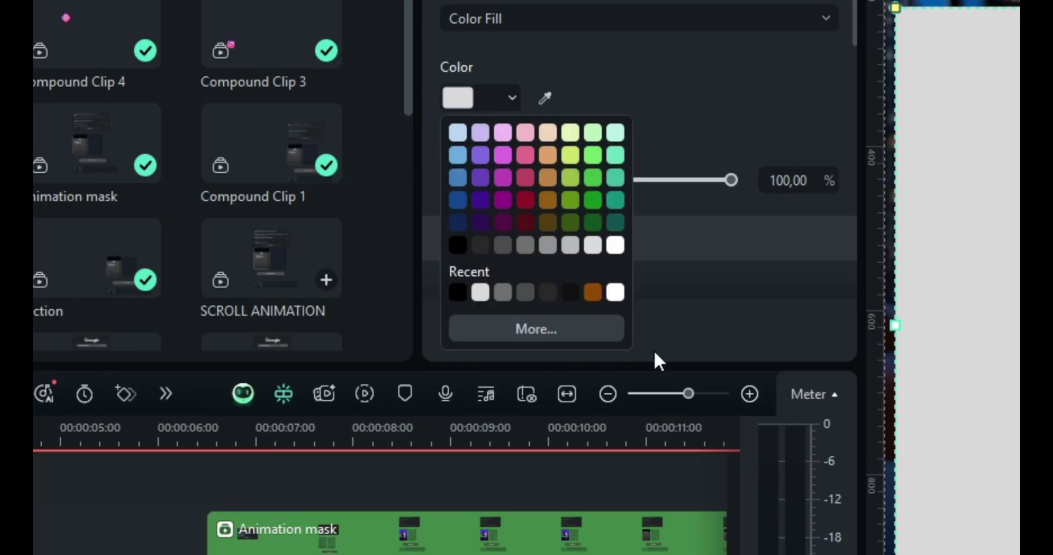
pyautogui.click(569, 293)
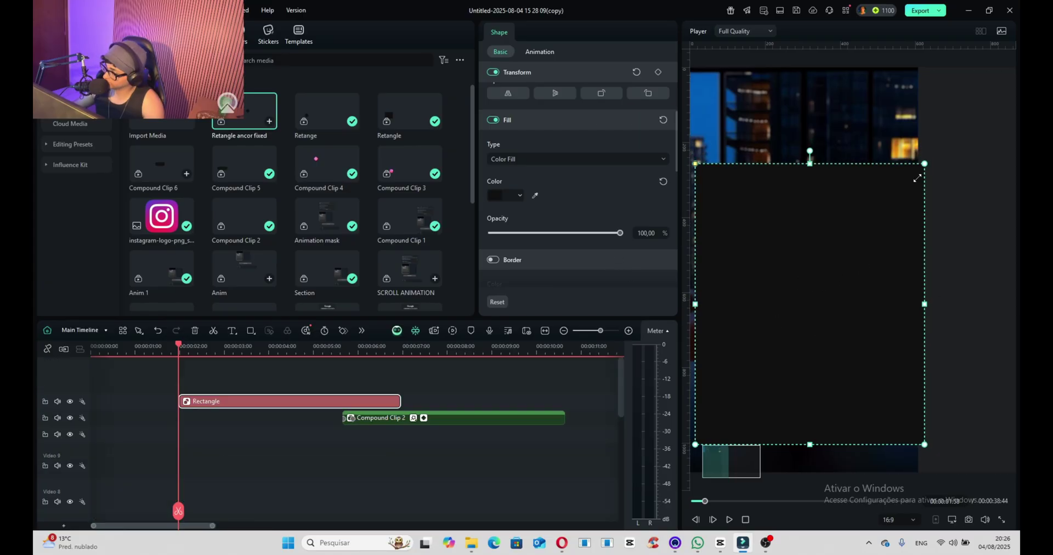
# Resize the dark rectangle, move it over the lower middle, and set fill opacity 76
pyautogui.moveTo(845, 260); pyautogui.dragTo(827, 282)
pyautogui.moveTo(762, 361); pyautogui.dragTo(806, 356)
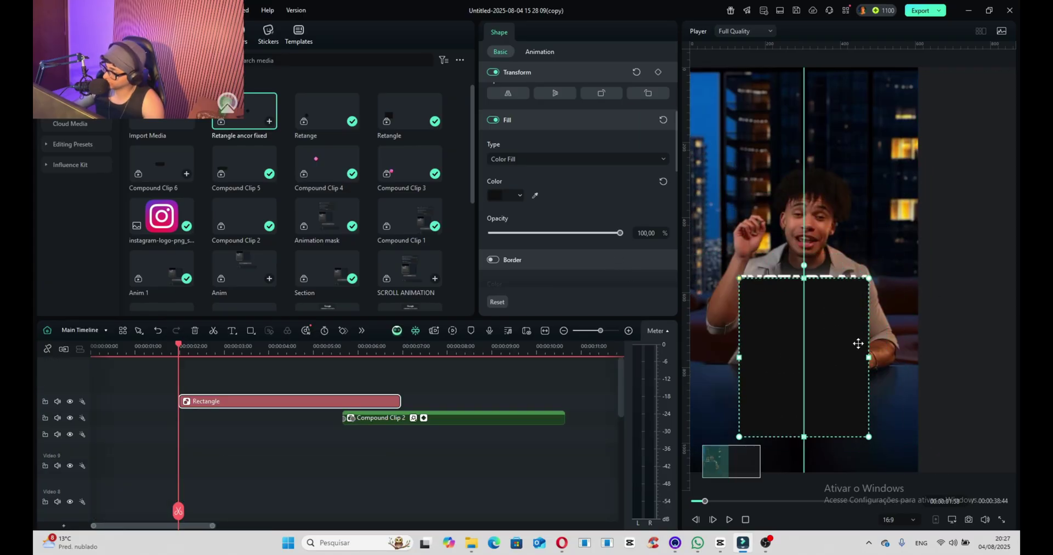
pyautogui.moveTo(619, 233); pyautogui.dragTo(589, 233)
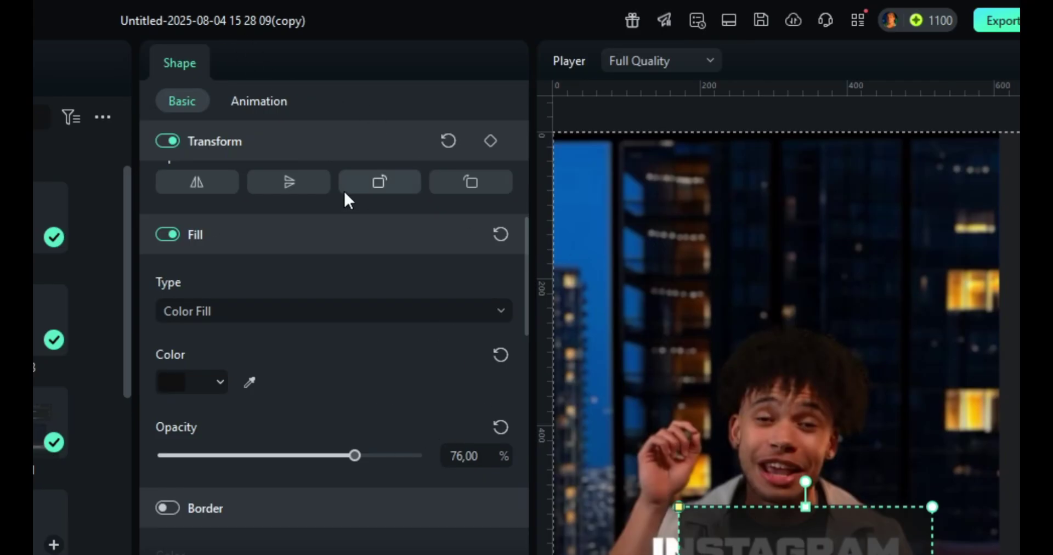
pyautogui.scroll(5, 482, 152)
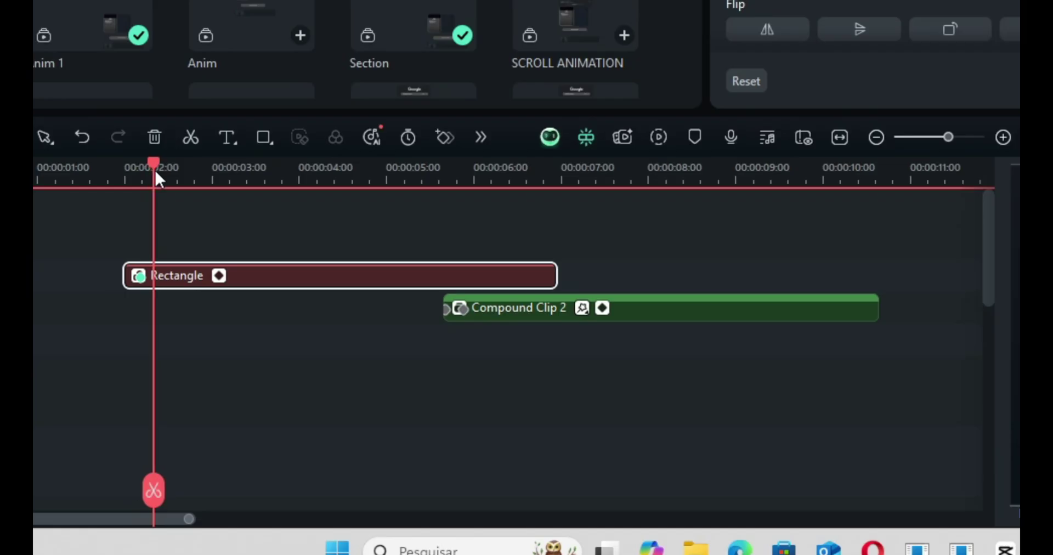
# Widen the rectangle past the frame's right edge and restore fill opacity to 100
pyautogui.moveTo(154, 168); pyautogui.dragTo(161, 169)
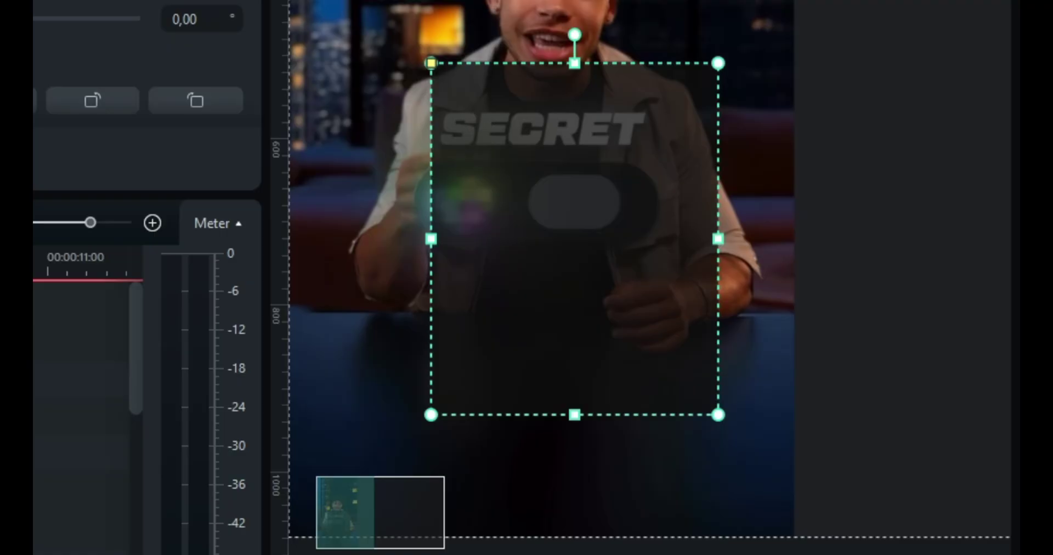
pyautogui.moveTo(718, 238); pyautogui.dragTo(1014, 238)
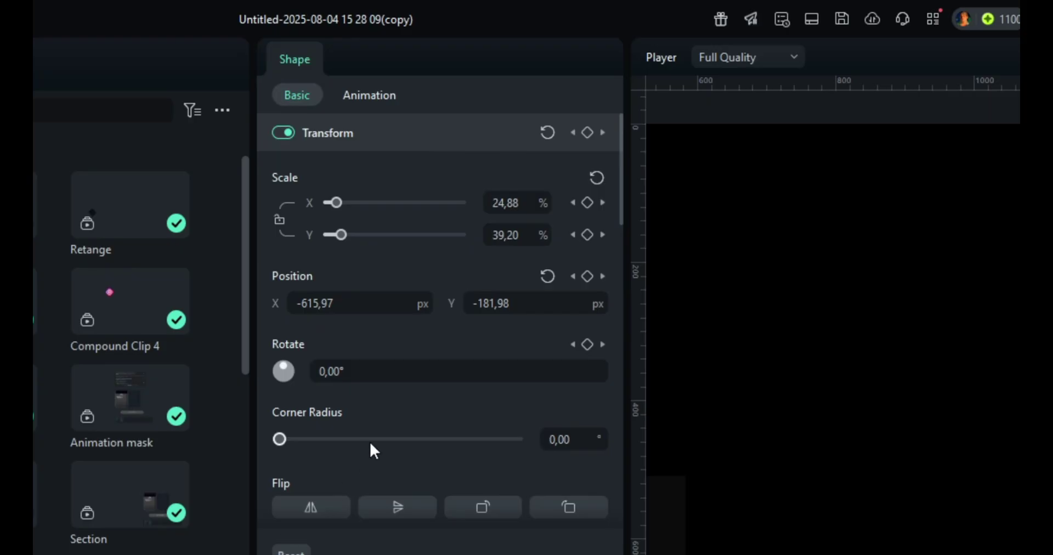
pyautogui.scroll(-5, 371, 446)
pyautogui.moveTo(456, 382); pyautogui.dragTo(648, 441)
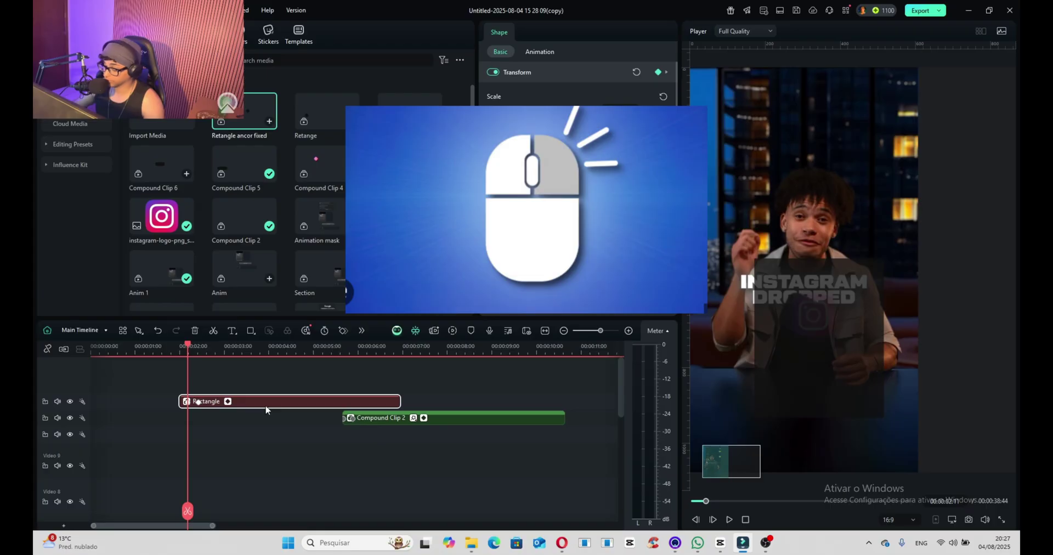
# Lower the clip's opacity slightly and crop it with a rectangle mask into a small square card
pyautogui.rightClick(266, 104)
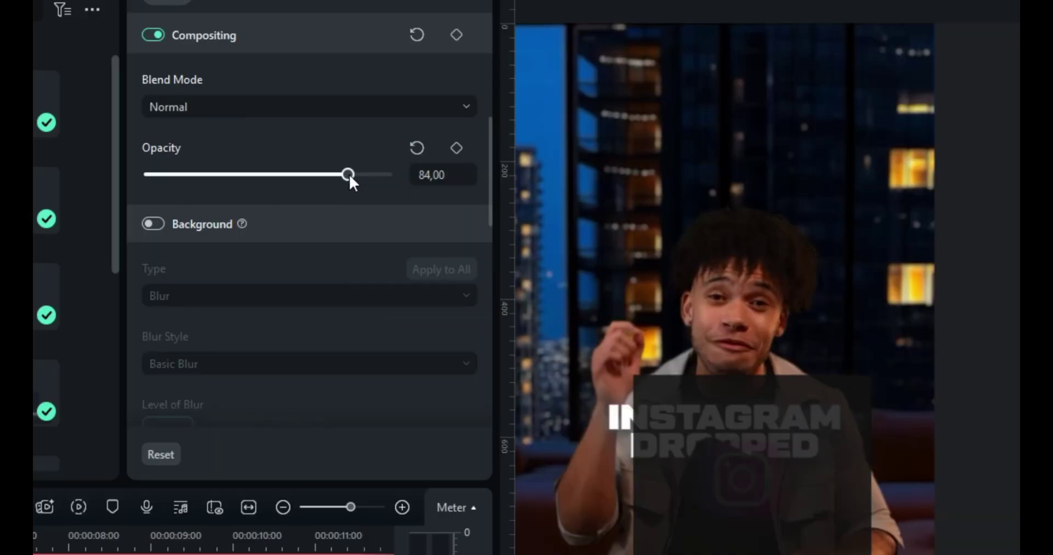
pyautogui.moveTo(347, 174); pyautogui.dragTo(342, 173)
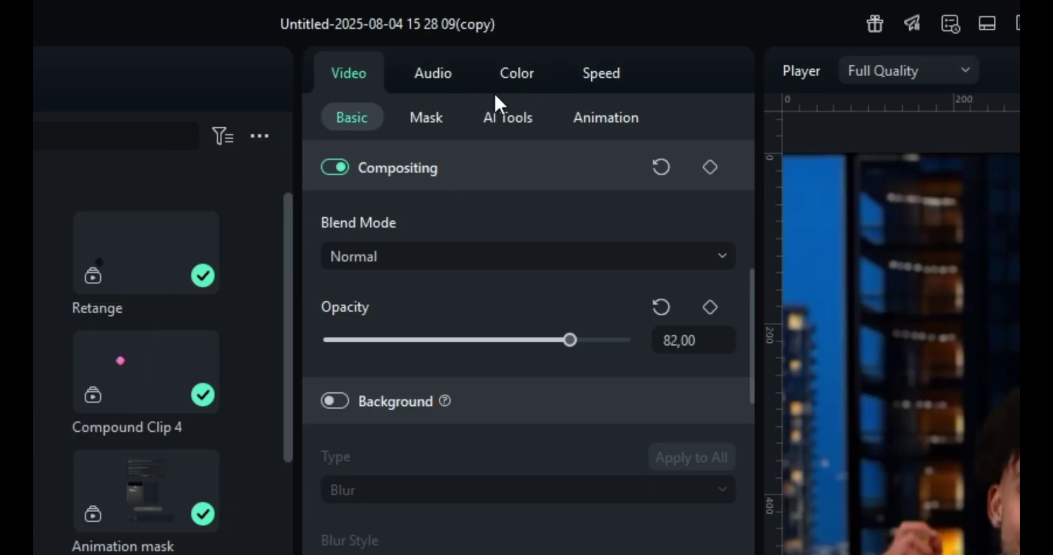
pyautogui.click(419, 118)
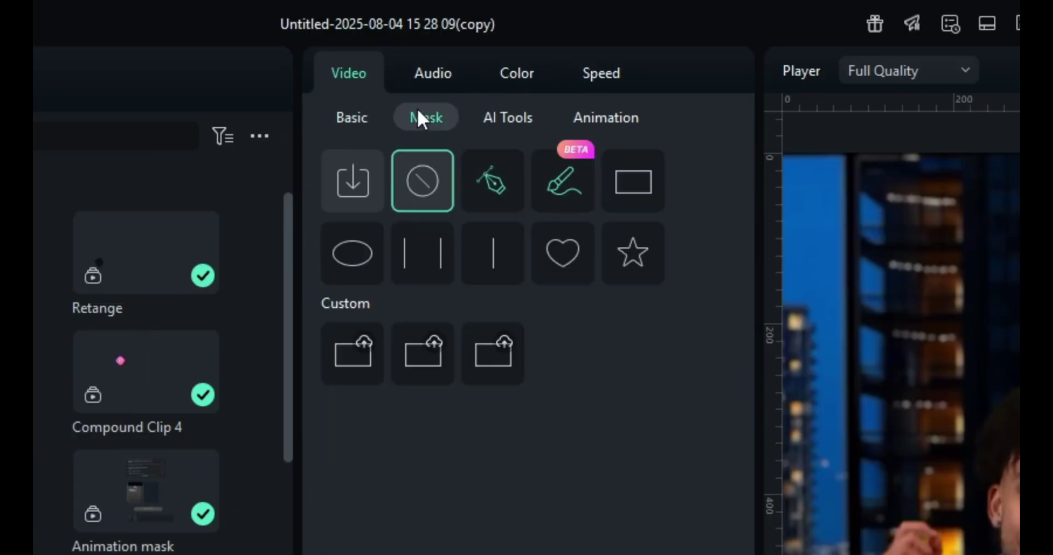
pyautogui.click(630, 181)
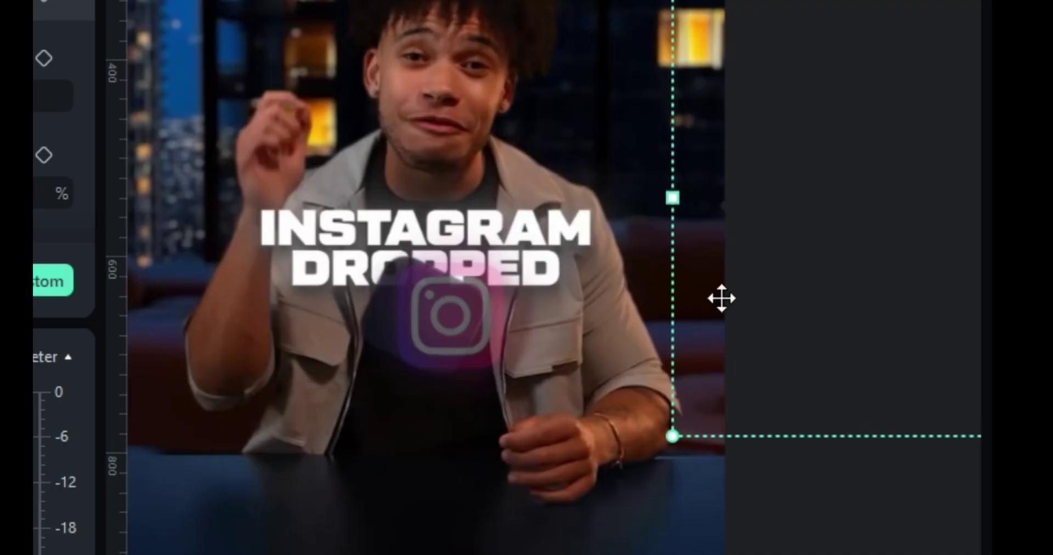
pyautogui.moveTo(915, 307); pyautogui.dragTo(736, 338)
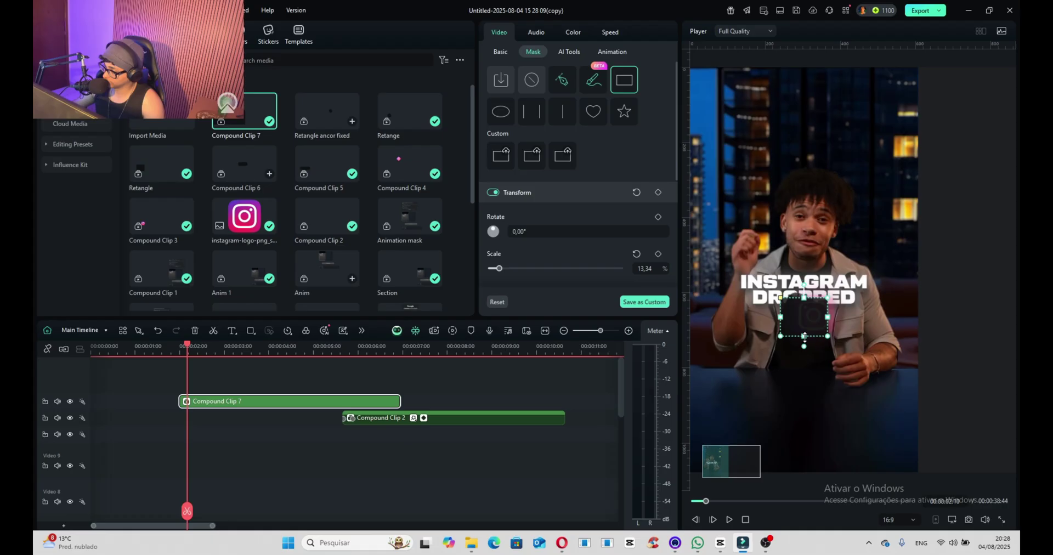
pyautogui.moveTo(416, 357); pyautogui.dragTo(416, 389)
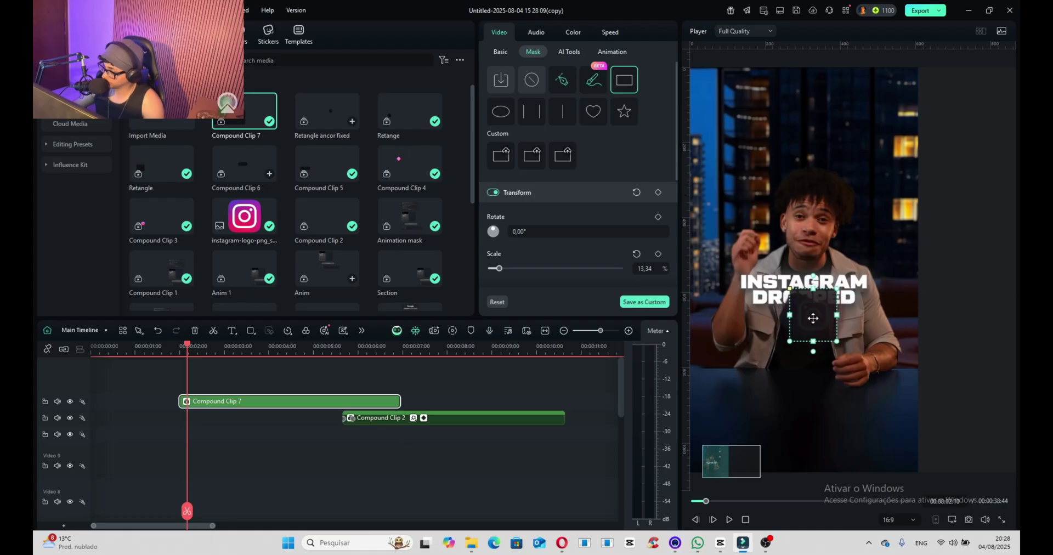
pyautogui.scroll(2, 775, 356)
pyautogui.scroll(2, 731, 270)
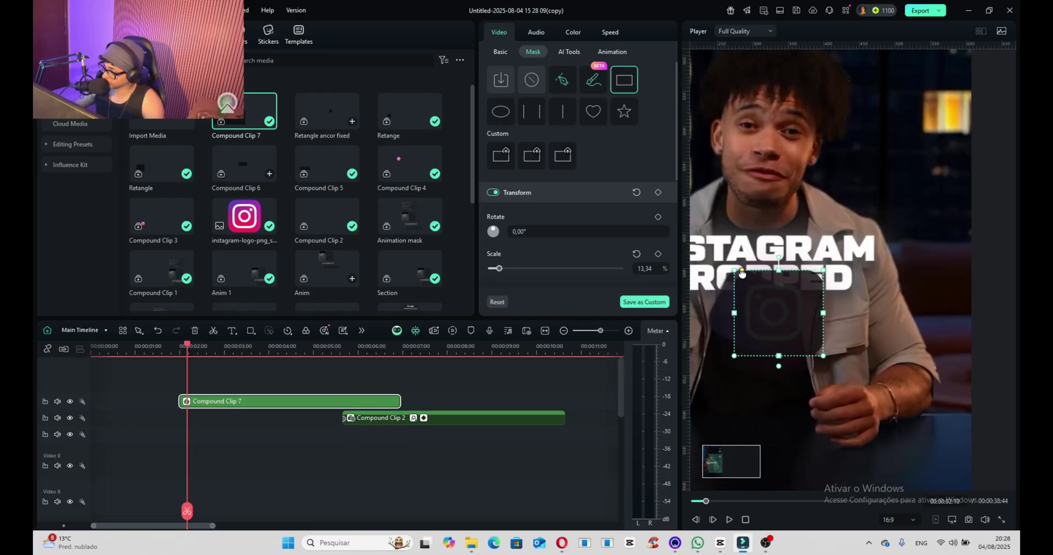
pyautogui.moveTo(799, 357); pyautogui.dragTo(800, 337)
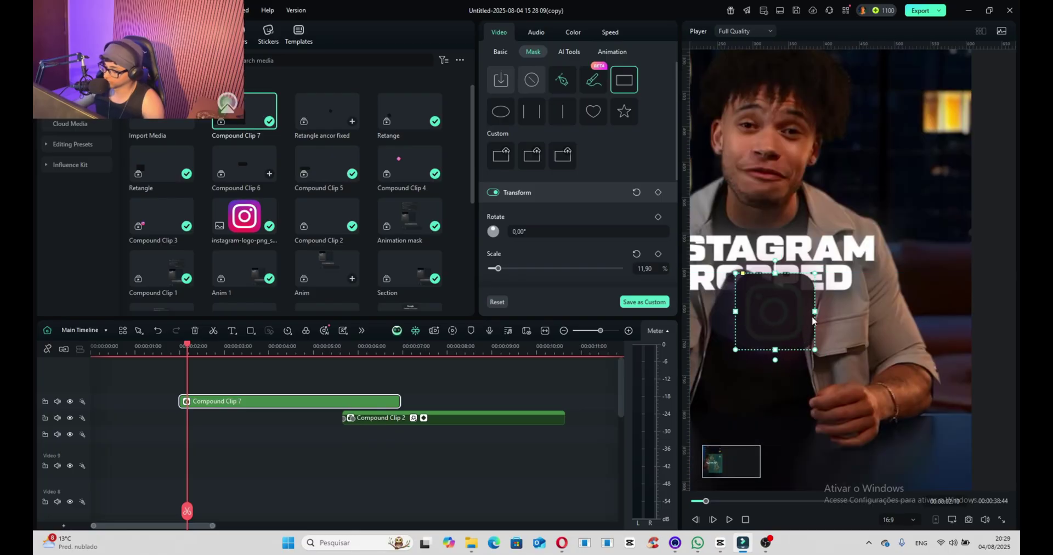
# Keyframe the mask at the start, then widen it to 59.21% width, 21.24% height at two seconds
pyautogui.click(500, 51)
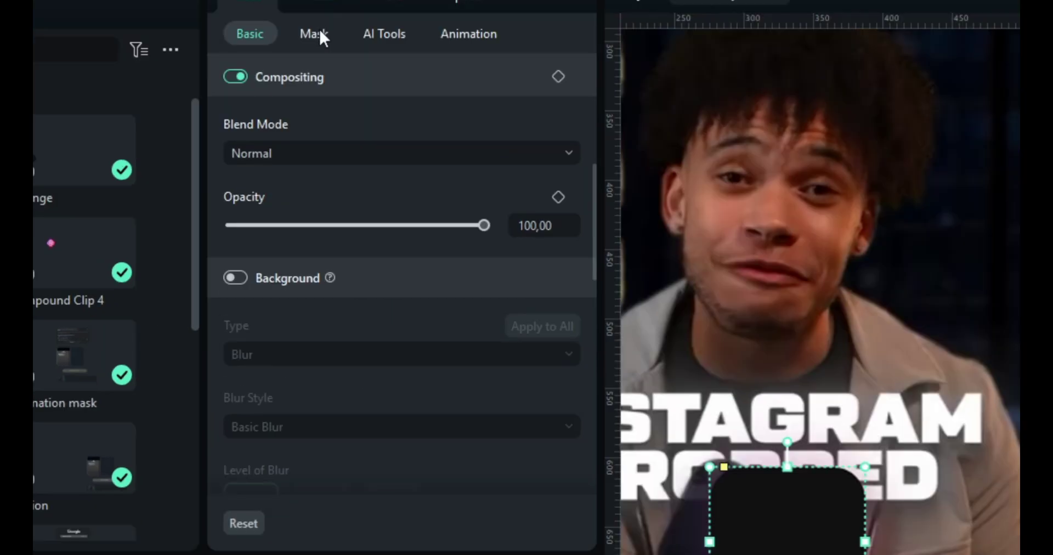
pyautogui.click(320, 33)
pyautogui.click(557, 78)
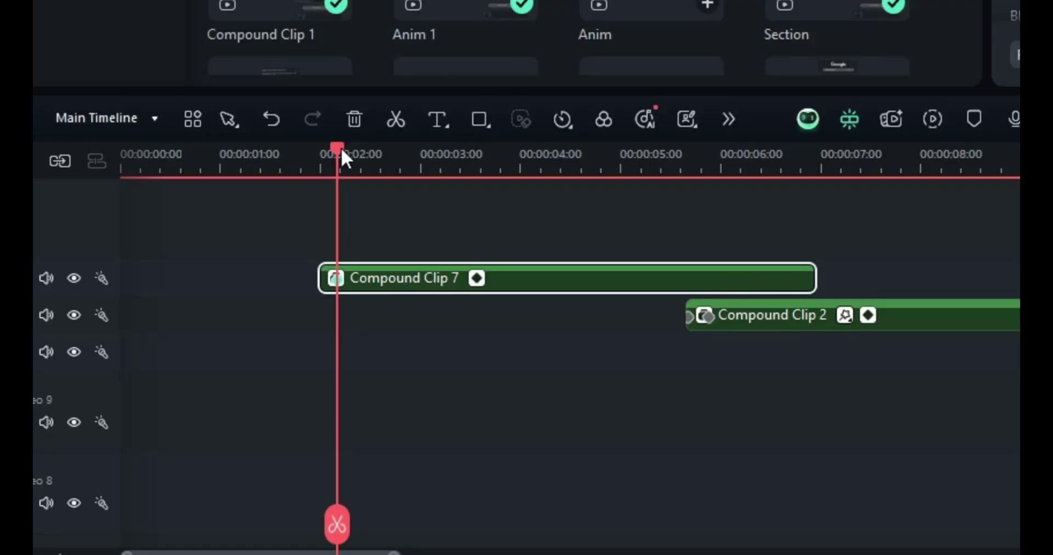
pyautogui.moveTo(340, 148); pyautogui.dragTo(355, 156)
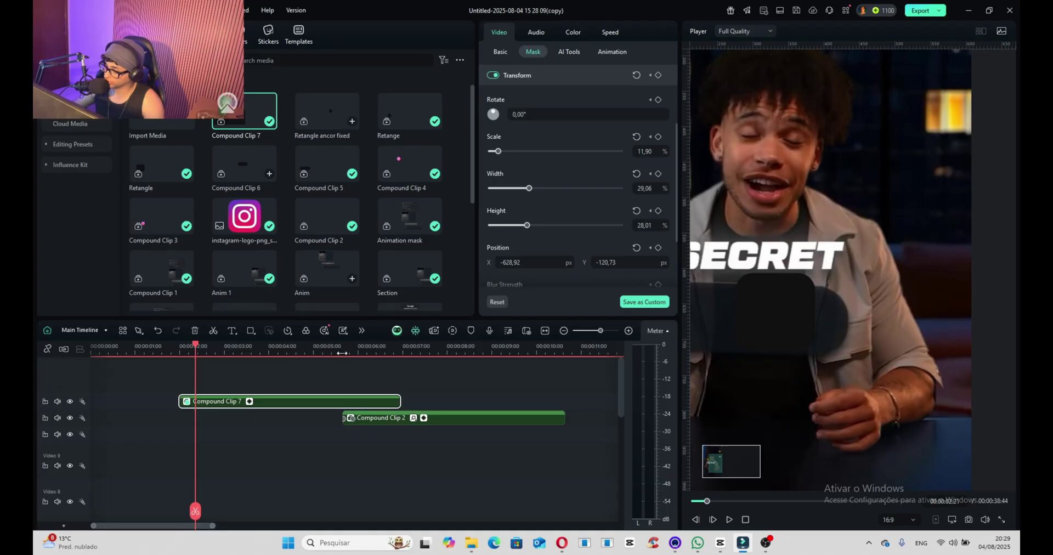
pyautogui.moveTo(737, 312); pyautogui.dragTo(675, 307)
pyautogui.moveTo(477, 245); pyautogui.dragTo(453, 245)
pyautogui.moveTo(912, 247); pyautogui.dragTo(862, 246)
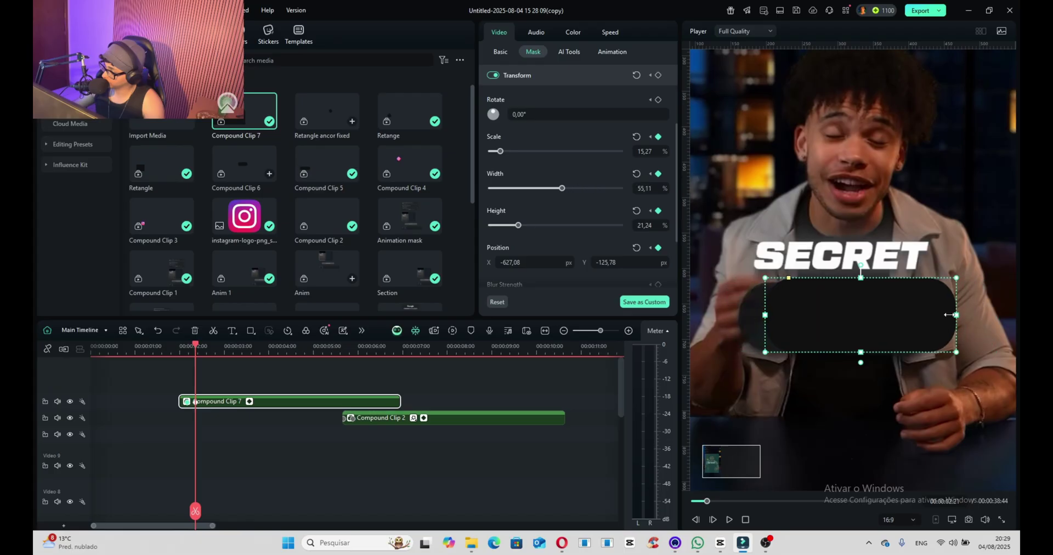
pyautogui.moveTo(947, 314); pyautogui.dragTo(916, 329)
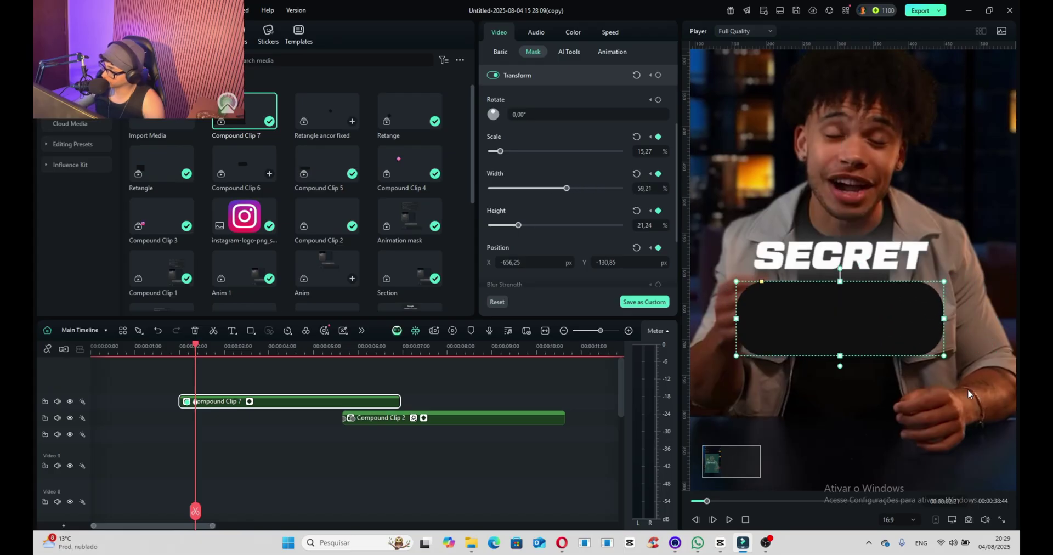
# Play back the mask animation, return the playhead to two seconds and deselect the clip
pyautogui.click(183, 513)
pyautogui.press('space')
pyautogui.moveTo(197, 512); pyautogui.dragTo(179, 507)
pyautogui.click(275, 410)
# Move Compound Clip 8 up and to the right in the preview
pyautogui.click(275, 405)
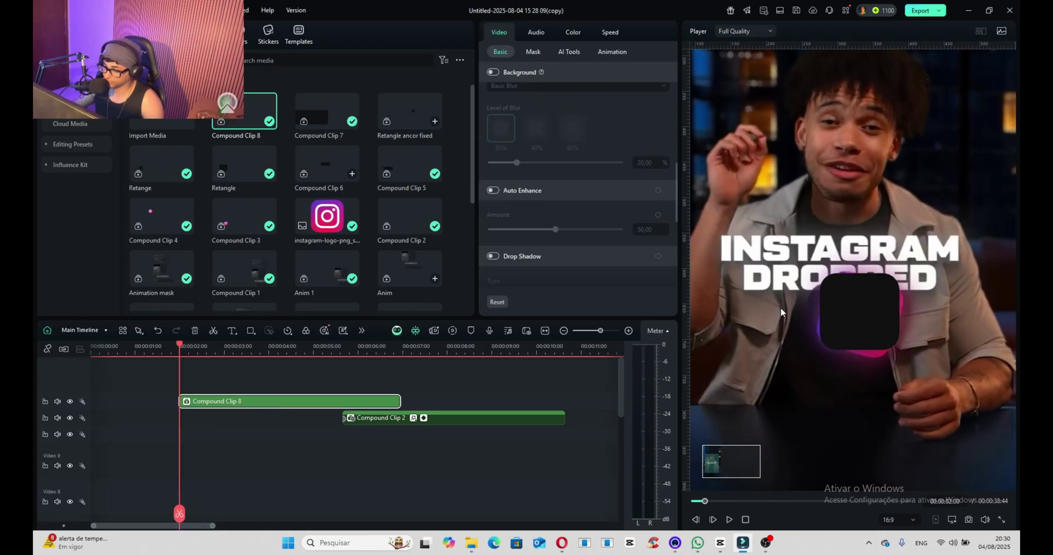
pyautogui.scroll(-3, 835, 359)
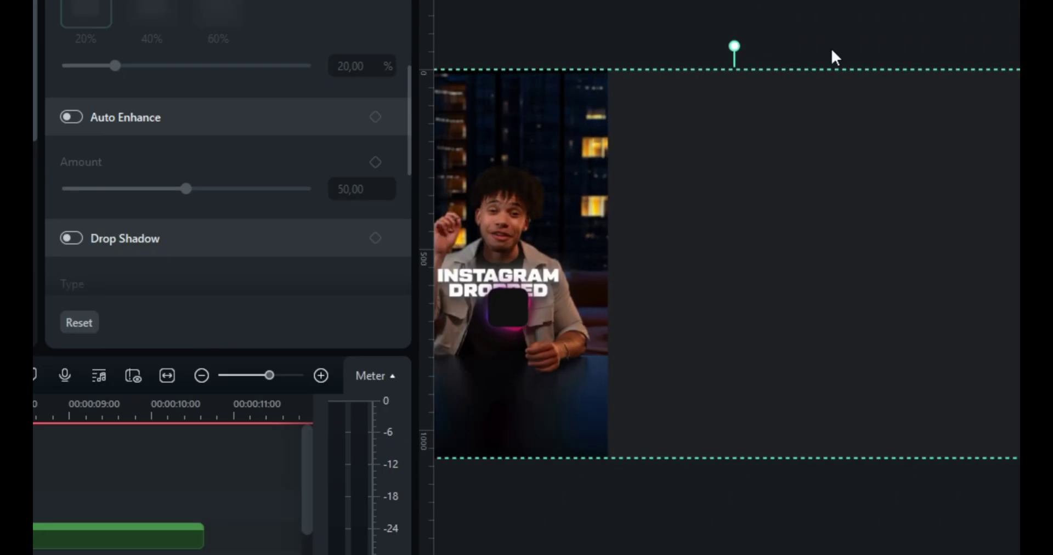
pyautogui.moveTo(513, 308); pyautogui.dragTo(743, 249)
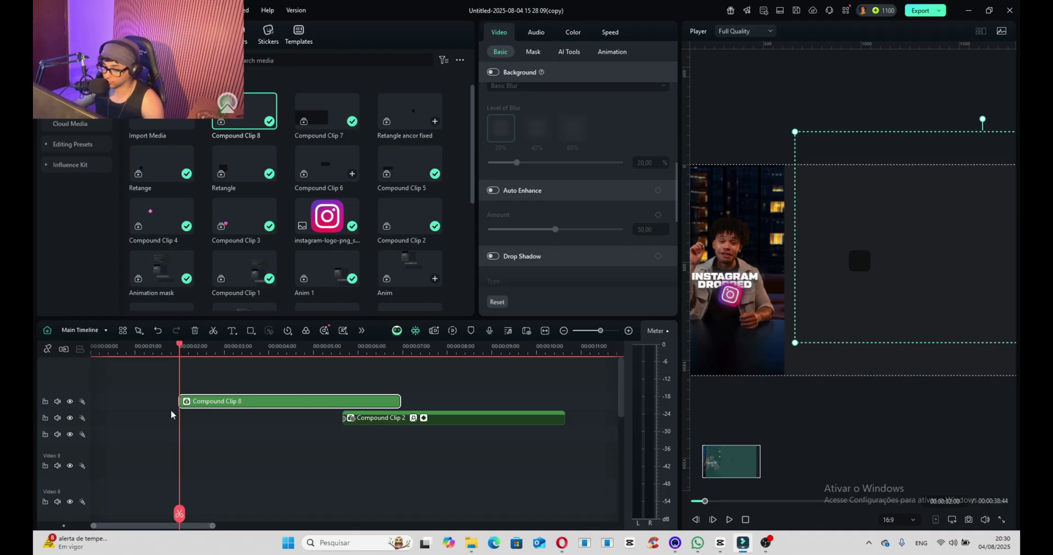
# Nest the card as Compound Clip 9 and place it at X -656.25, Y -178.19 below the title
pyautogui.rightClick(186, 400)
pyautogui.click(271, 320)
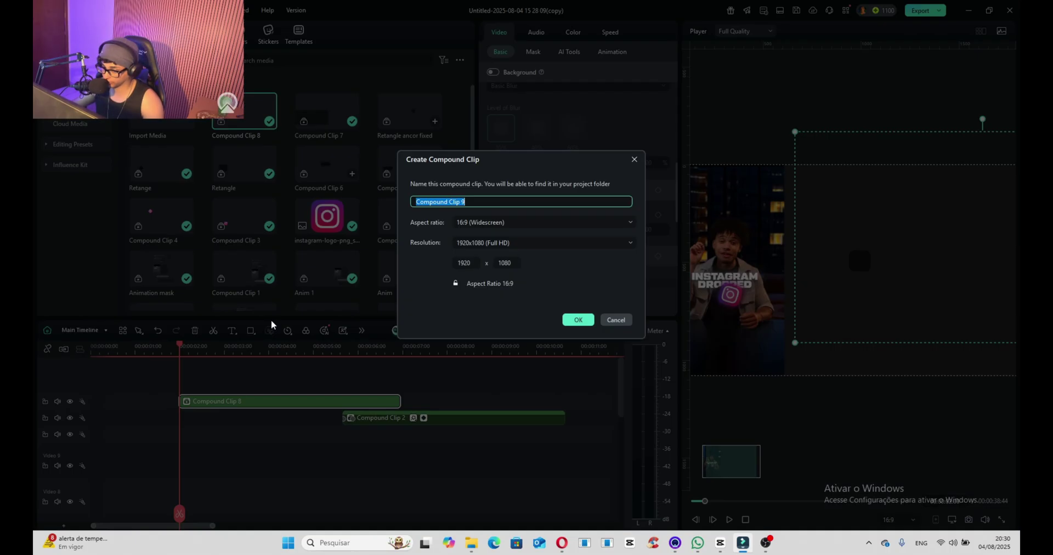
pyautogui.click(576, 319)
pyautogui.moveTo(854, 279); pyautogui.dragTo(737, 304)
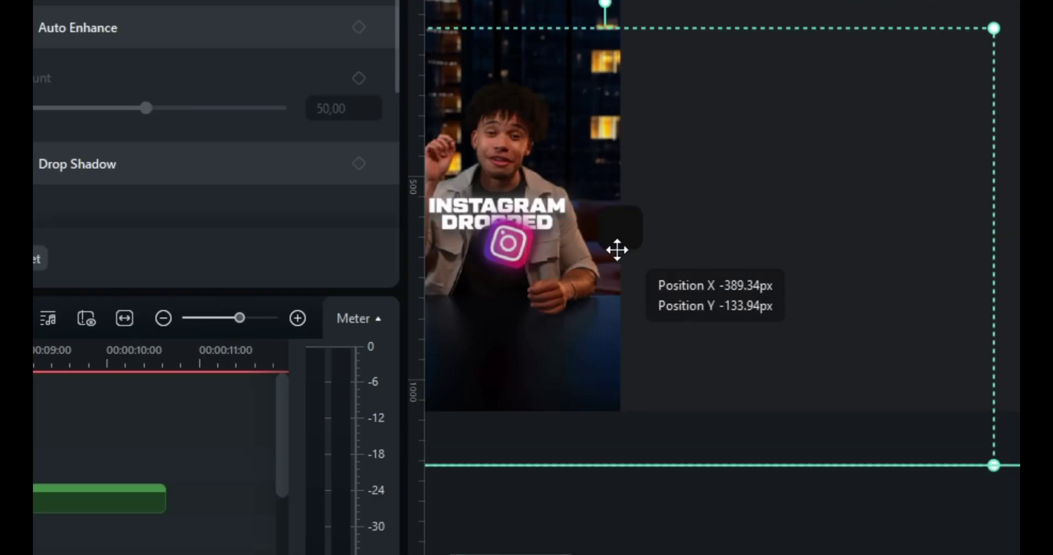
pyautogui.moveTo(523, 264); pyautogui.dragTo(523, 264)
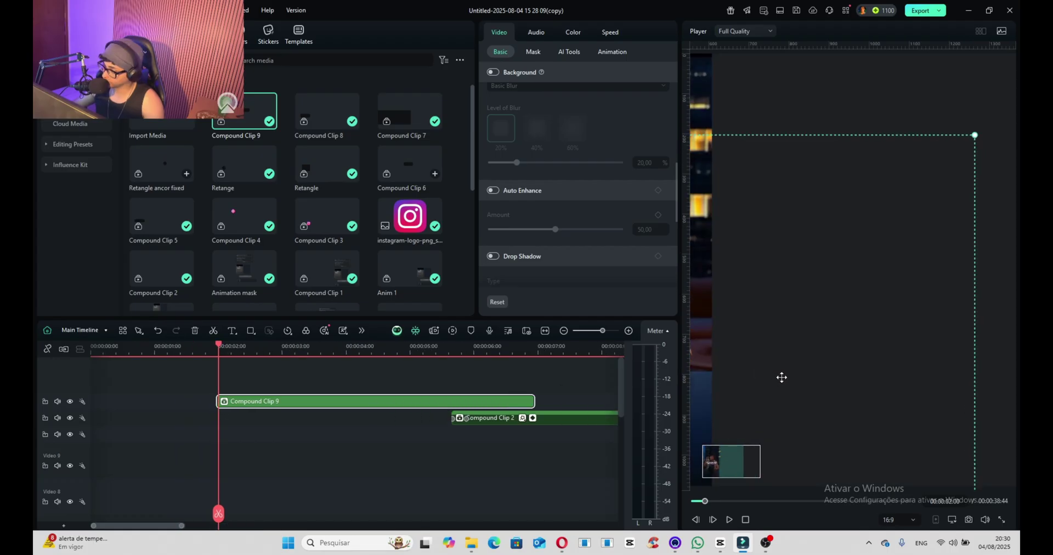
pyautogui.moveTo(729, 465); pyautogui.dragTo(705, 467)
pyautogui.moveTo(830, 337); pyautogui.dragTo(830, 330)
# Keyframe the clip's start state: rotation 14.03°, scale 106.47% and opacity 0
pyautogui.scroll(5, 559, 133)
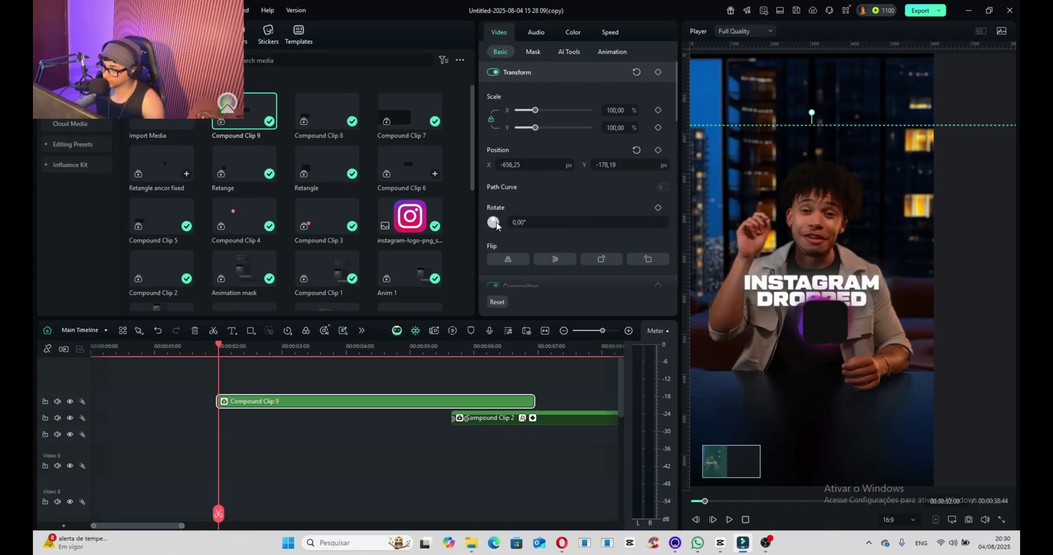
pyautogui.moveTo(496, 226); pyautogui.dragTo(495, 222)
pyautogui.scroll(3, 833, 331)
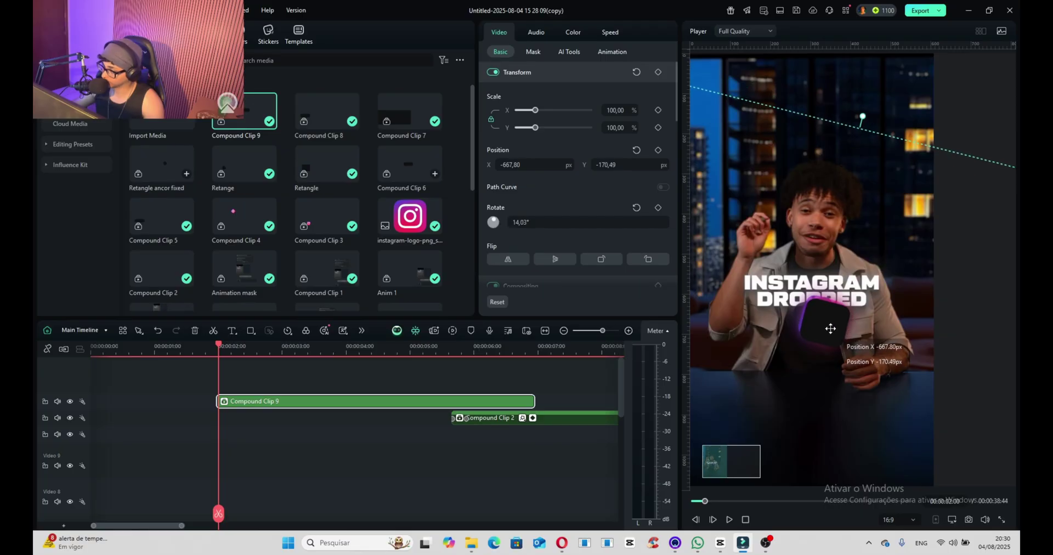
pyautogui.scroll(-1, 555, 204)
pyautogui.scroll(-3, 555, 204)
pyautogui.click(558, 222)
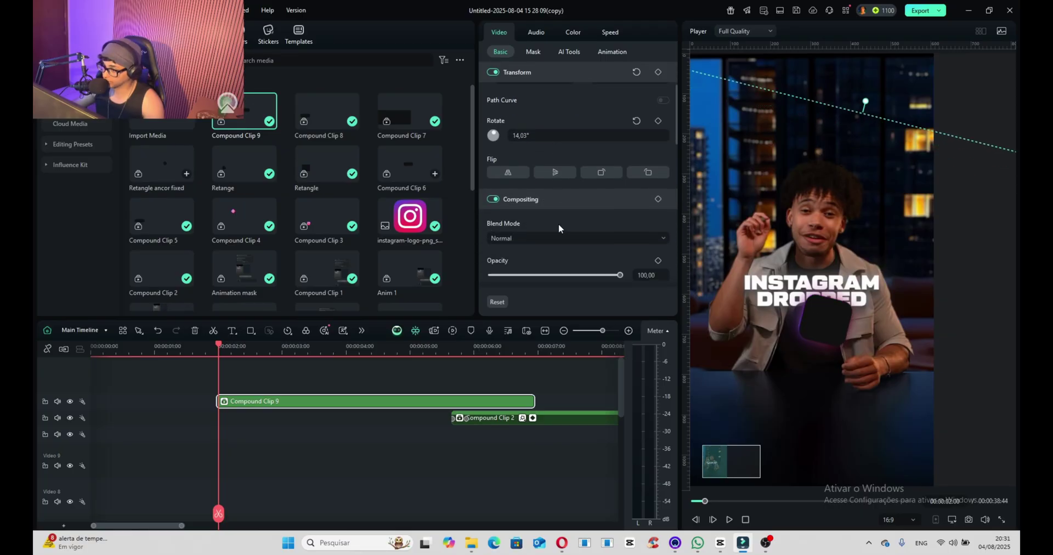
pyautogui.moveTo(621, 210); pyautogui.dragTo(490, 210)
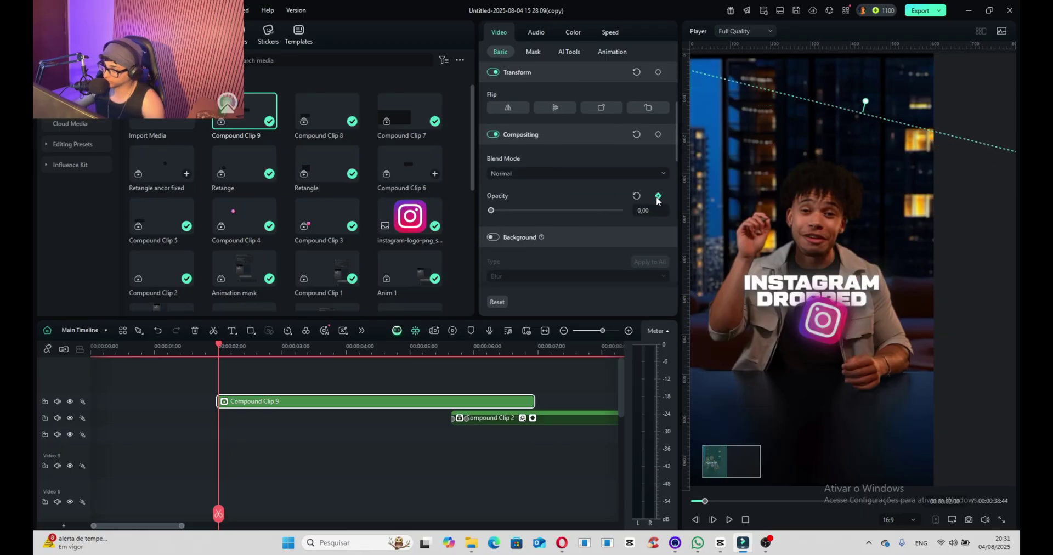
pyautogui.click(657, 196)
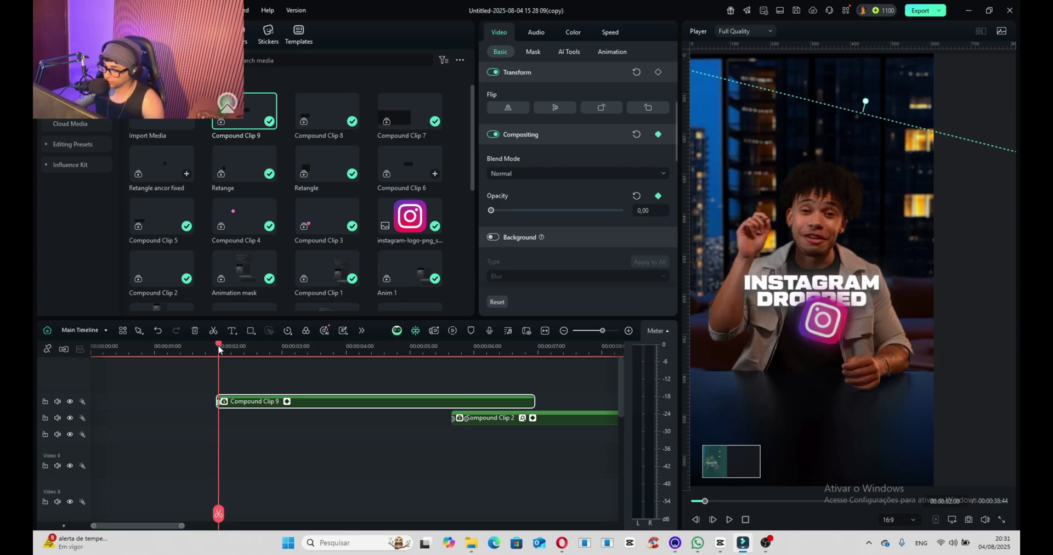
# Later in the timeline, raise opacity to 100 and straighten the rotation to 0°
pyautogui.moveTo(220, 344); pyautogui.dragTo(228, 345)
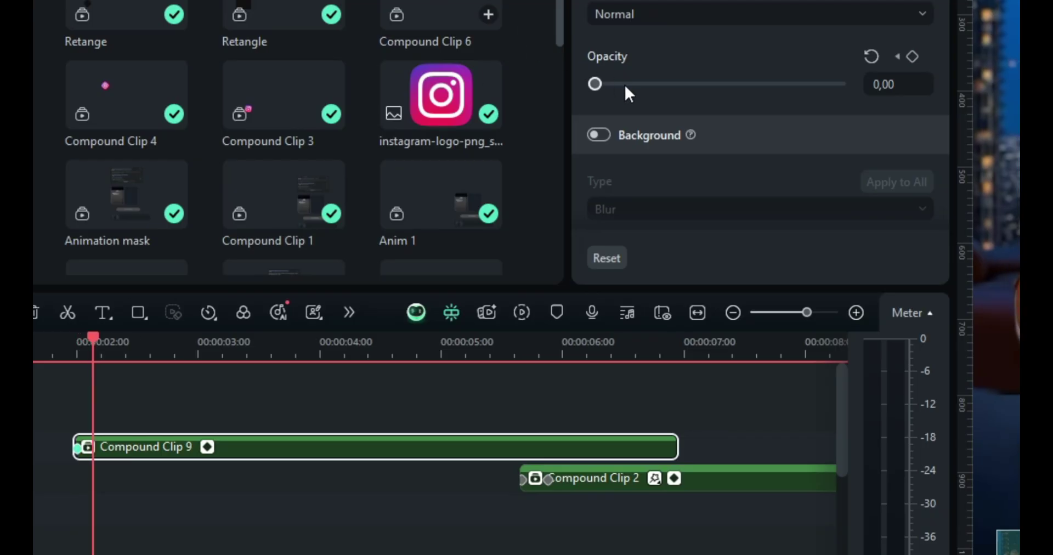
pyautogui.moveTo(625, 85); pyautogui.dragTo(839, 84)
pyautogui.moveTo(98, 346); pyautogui.dragTo(85, 348)
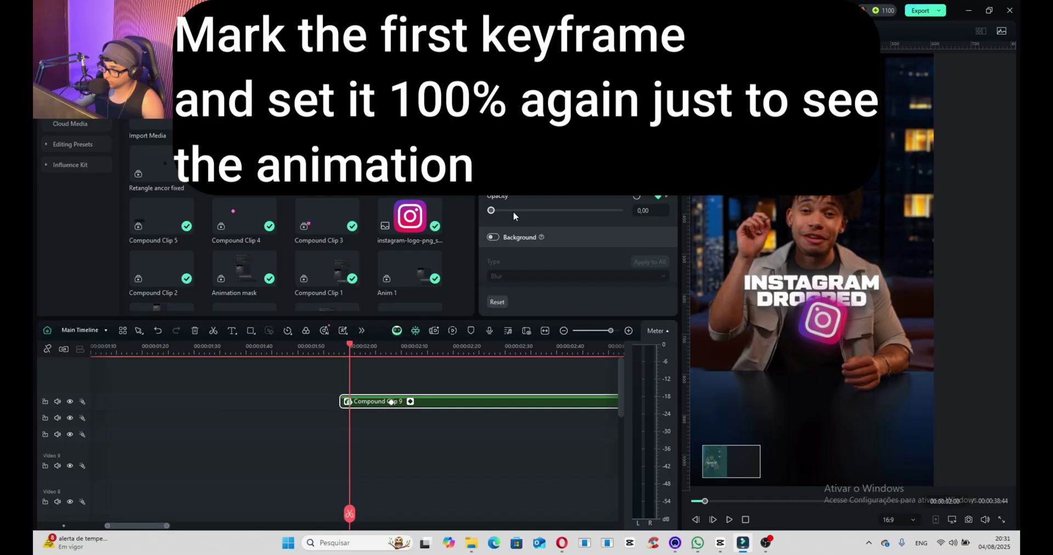
pyautogui.moveTo(570, 210); pyautogui.dragTo(622, 210)
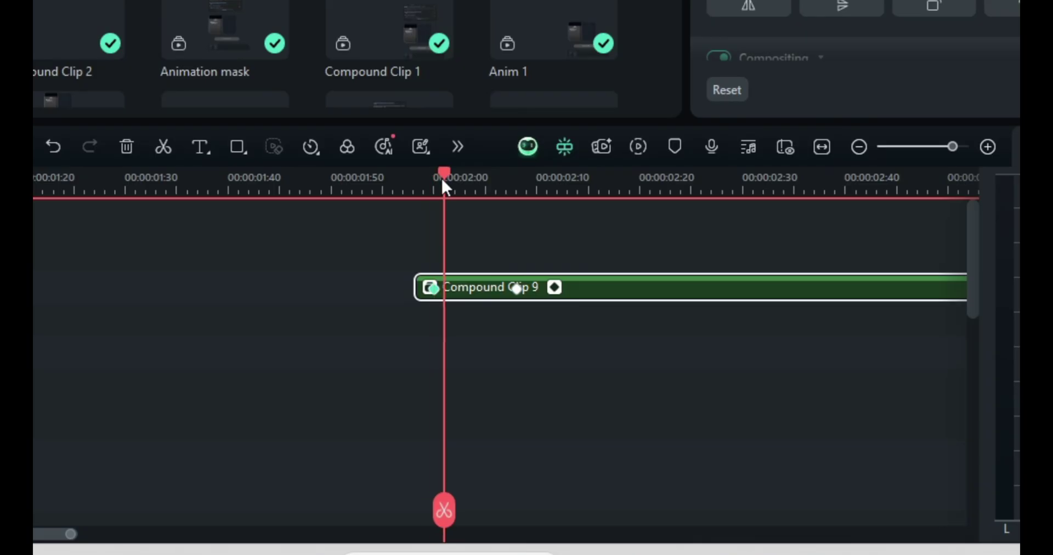
pyautogui.moveTo(444, 180); pyautogui.dragTo(474, 195)
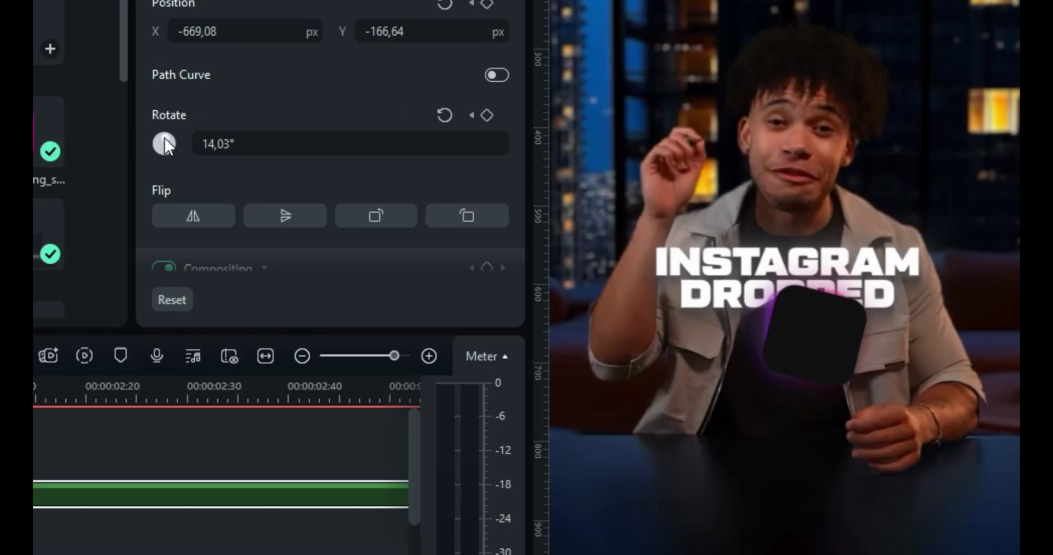
pyautogui.moveTo(166, 146); pyautogui.dragTo(165, 144)
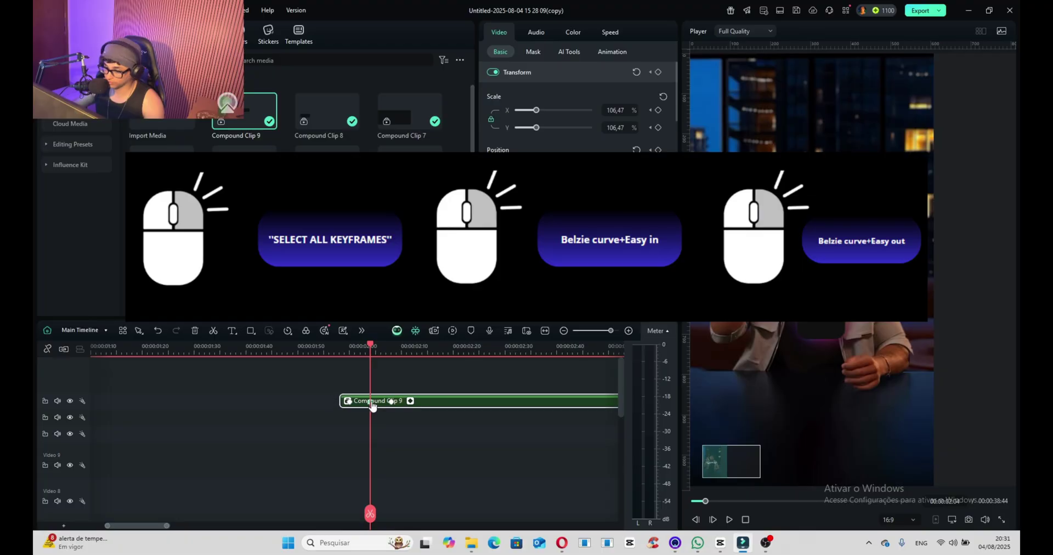
# Select all of Compound Clip 9's keyframes and apply Bezier Ease In and Ease Out
pyautogui.rightClick(370, 401)
pyautogui.click(441, 461)
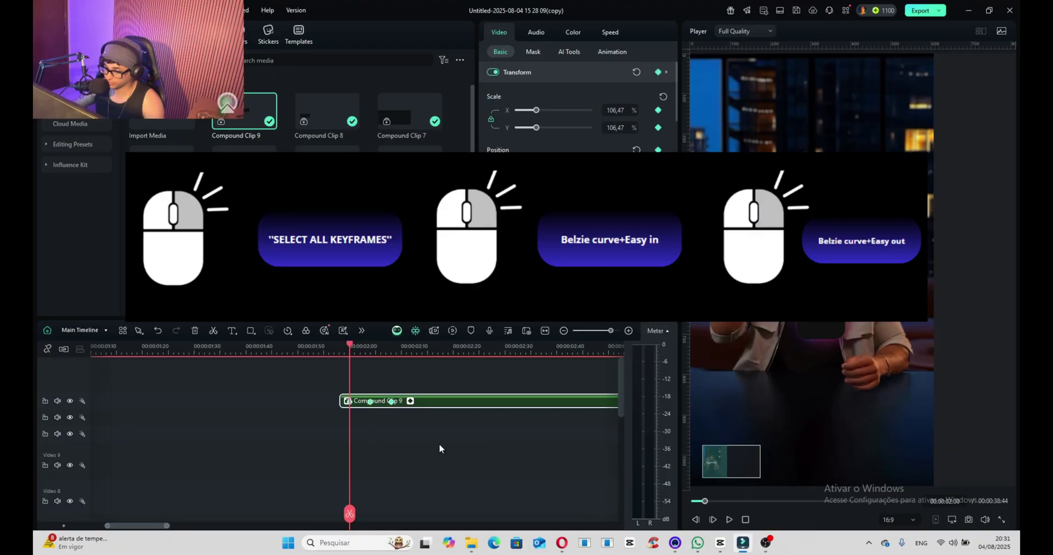
pyautogui.rightClick(370, 402)
pyautogui.moveTo(452, 477)
pyautogui.click(535, 525)
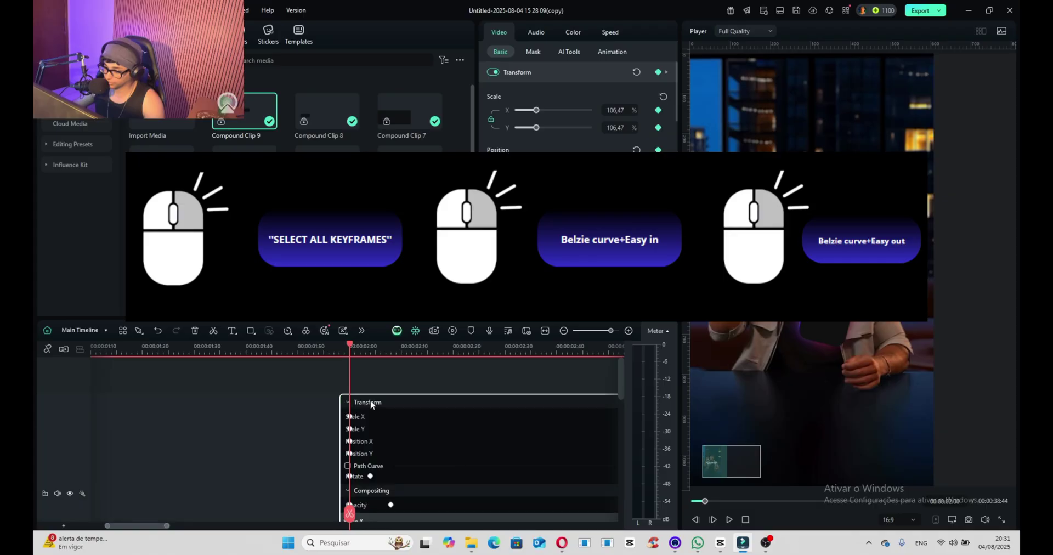
pyautogui.rightClick(370, 519)
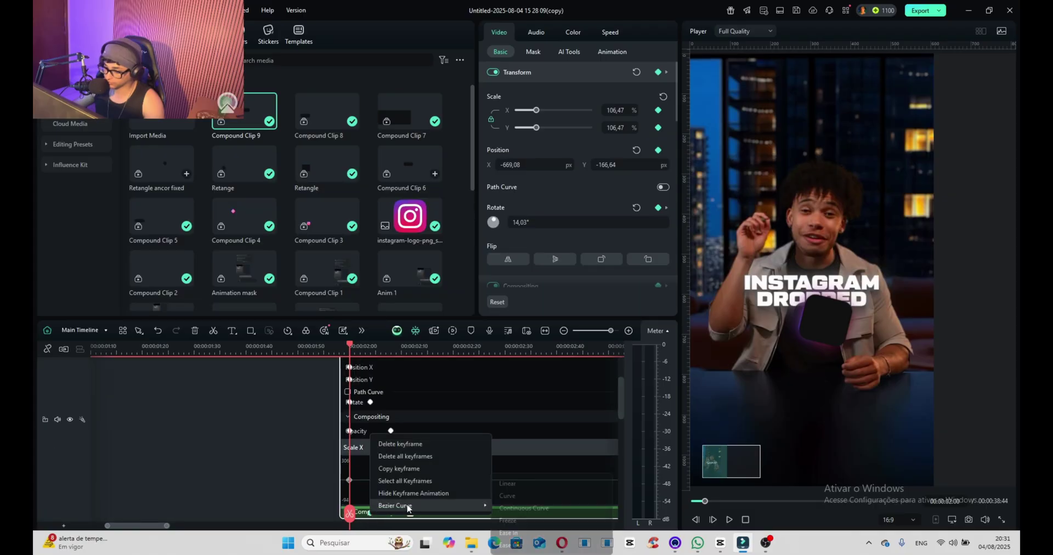
pyautogui.moveTo(427, 505)
pyautogui.click(535, 538)
# Set opacity to 100 just past two seconds, then preview the animation
pyautogui.moveTo(348, 348)
pyautogui.mouseDown()
pyautogui.moveTo(470, 349)
pyautogui.moveTo(345, 351)
pyautogui.mouseUp()
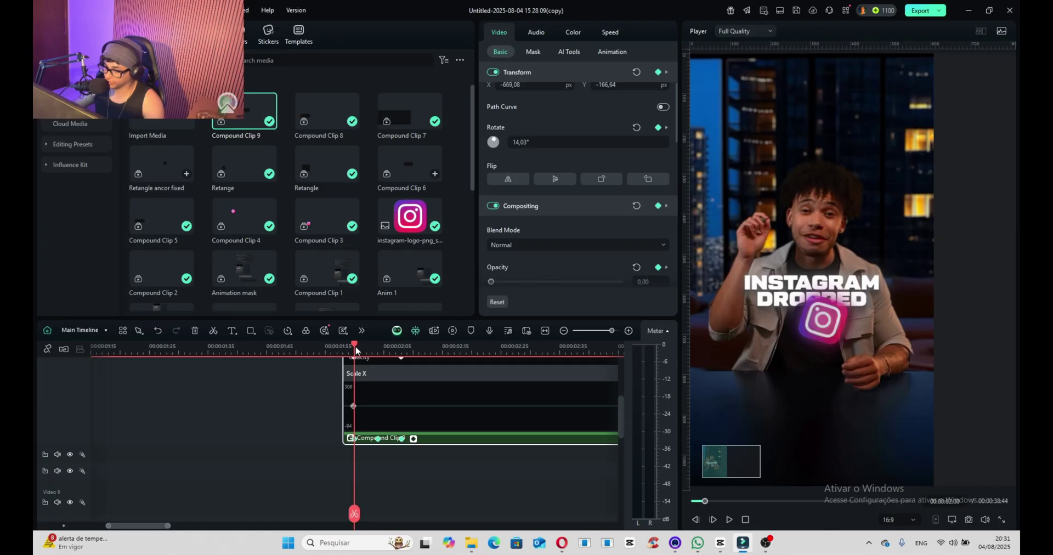
pyautogui.moveTo(355, 349); pyautogui.dragTo(378, 351)
pyautogui.moveTo(556, 282); pyautogui.dragTo(690, 327)
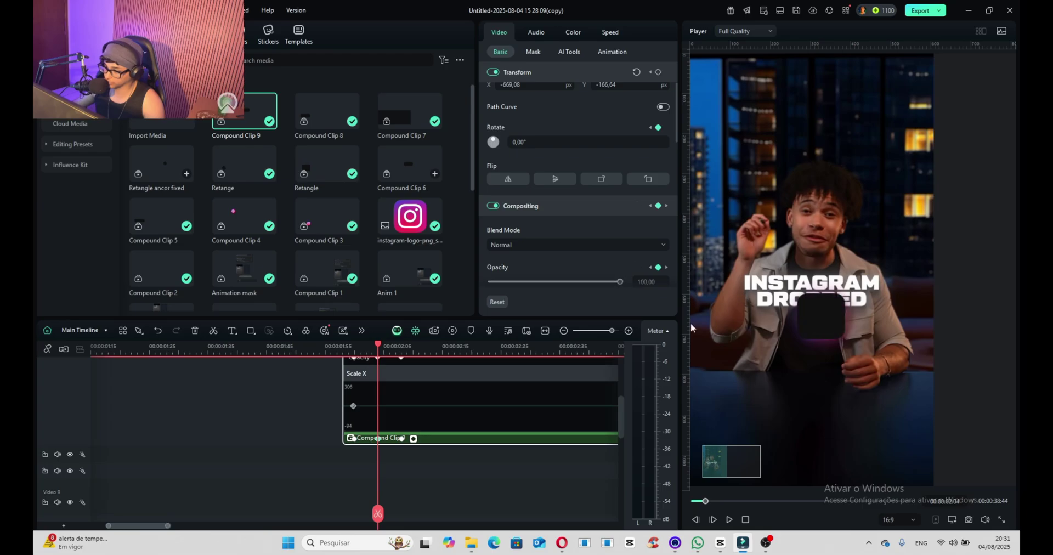
pyautogui.press('space')
pyautogui.rightClick(389, 367)
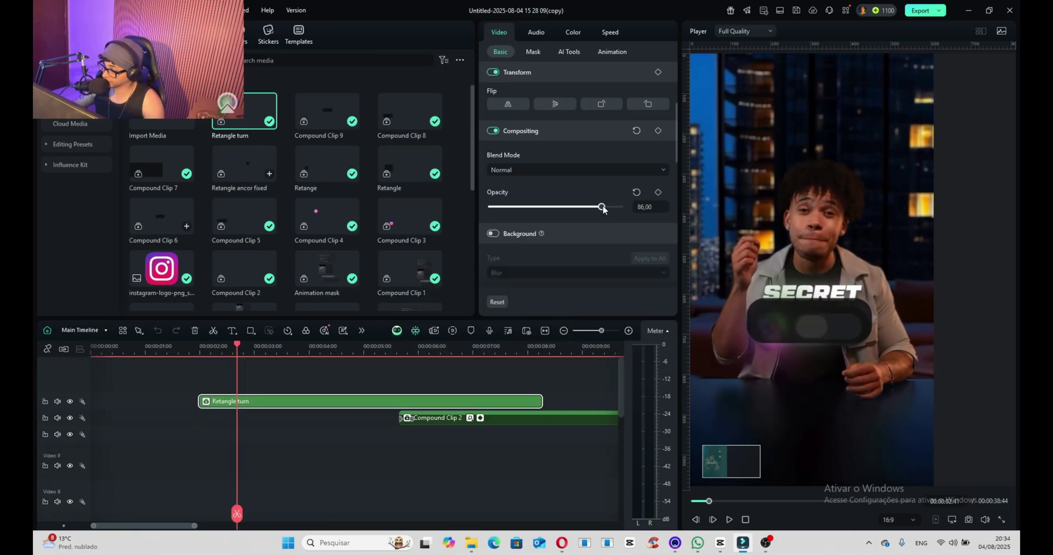
# Set the pill card to 82 opacity, scale it to 94.96% and shift it left and down
pyautogui.moveTo(598, 210); pyautogui.dragTo(597, 208)
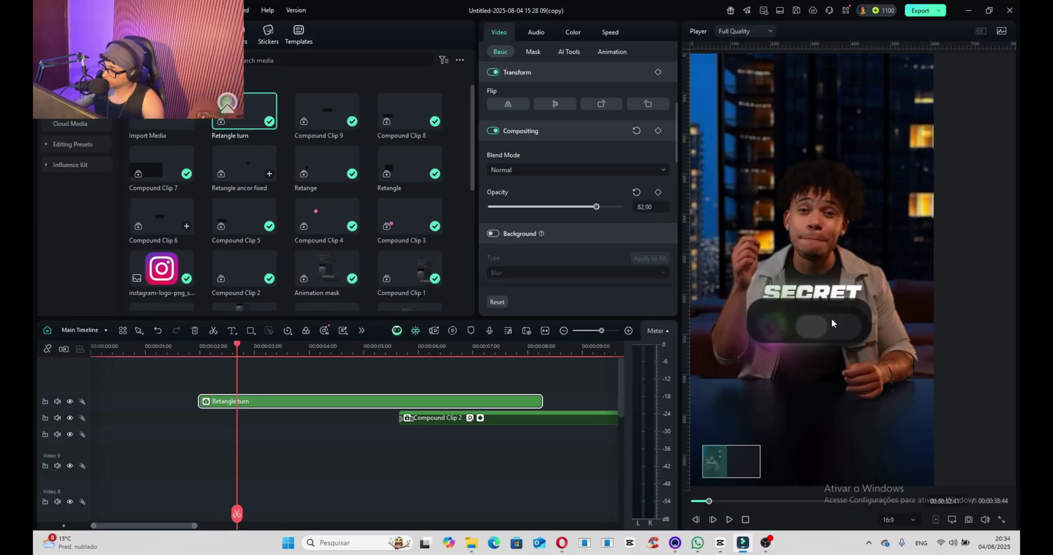
pyautogui.scroll(1, 833, 331)
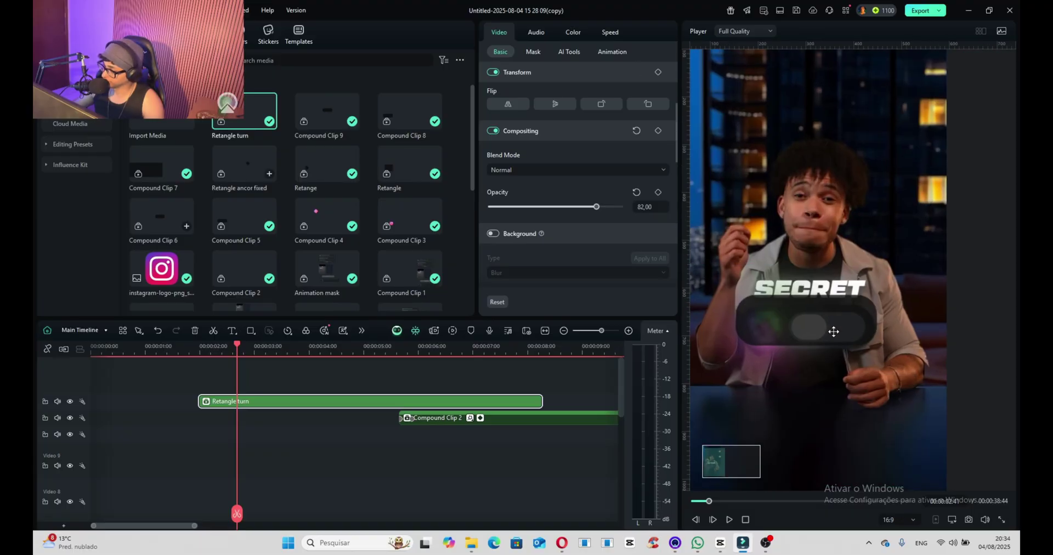
pyautogui.scroll(2, 833, 331)
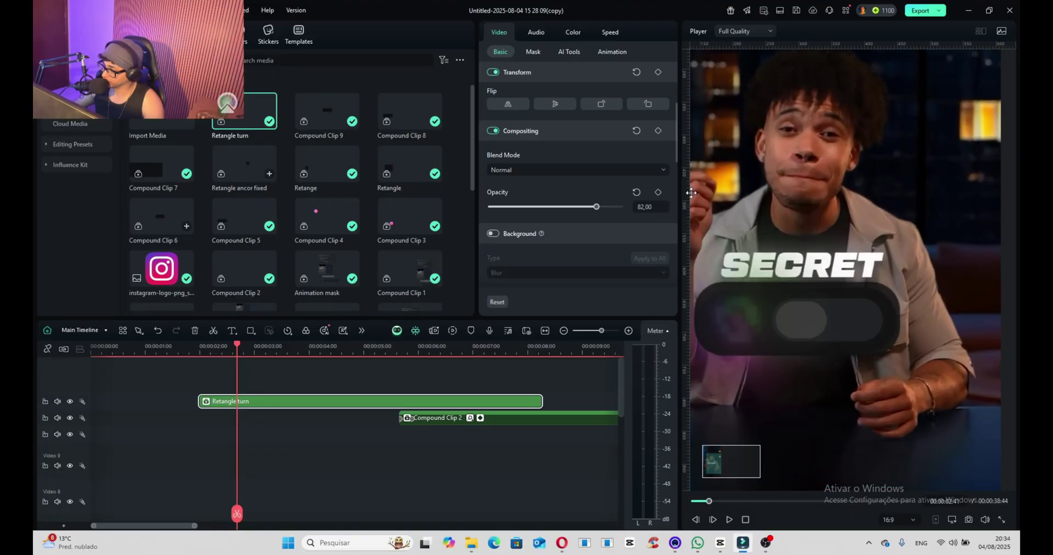
pyautogui.click(691, 192)
pyautogui.moveTo(537, 113); pyautogui.dragTo(536, 114)
pyautogui.moveTo(846, 303); pyautogui.dragTo(833, 328)
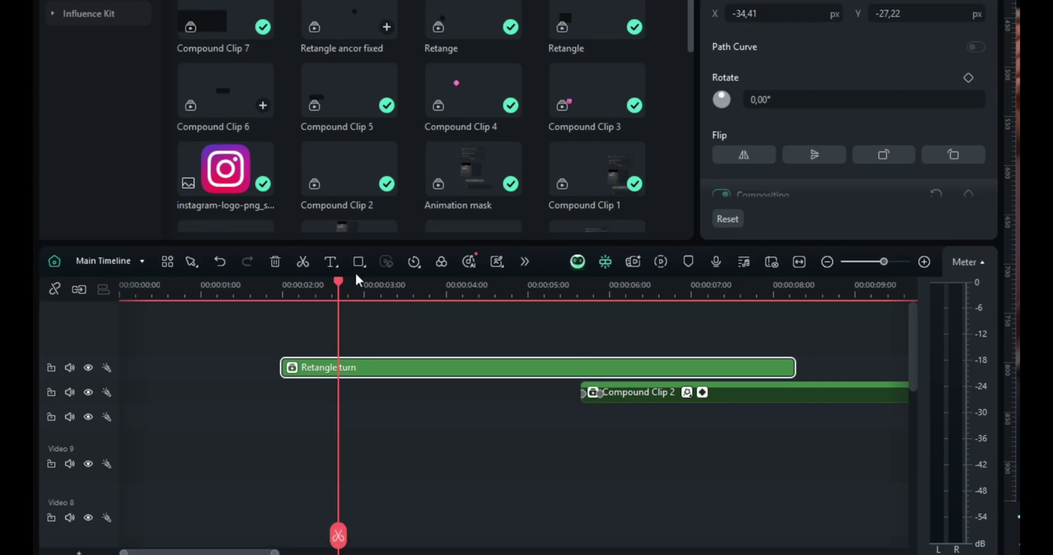
# Draw a Rectangle shape over the pill's inner track with a dark semi-transparent fill
pyautogui.click(361, 269)
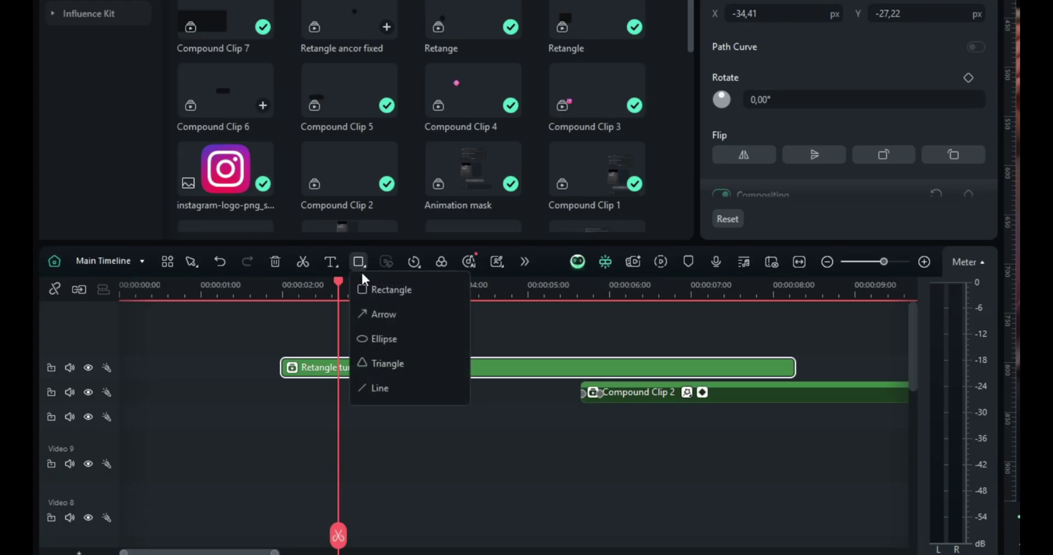
pyautogui.click(400, 296)
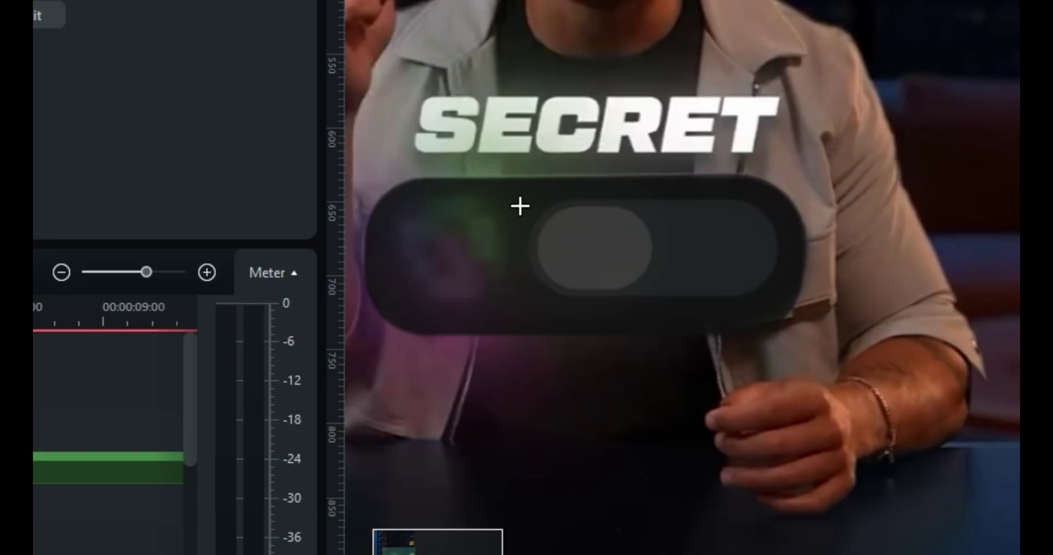
pyautogui.moveTo(520, 206); pyautogui.dragTo(782, 299)
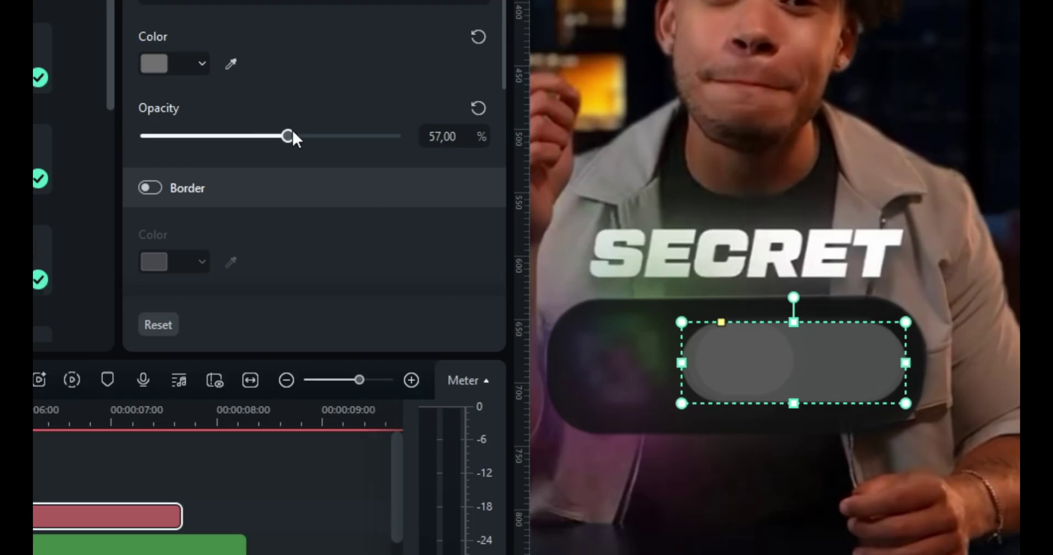
pyautogui.moveTo(564, 204); pyautogui.dragTo(668, 213)
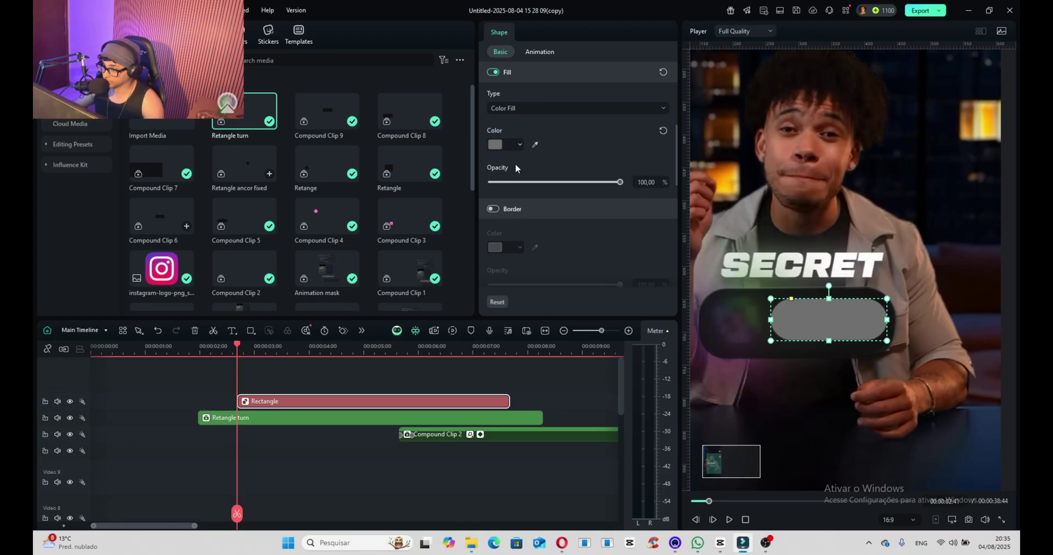
pyautogui.click(167, 61)
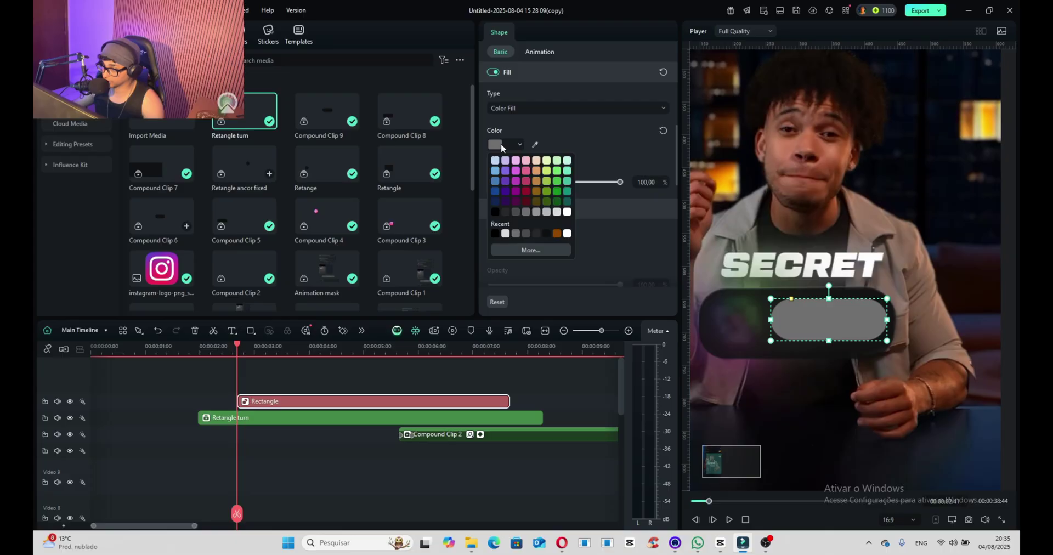
pyautogui.click(536, 233)
pyautogui.click(935, 261)
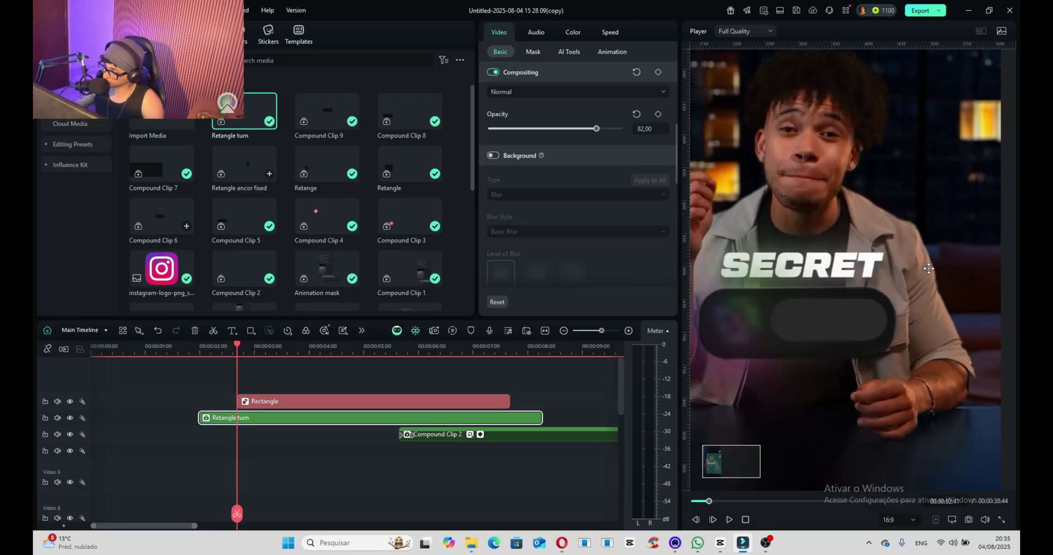
pyautogui.click(252, 401)
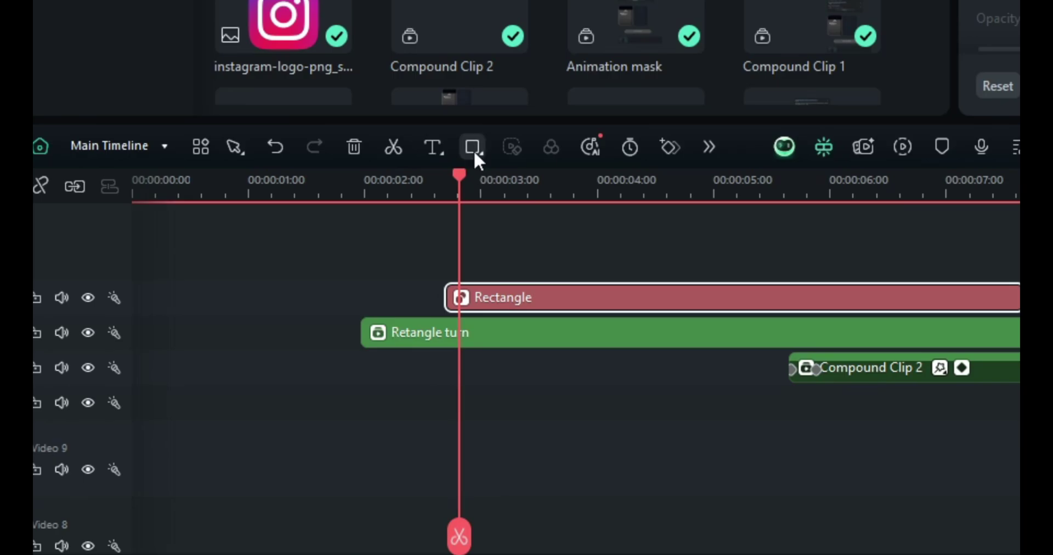
# Draw a small Rectangle knob on the pill and round its corners into an oval
pyautogui.click(250, 332)
pyautogui.click(268, 350)
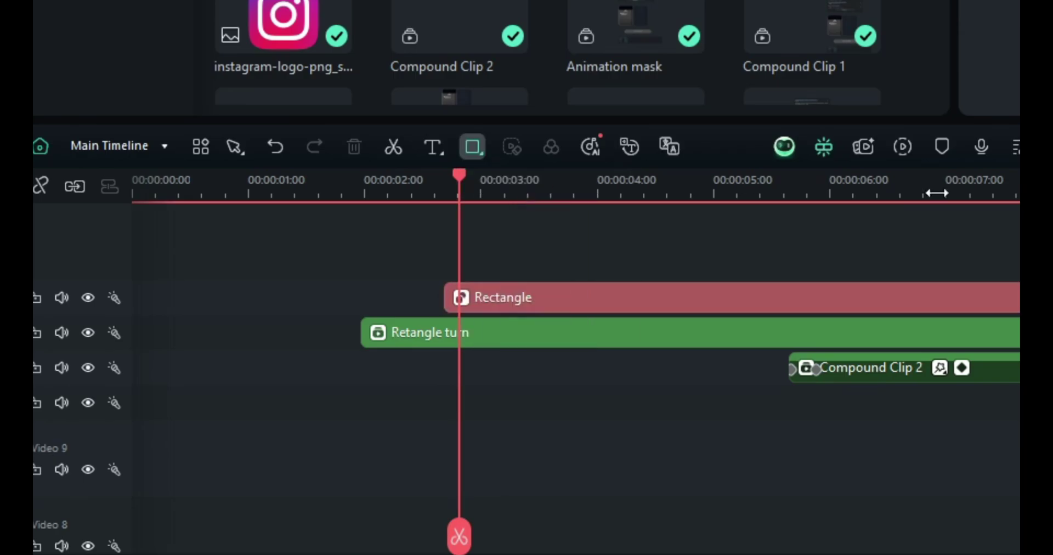
pyautogui.moveTo(774, 298); pyautogui.dragTo(828, 341)
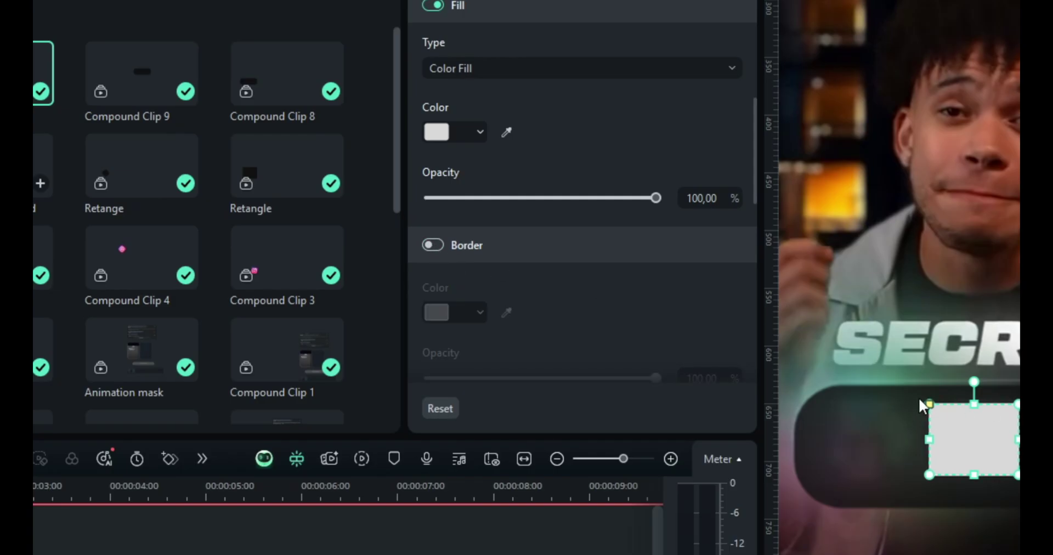
pyautogui.moveTo(929, 404); pyautogui.dragTo(965, 423)
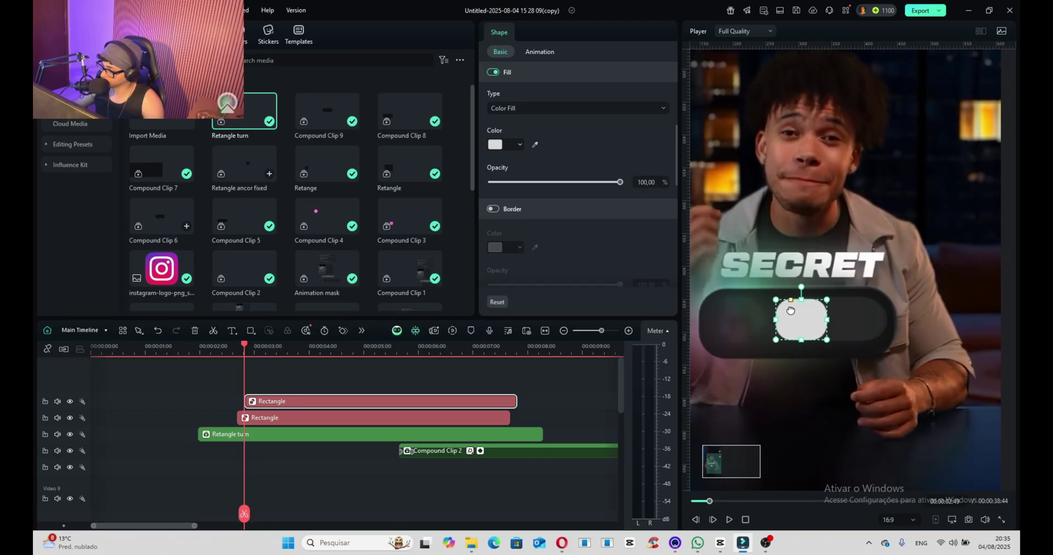
pyautogui.moveTo(790, 310); pyautogui.dragTo(792, 311)
# Group the toggle's shape clips into a new compound clip and begin entering its name
pyautogui.rightClick(310, 406)
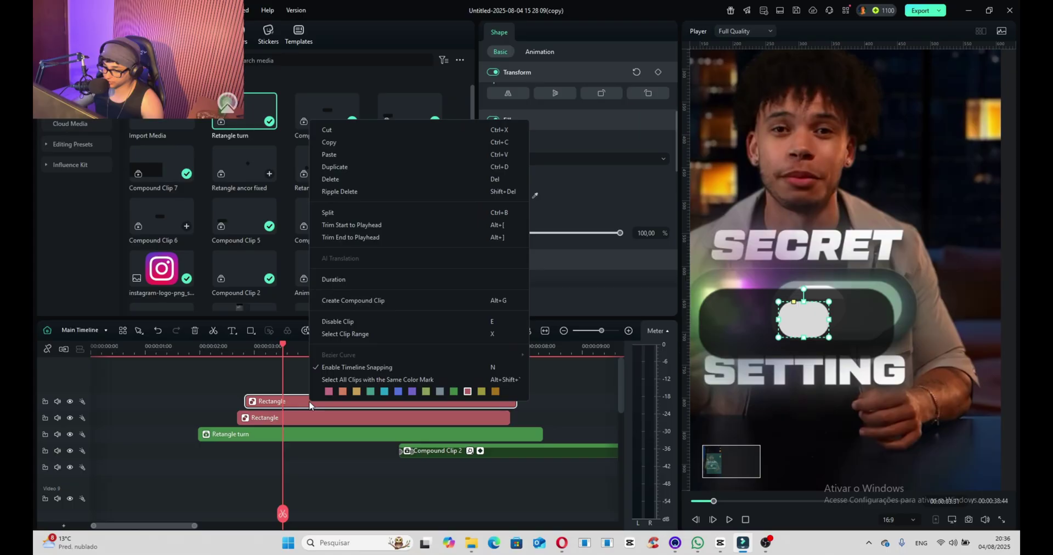
pyautogui.click(396, 299)
pyautogui.write('Button s')
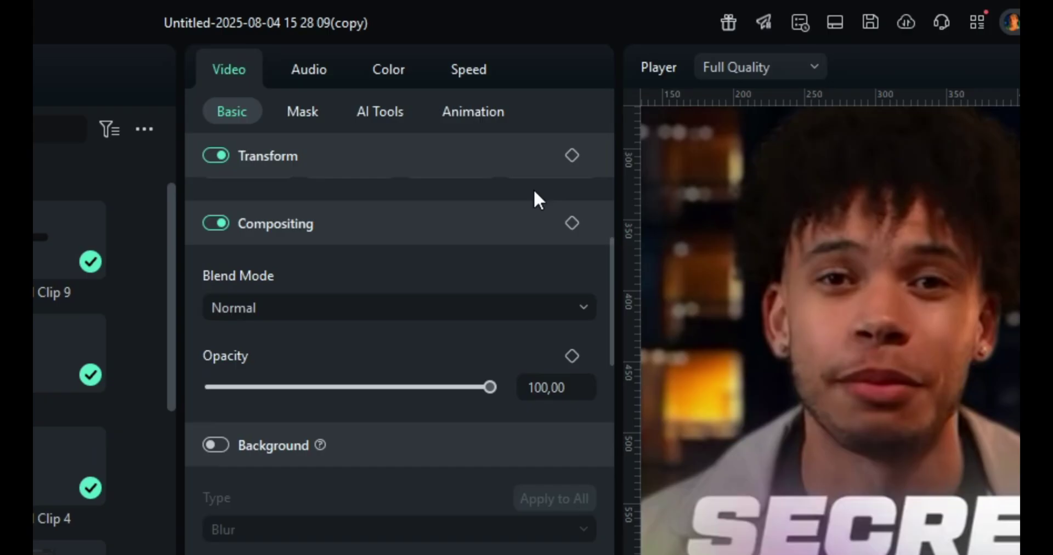
# Keyframe the knob's transform, then slide it sideways to Position X 79 a little later
pyautogui.click(565, 156)
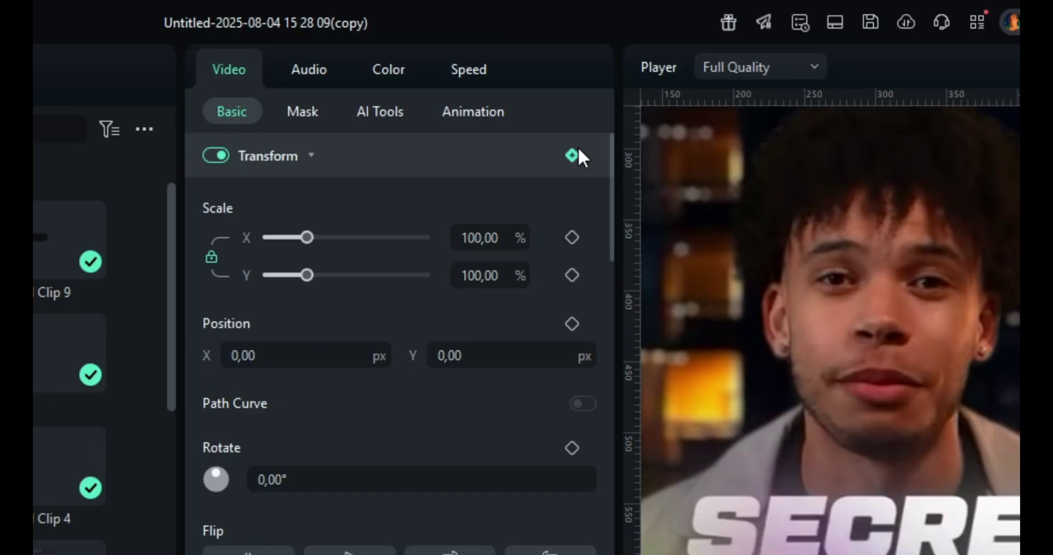
pyautogui.click(573, 156)
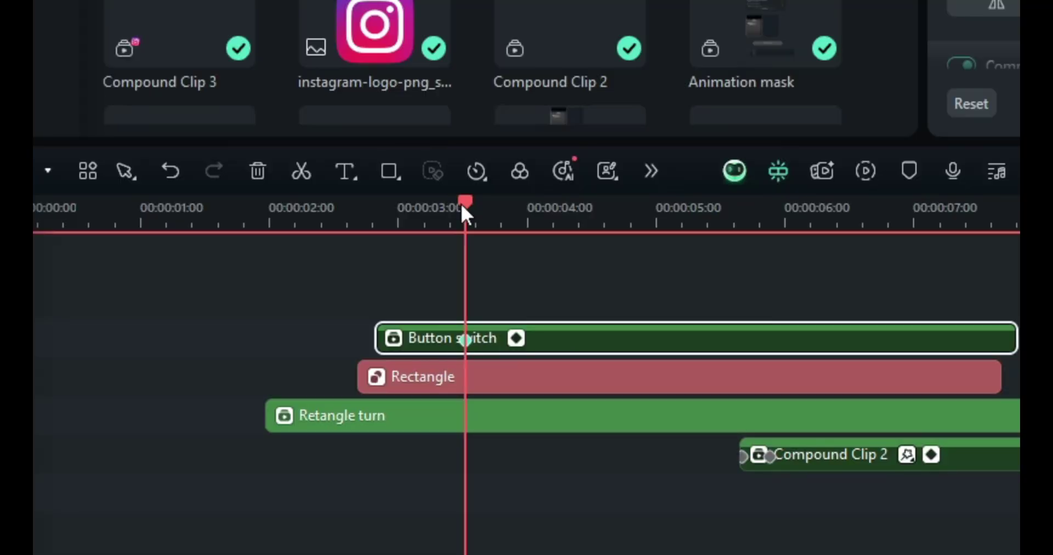
pyautogui.moveTo(461, 206); pyautogui.dragTo(510, 208)
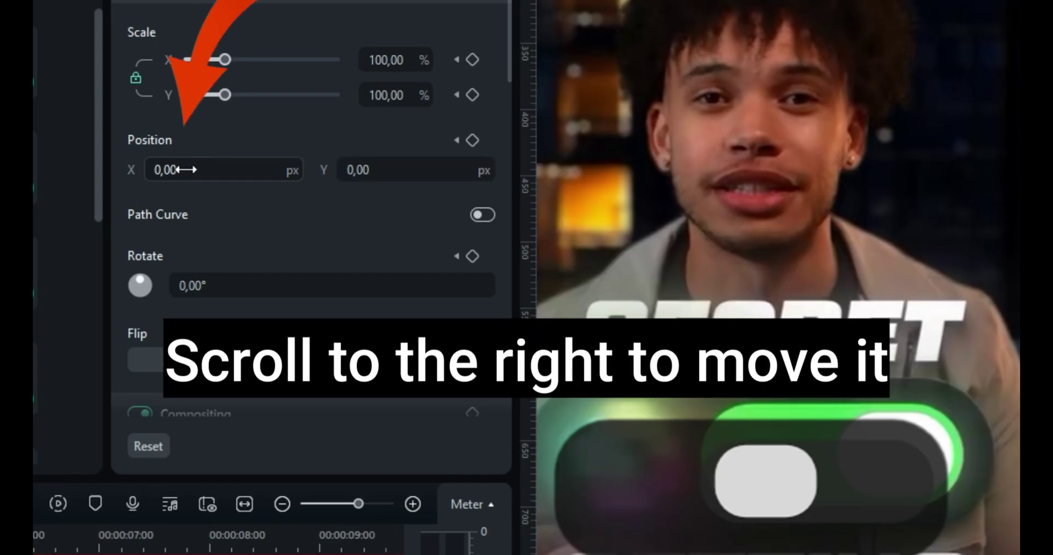
pyautogui.moveTo(508, 164); pyautogui.dragTo(530, 164)
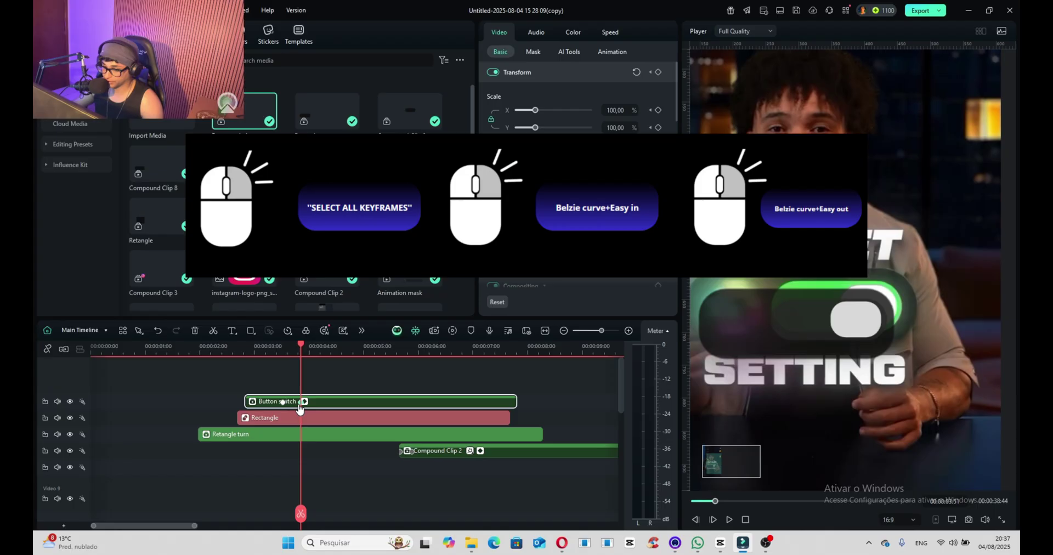
# Apply Bezier Ease In and Ease Out to all knob keyframes and play back the slide
pyautogui.rightClick(301, 404)
pyautogui.click(349, 451)
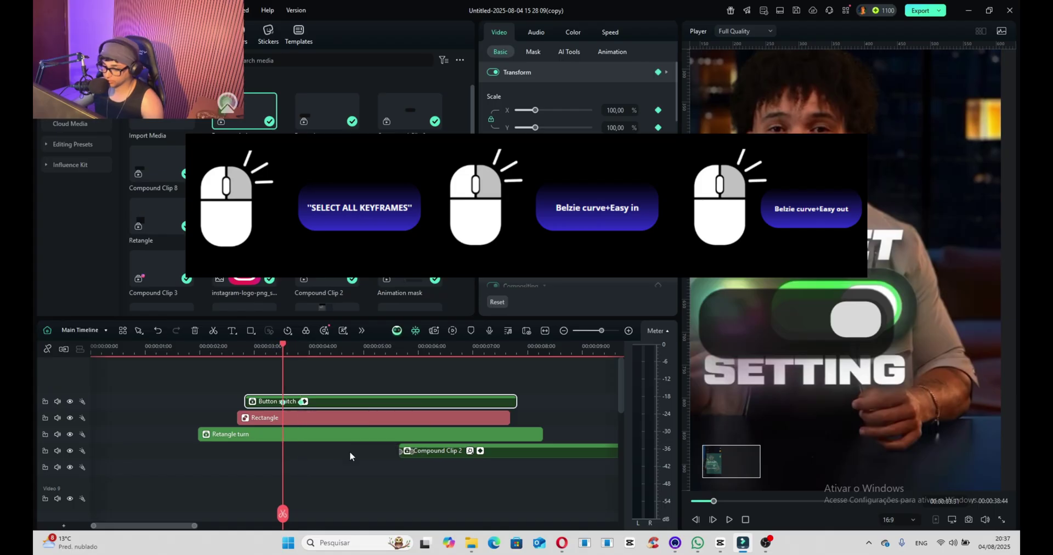
pyautogui.rightClick(301, 404)
pyautogui.moveTo(369, 476)
pyautogui.click(464, 520)
pyautogui.click(303, 401)
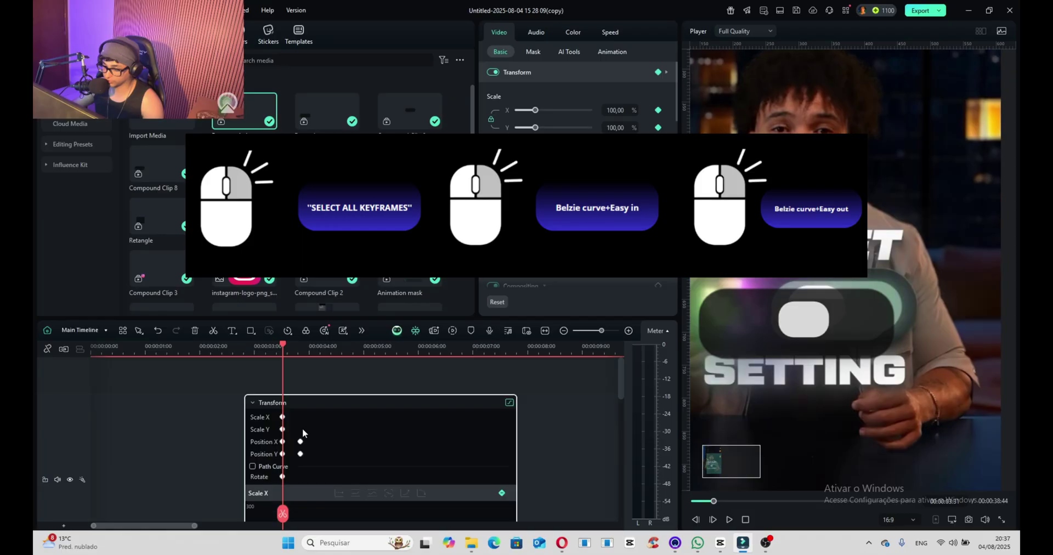
pyautogui.rightClick(299, 489)
pyautogui.click(464, 518)
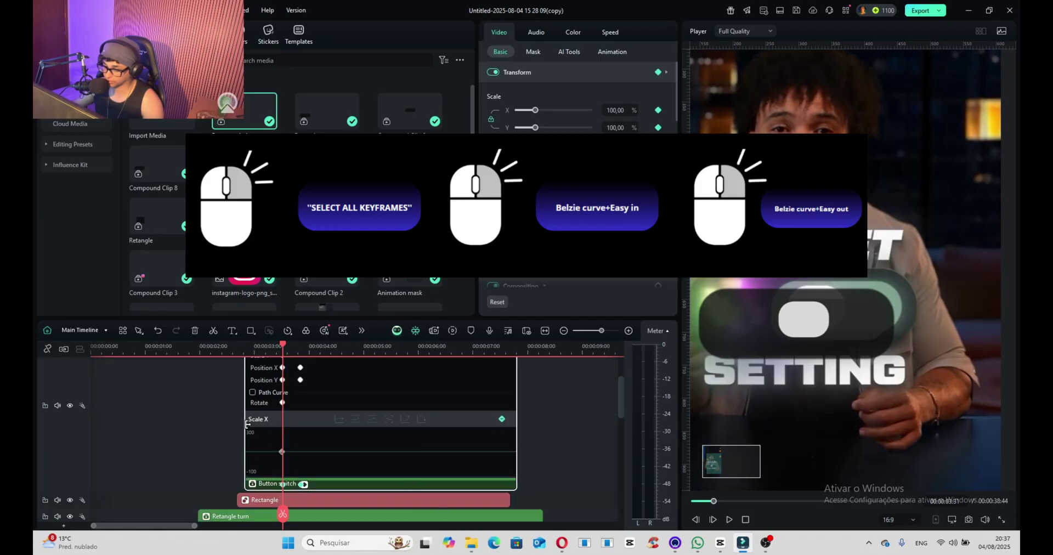
pyautogui.press('space')
pyautogui.scroll(-2, 296, 384)
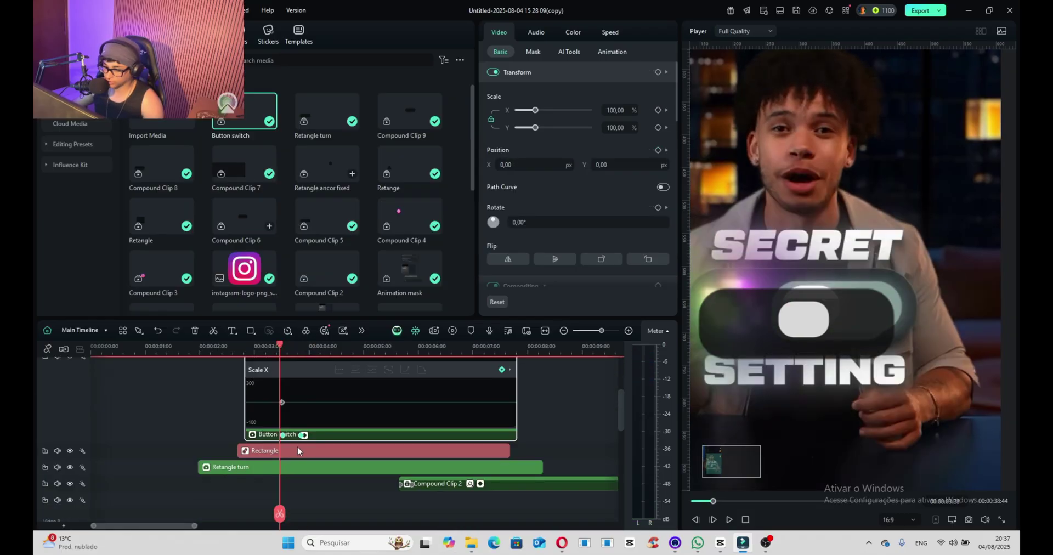
pyautogui.click(297, 450)
pyautogui.scroll(-3, 658, 242)
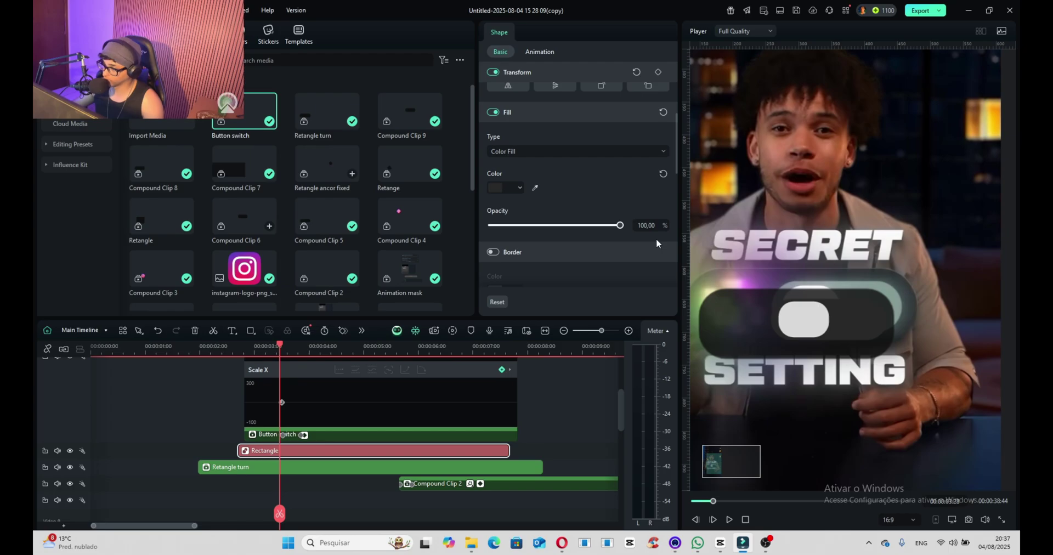
# Paste a copy of the dark Rectangle clip onto a new top track around 3 seconds
pyautogui.scroll(-5, 656, 238)
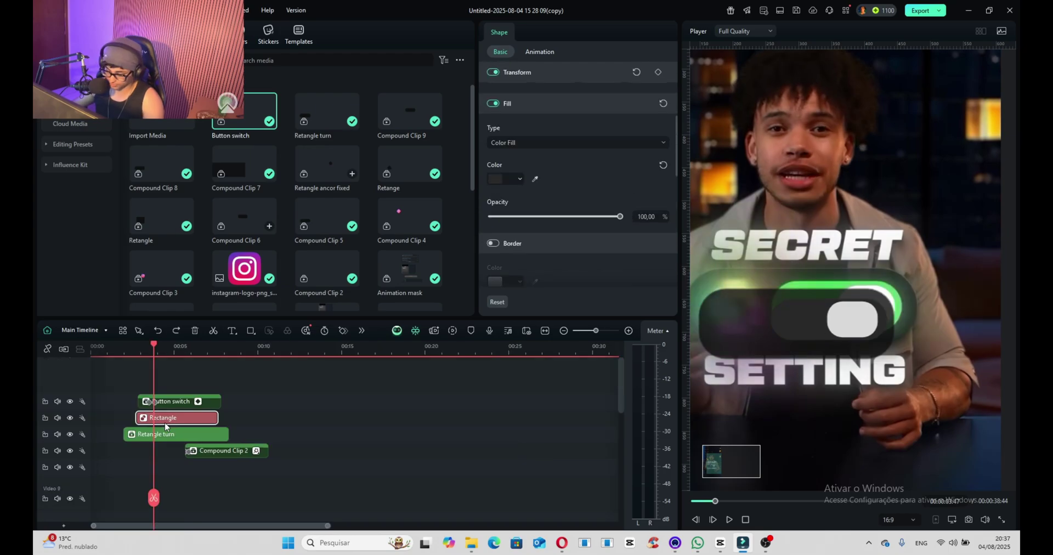
pyautogui.click(296, 346)
pyautogui.hotkey('ctrl', 'v')
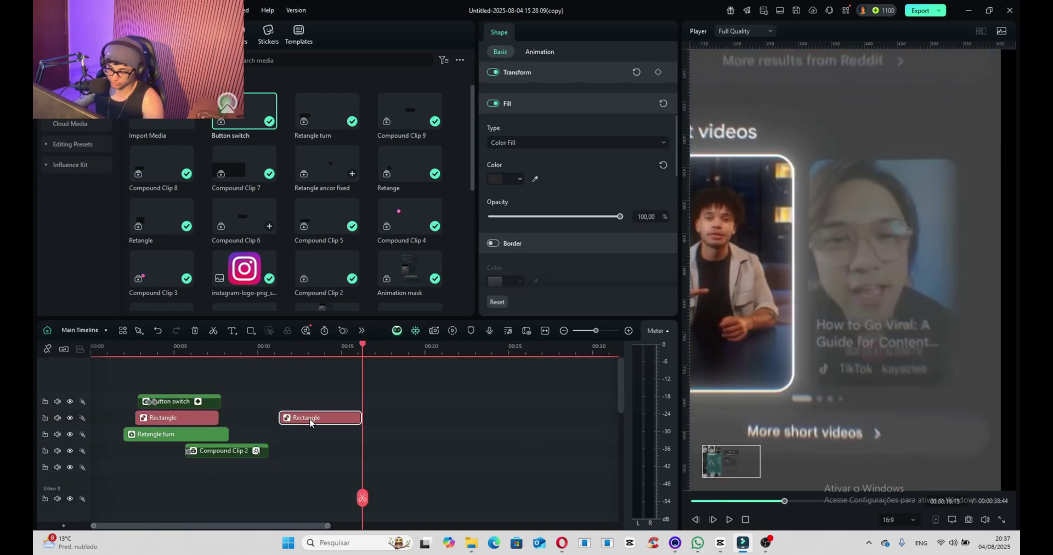
pyautogui.moveTo(316, 418); pyautogui.dragTo(174, 383)
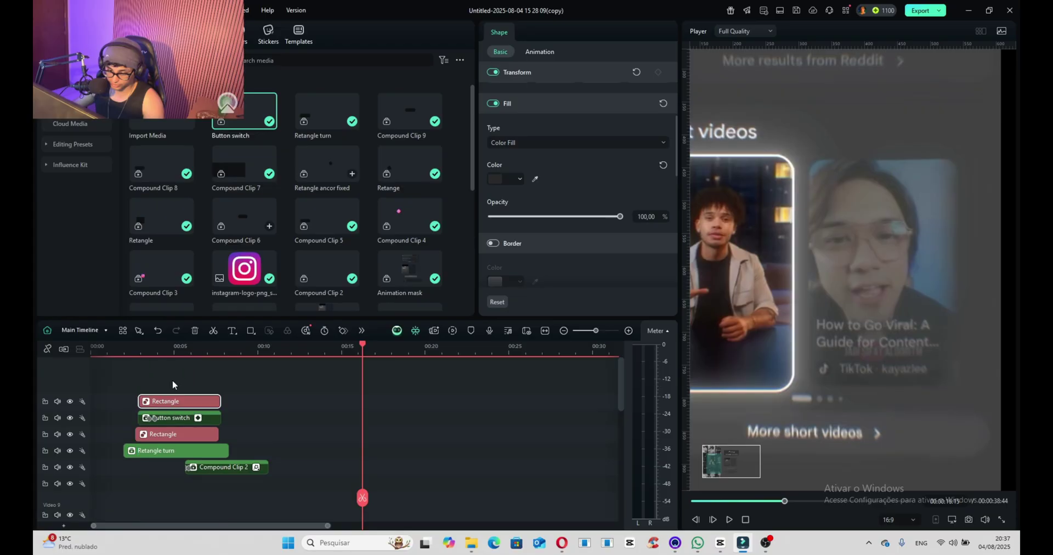
pyautogui.scroll(2, 176, 349)
pyautogui.click(175, 349)
pyautogui.scroll(-1, 498, 149)
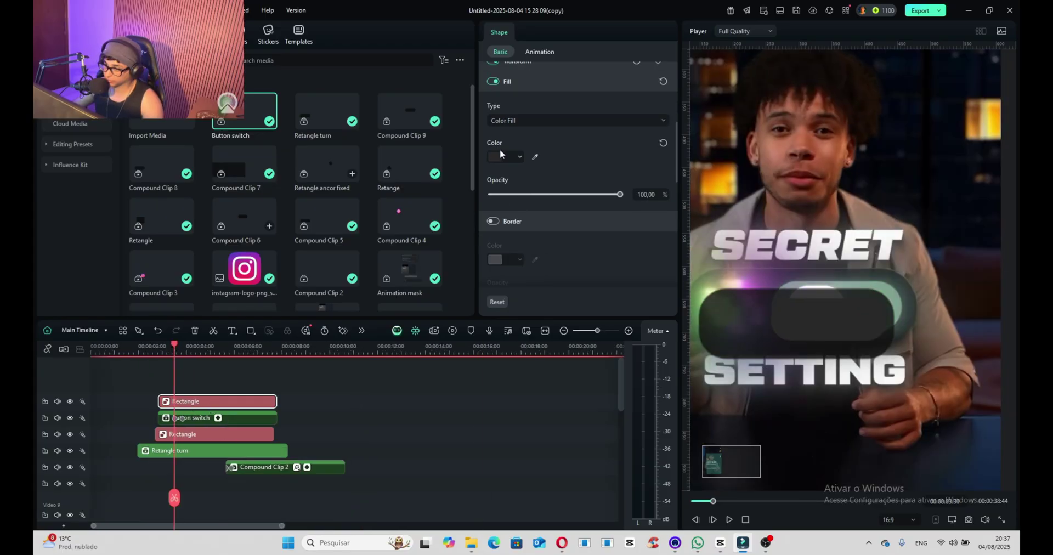
# Fill the copied bar green and group the clips into the 'Green button' compound clip
pyautogui.click(503, 157)
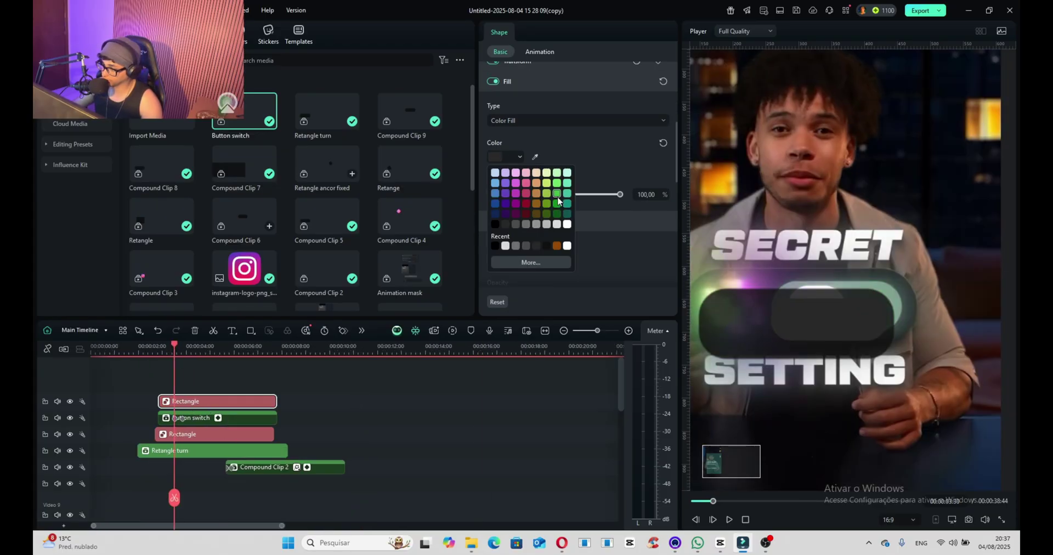
pyautogui.click(558, 204)
pyautogui.rightClick(192, 401)
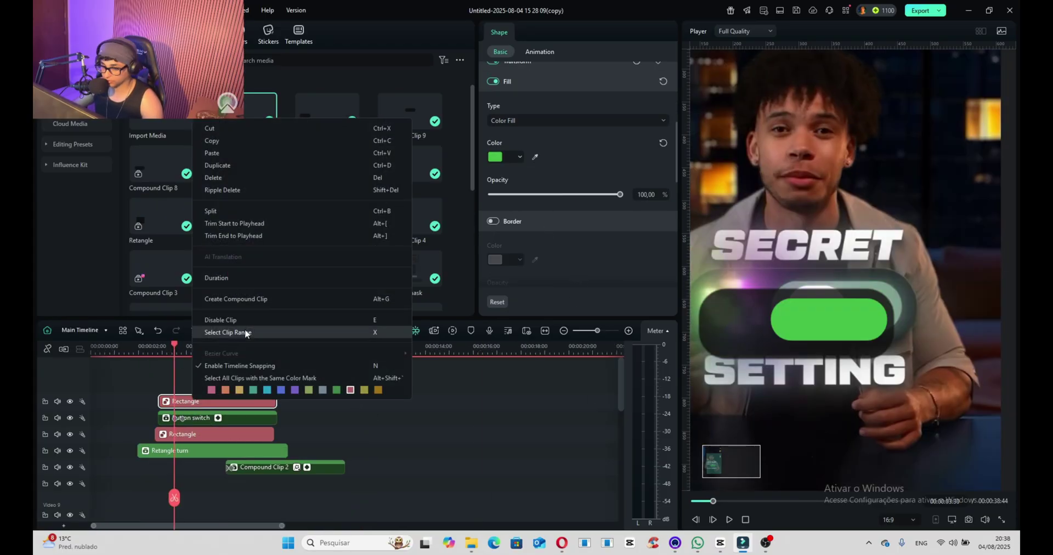
pyautogui.click(250, 300)
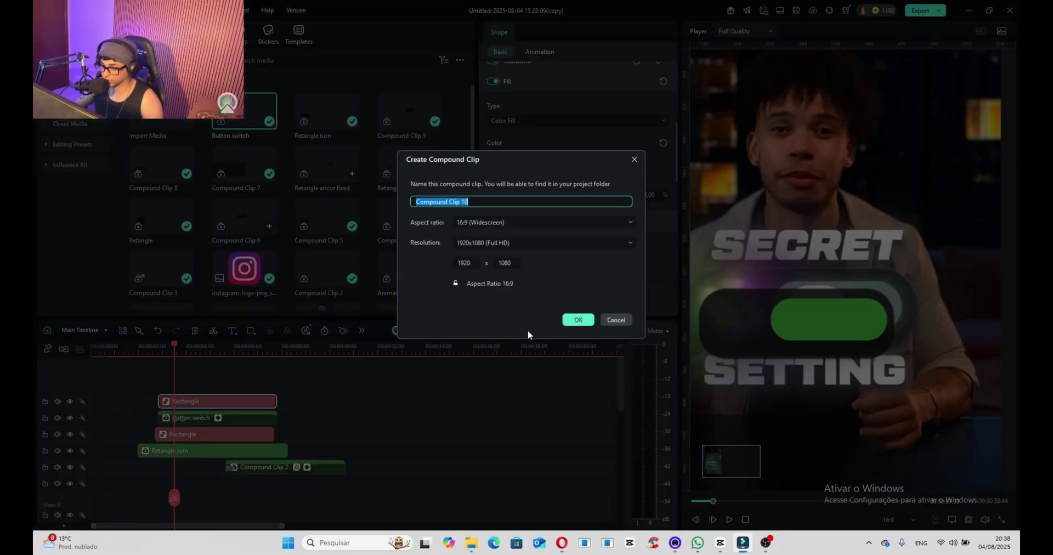
pyautogui.click(576, 320)
# Trim Green button to start later and keyframe its opacity fading from 0 to 100
pyautogui.scroll(5, 373, 417)
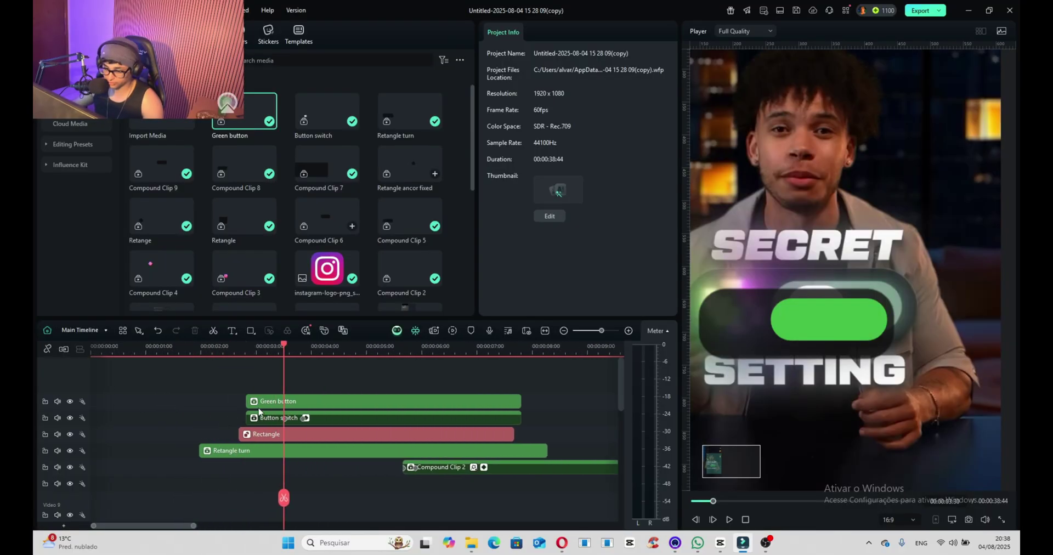
pyautogui.click(330, 406)
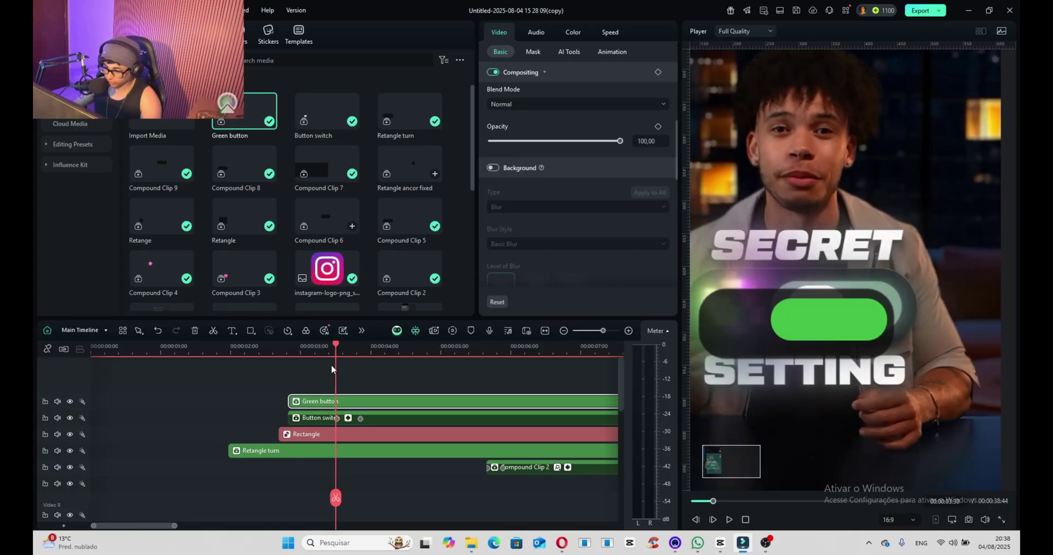
pyautogui.moveTo(290, 401); pyautogui.dragTo(383, 398)
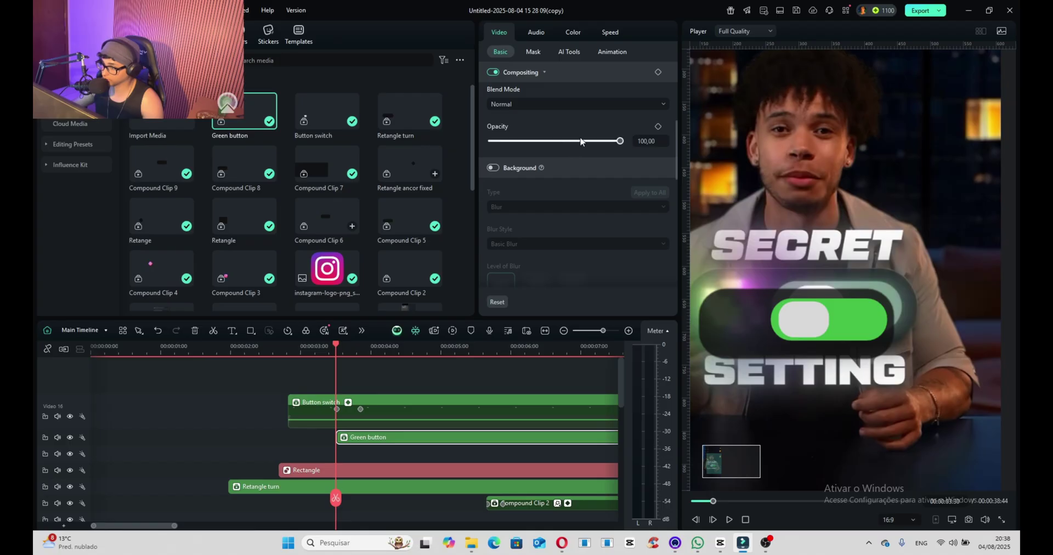
pyautogui.moveTo(580, 142); pyautogui.dragTo(491, 141)
pyautogui.click(658, 126)
pyautogui.moveTo(335, 346); pyautogui.dragTo(360, 350)
pyautogui.moveTo(491, 141); pyautogui.dragTo(620, 141)
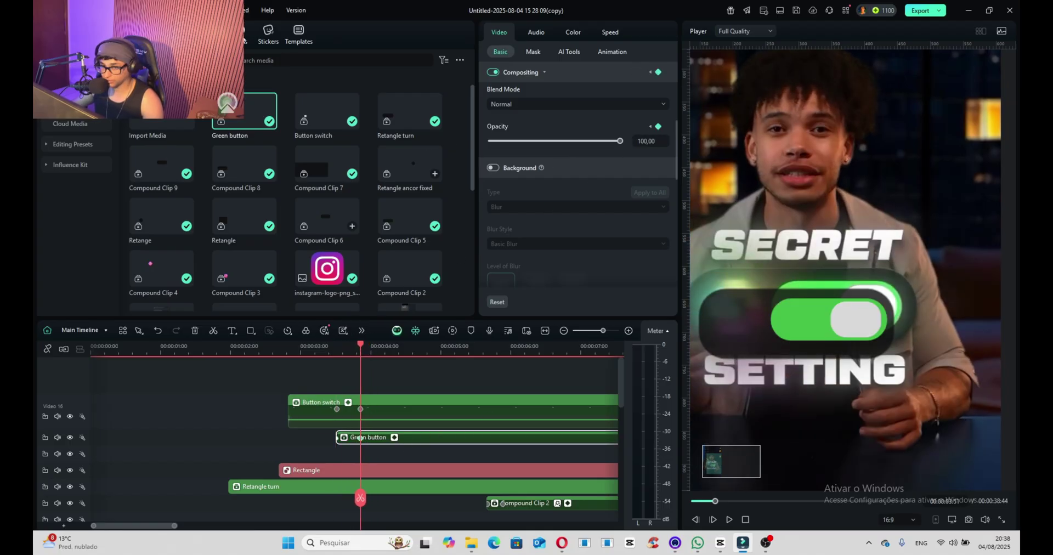
# Apply the Glow Color effect to Green button and lower its feathering to 12
pyautogui.click(230, 33)
pyautogui.moveTo(161, 265); pyautogui.dragTo(383, 440)
pyautogui.click(393, 438)
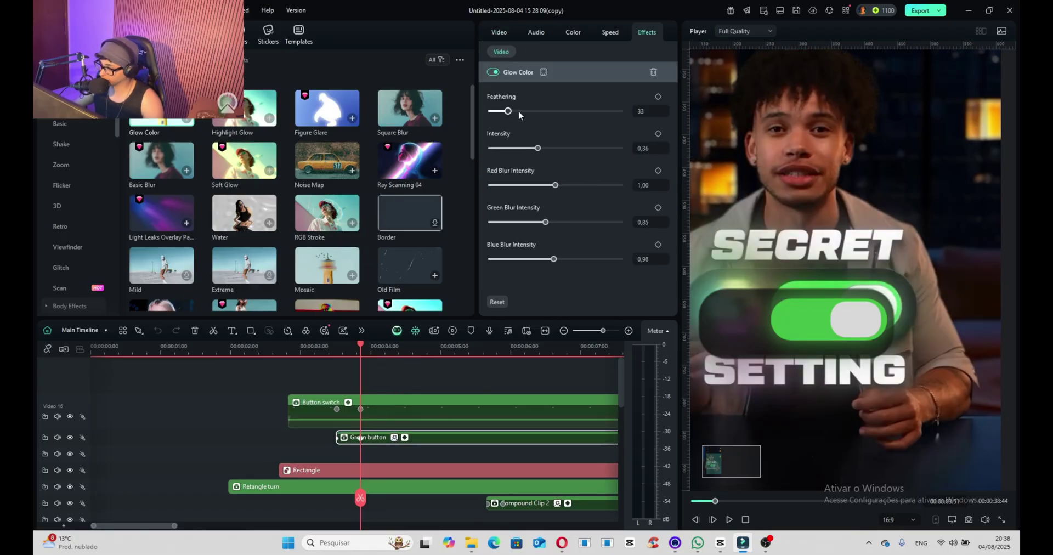
pyautogui.moveTo(518, 112); pyautogui.dragTo(497, 119)
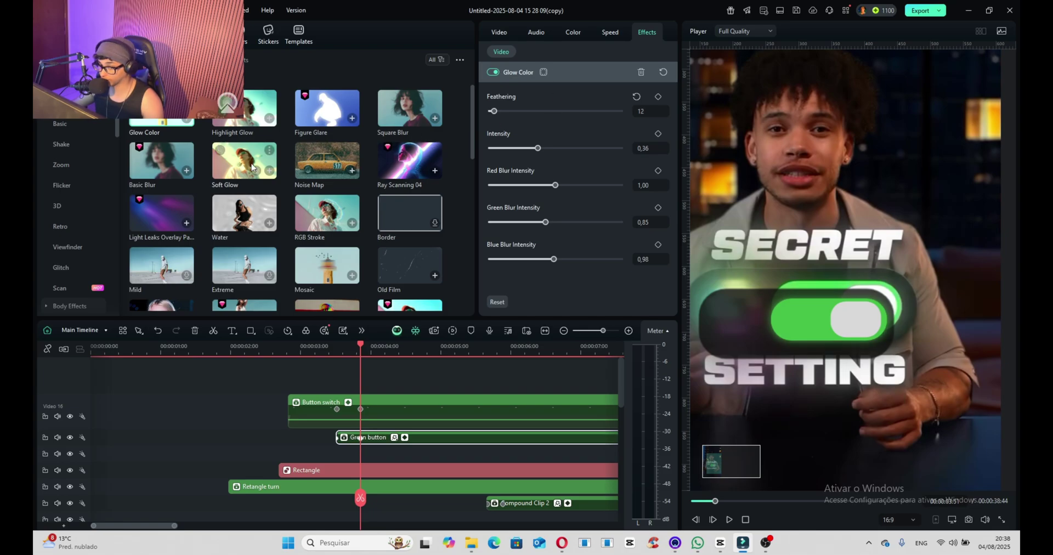
# Enable a black drop shadow on Button switch with distance 1, blur 2 and 31% opacity
pyautogui.click(406, 409)
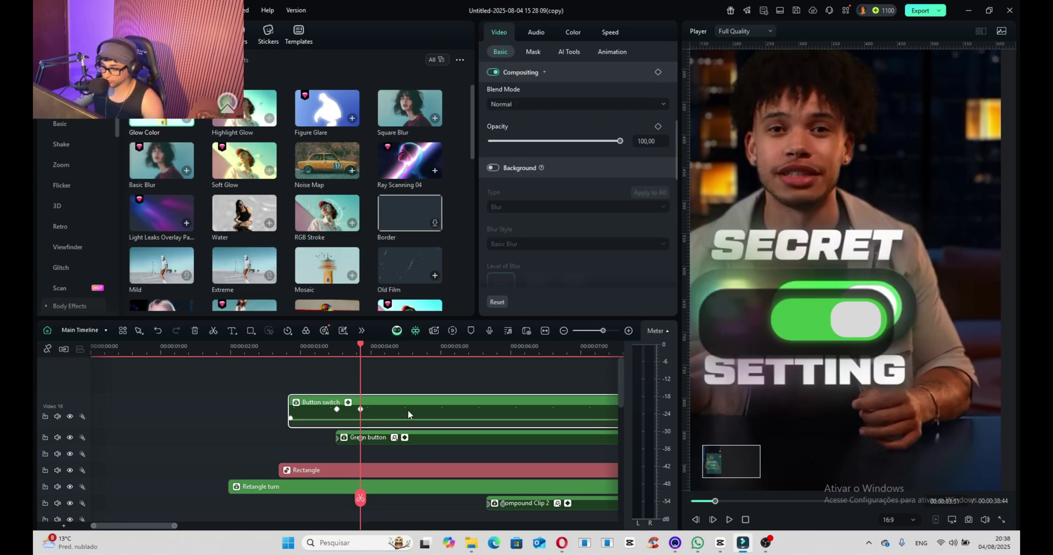
pyautogui.scroll(-5, 554, 208)
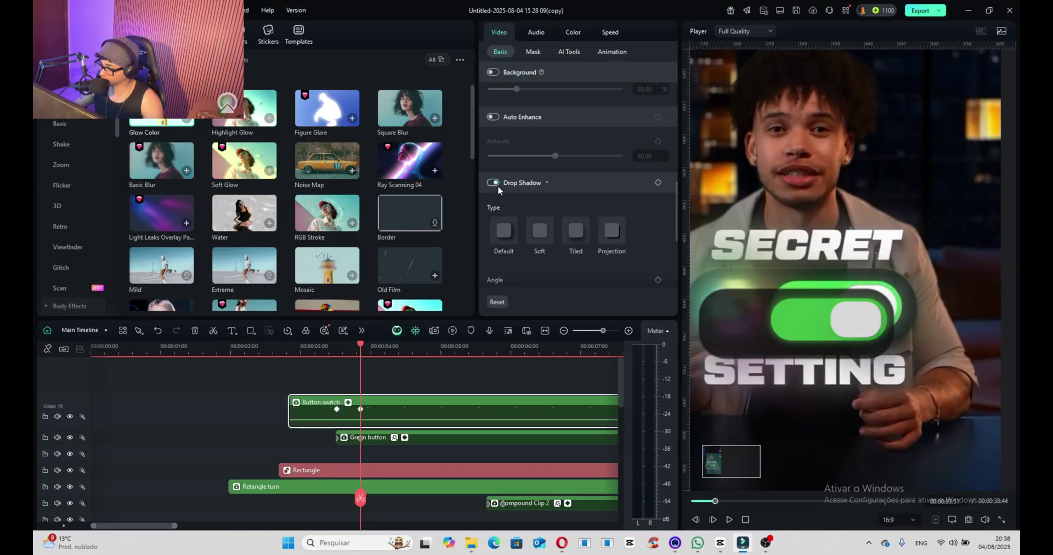
pyautogui.click(498, 186)
pyautogui.scroll(-3, 505, 255)
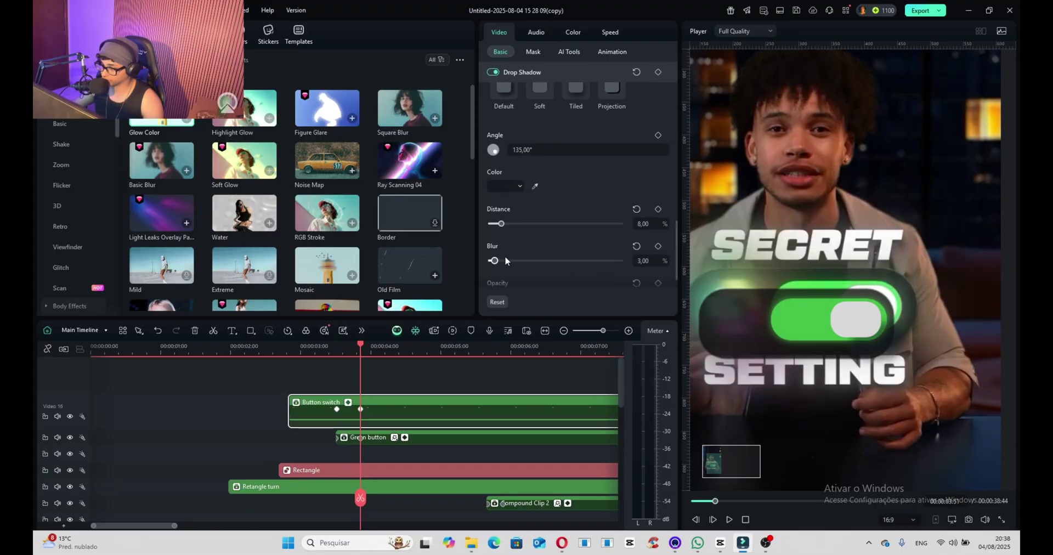
pyautogui.click(504, 255)
pyautogui.click(505, 255)
pyautogui.moveTo(501, 202); pyautogui.dragTo(491, 202)
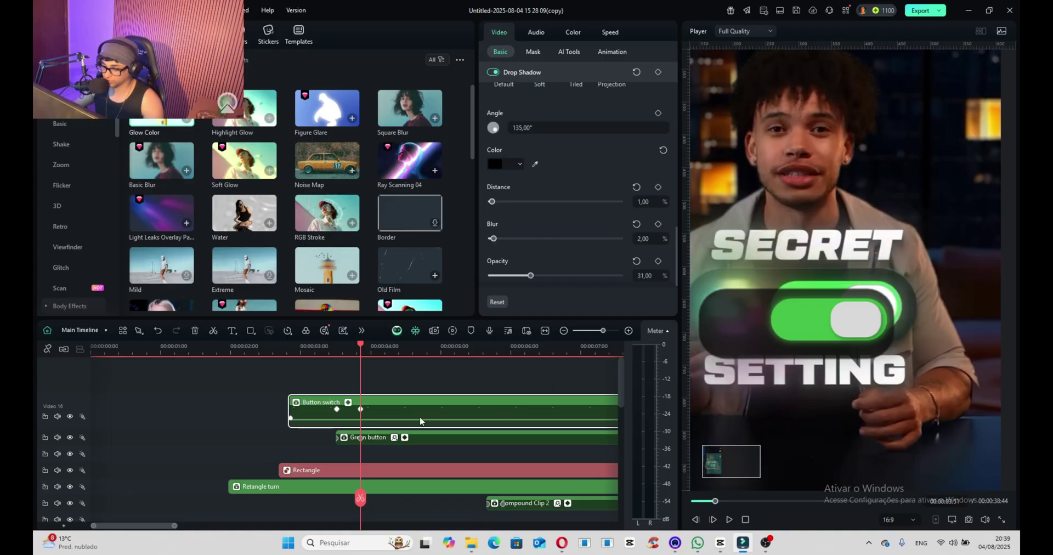
# Play back the finished toggle animation, then switch over to the web browser
pyautogui.click(339, 362)
pyautogui.press('space')
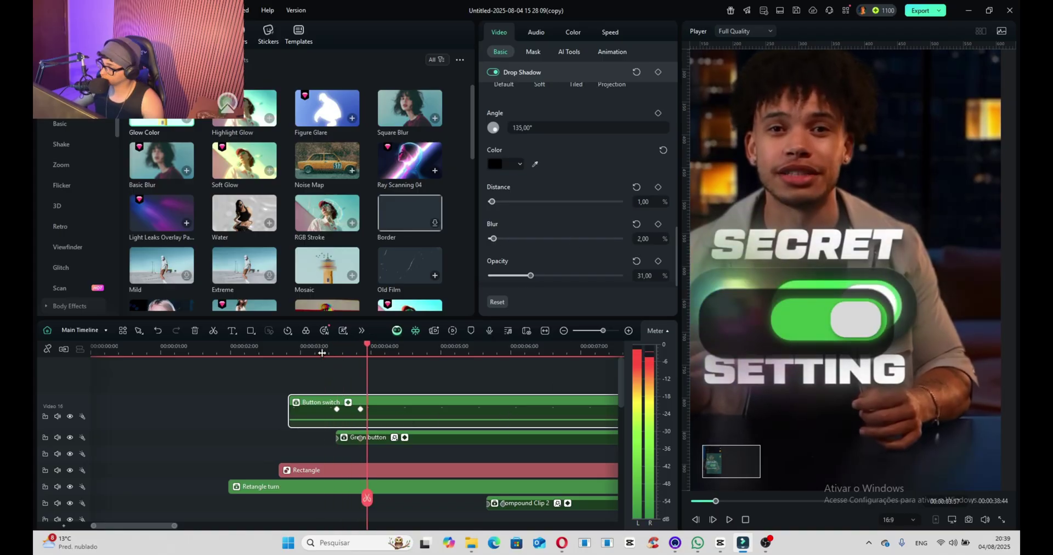
pyautogui.hotkey('alt', 'Tab')
# Save the PNGWing 3D darts-target PNG and drop it onto a new top track in Filmora
pyautogui.scroll(-5, 548, 285)
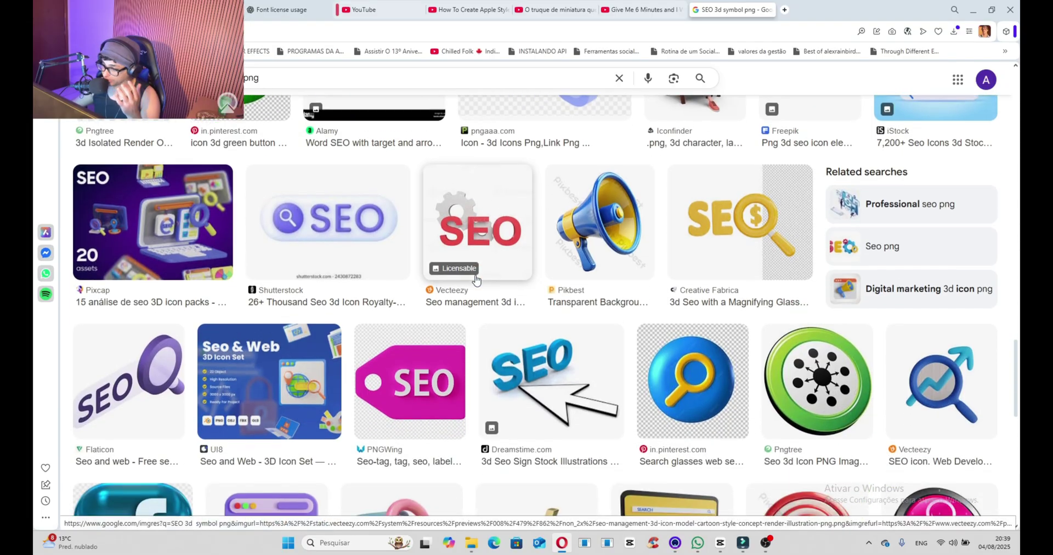
pyautogui.scroll(-10, 555, 296)
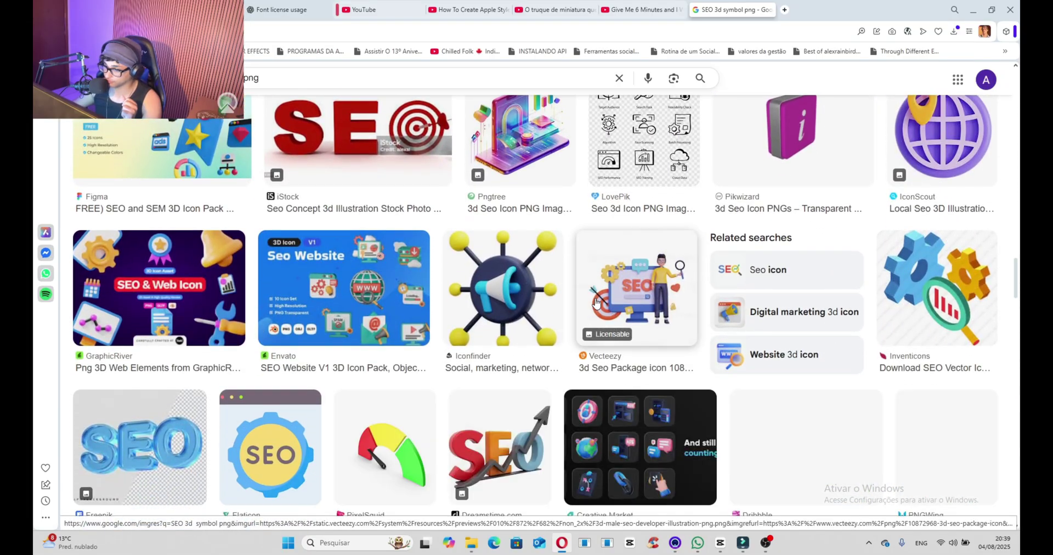
pyautogui.click(384, 428)
pyautogui.rightClick(806, 215)
pyautogui.click(823, 353)
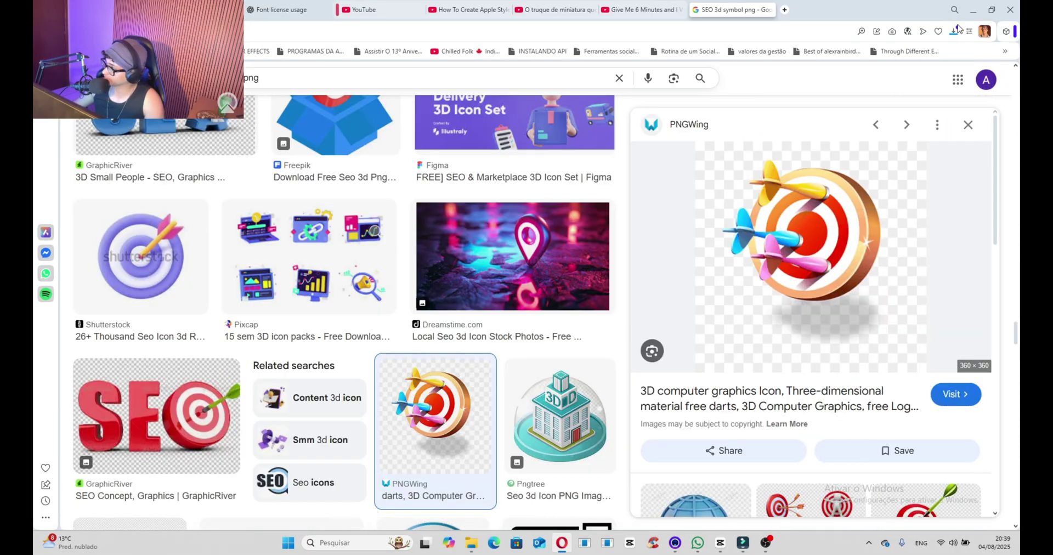
pyautogui.moveTo(877, 71); pyautogui.dragTo(291, 373)
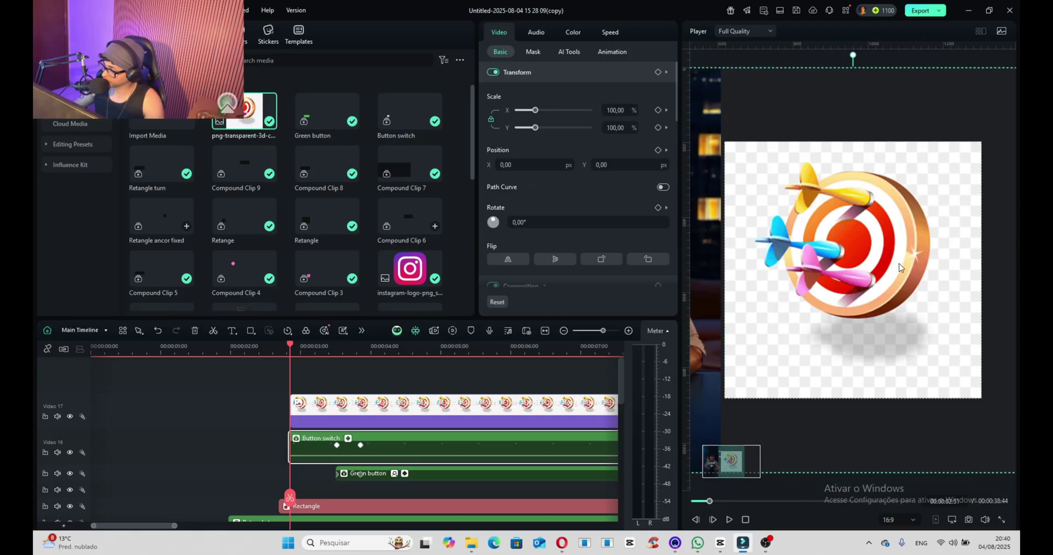
# Cut the darts target out of its background with Smart Cutout and save it
pyautogui.click(899, 263)
pyautogui.click(343, 330)
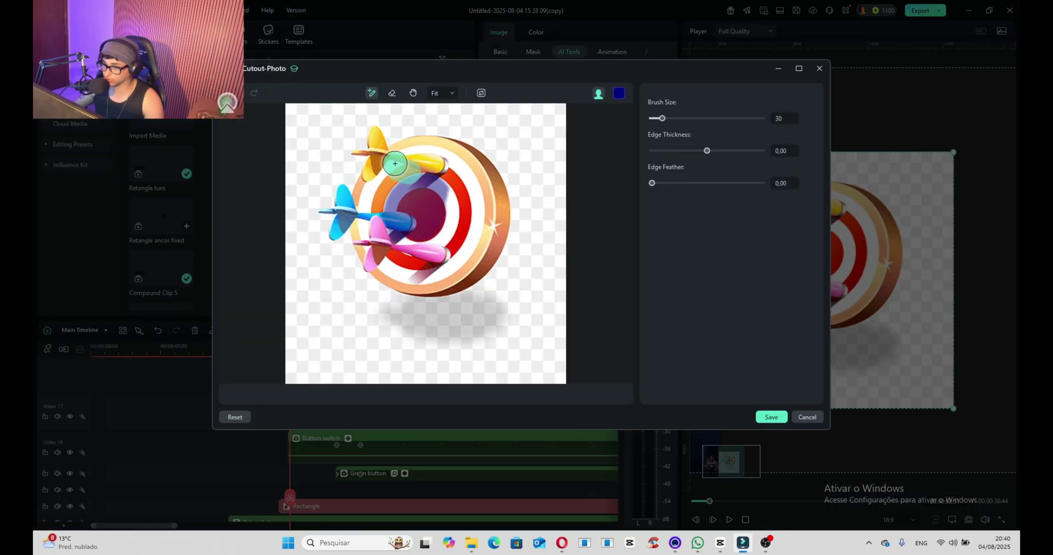
pyautogui.moveTo(394, 164)
pyautogui.mouseDown()
pyautogui.moveTo(356, 219)
pyautogui.moveTo(430, 285)
pyautogui.moveTo(484, 214)
pyautogui.moveTo(399, 157)
pyautogui.moveTo(470, 251)
pyautogui.mouseUp()
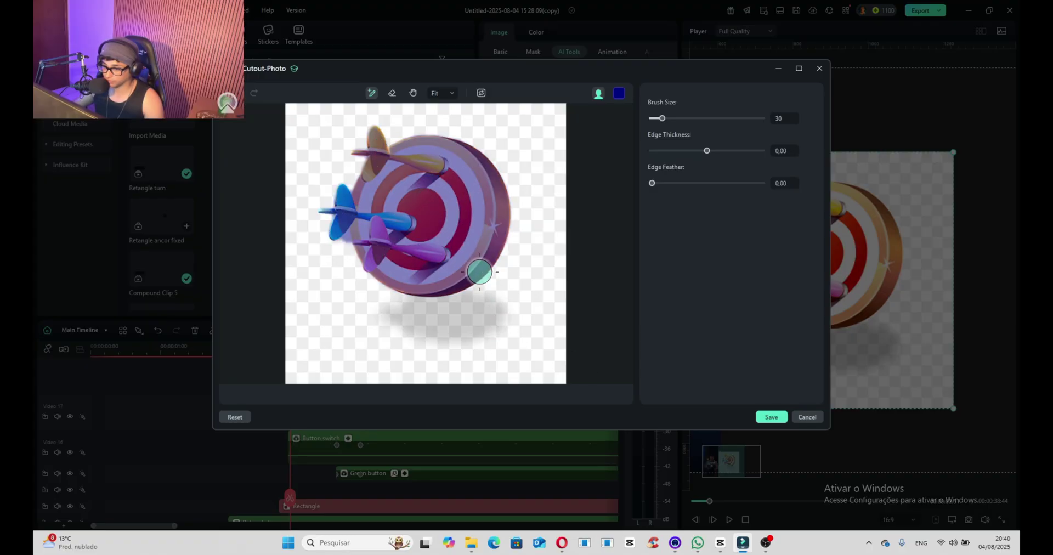
pyautogui.click(771, 417)
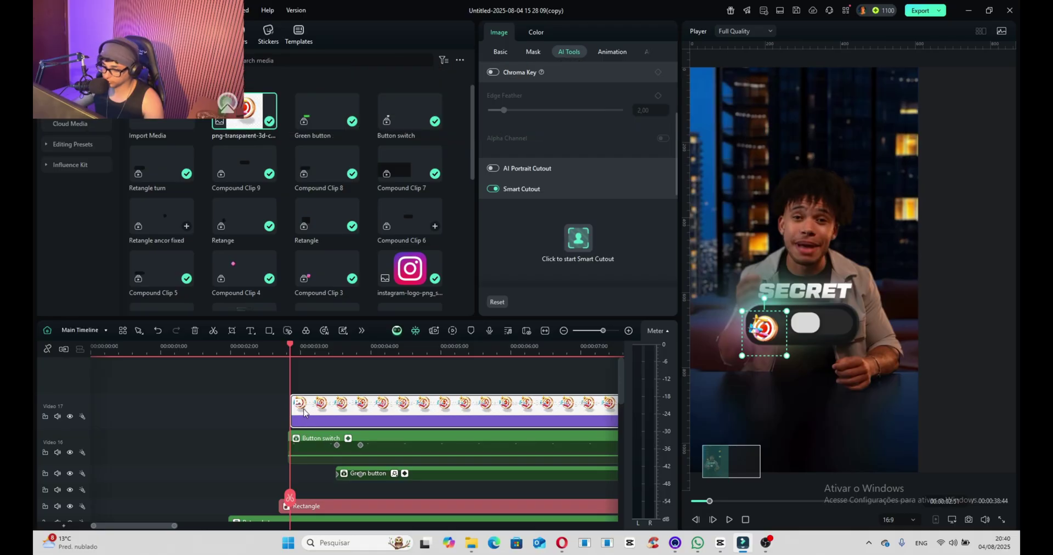
# Hide the overlay tracks and move the target clip to start around 2:20
pyautogui.click(69, 416)
pyautogui.click(69, 452)
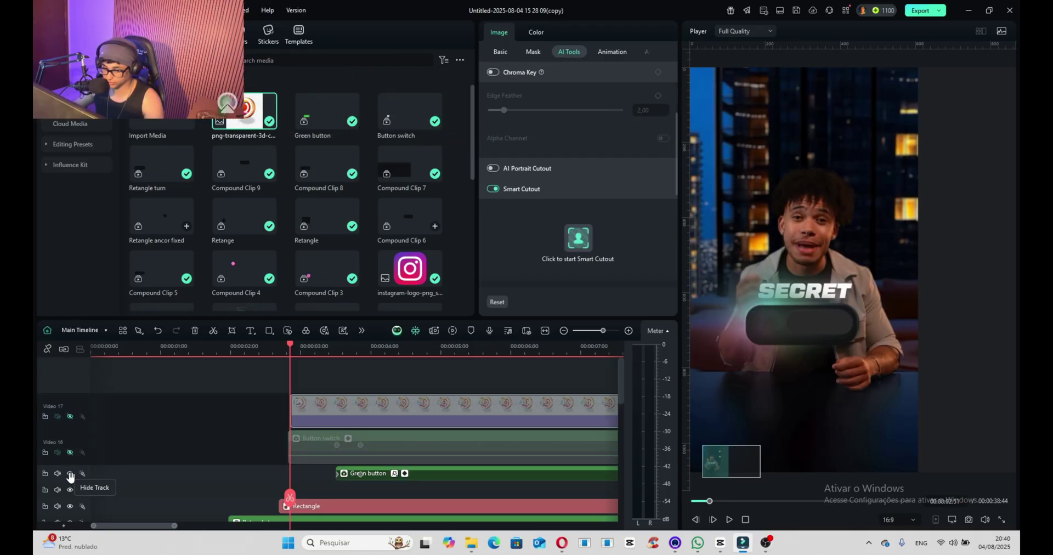
pyautogui.click(69, 489)
pyautogui.click(70, 506)
pyautogui.click(69, 474)
pyautogui.scroll(-1, 72, 472)
pyautogui.click(70, 473)
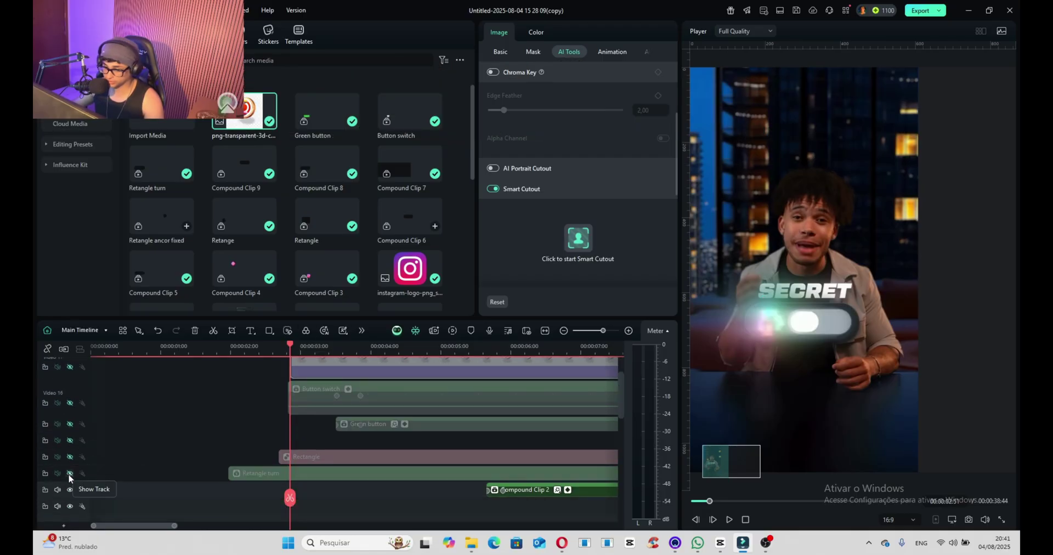
pyautogui.moveTo(290, 346); pyautogui.dragTo(257, 349)
pyautogui.scroll(1, 307, 416)
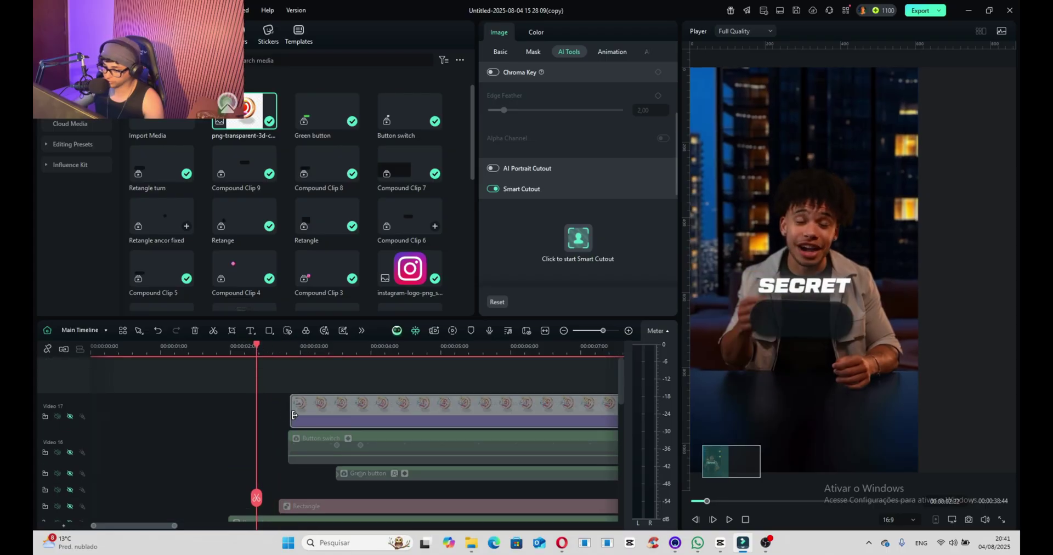
pyautogui.moveTo(354, 422); pyautogui.dragTo(321, 422)
# Set the playhead near 2:28 and unhide the target, Button switch, Green button and other tracks
pyautogui.moveTo(257, 348); pyautogui.dragTo(257, 349)
pyautogui.click(69, 416)
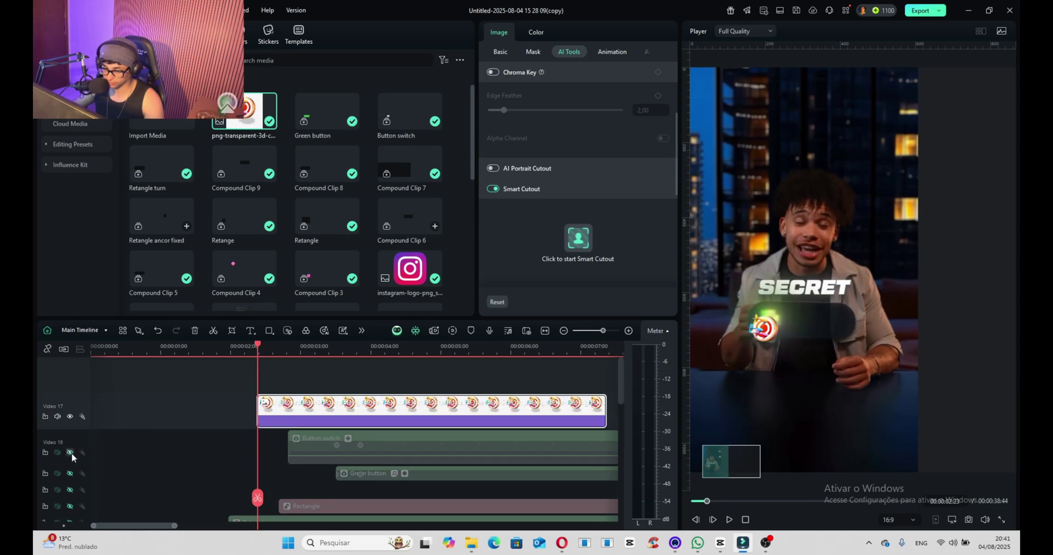
pyautogui.click(69, 453)
pyautogui.click(70, 472)
pyautogui.click(70, 489)
# Add transform keyframes on the target from 2:28 to 2:33, shifting it left inside the switch
pyautogui.click(500, 52)
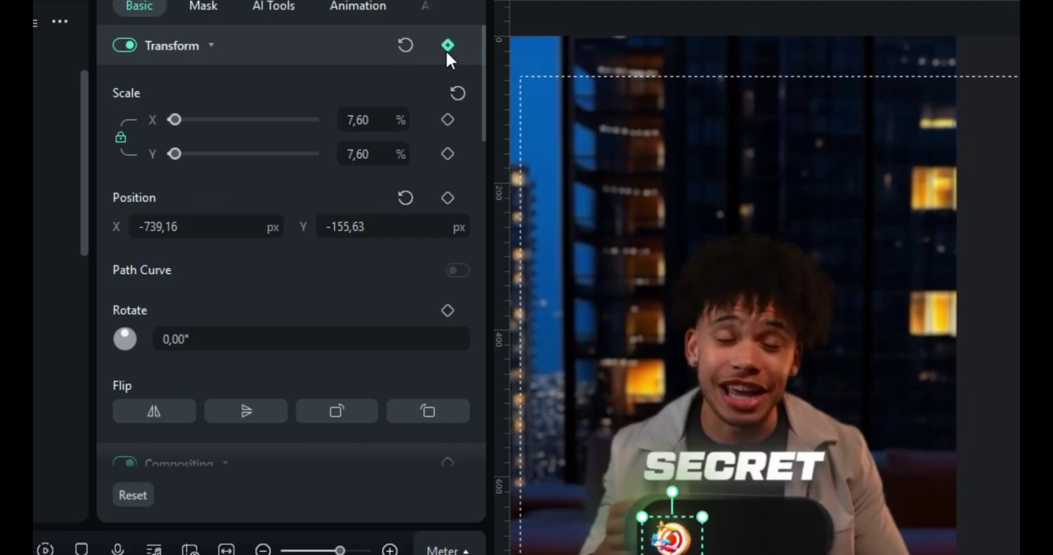
pyautogui.click(448, 45)
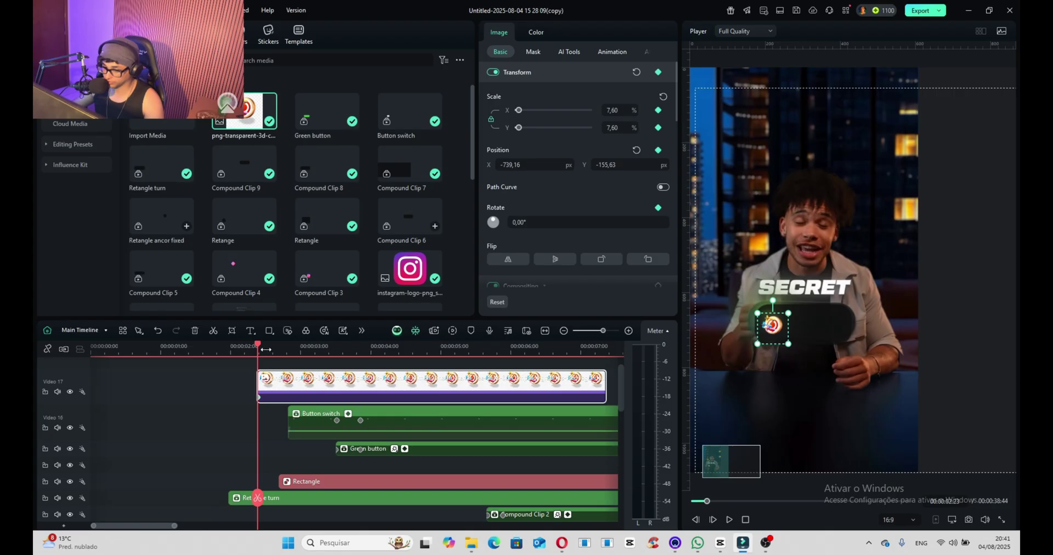
pyautogui.moveTo(266, 349); pyautogui.dragTo(269, 349)
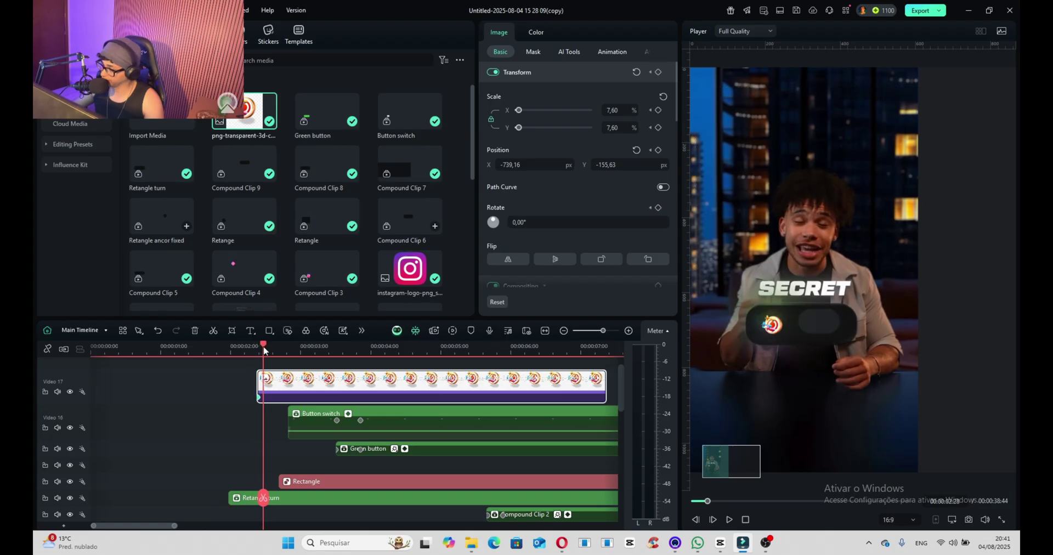
pyautogui.moveTo(778, 328); pyautogui.dragTo(788, 351)
# Give all of the target's keyframes ease in and ease out curves
pyautogui.rightClick(277, 399)
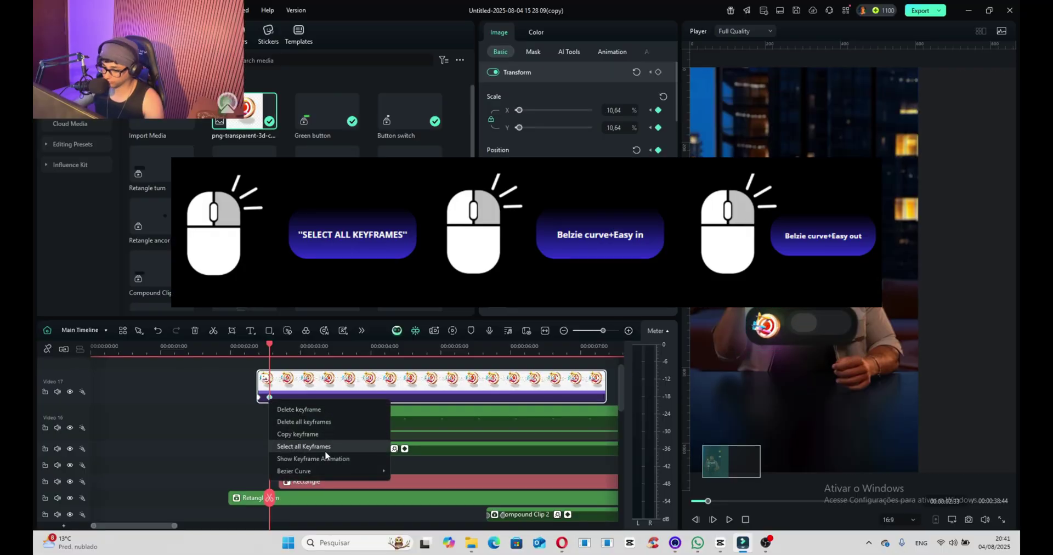
pyautogui.click(325, 449)
pyautogui.rightClick(270, 398)
pyautogui.click(413, 504)
pyautogui.rightClick(269, 479)
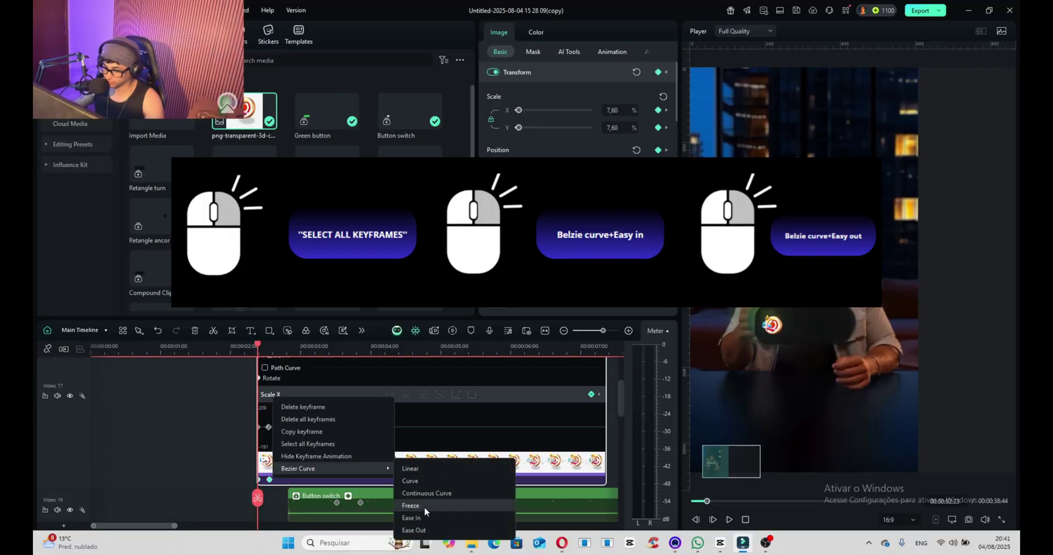
pyautogui.click(466, 529)
pyautogui.scroll(1, 307, 465)
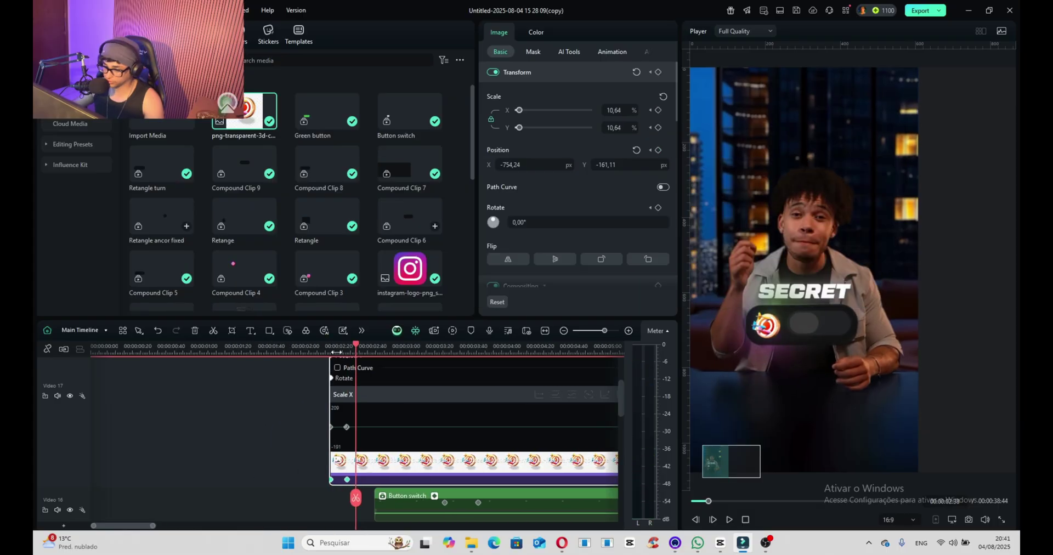
# Hide the icon image clip's keyframe animation lanes on the timeline
pyautogui.rightClick(363, 467)
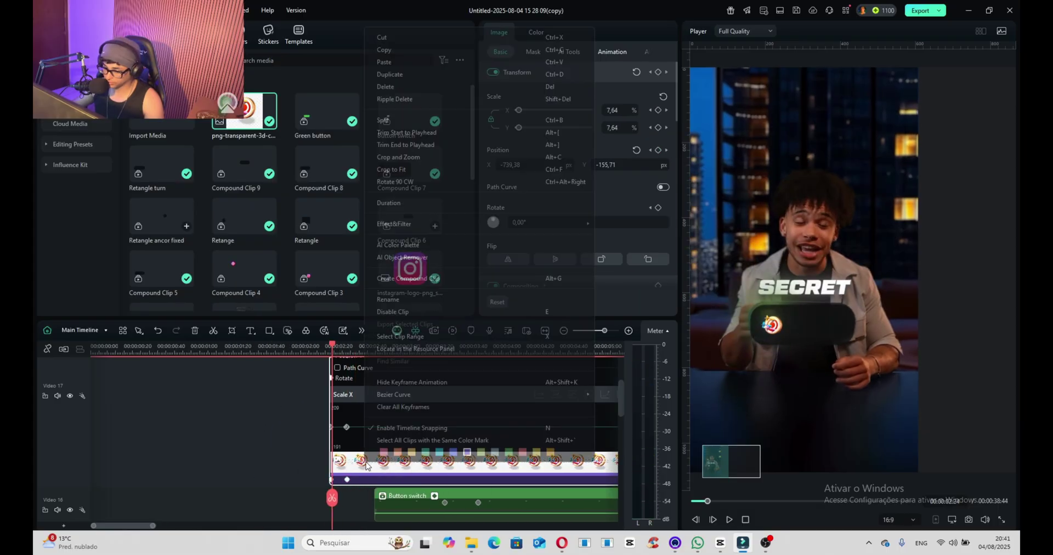
pyautogui.click(415, 396)
pyautogui.scroll(3, 340, 421)
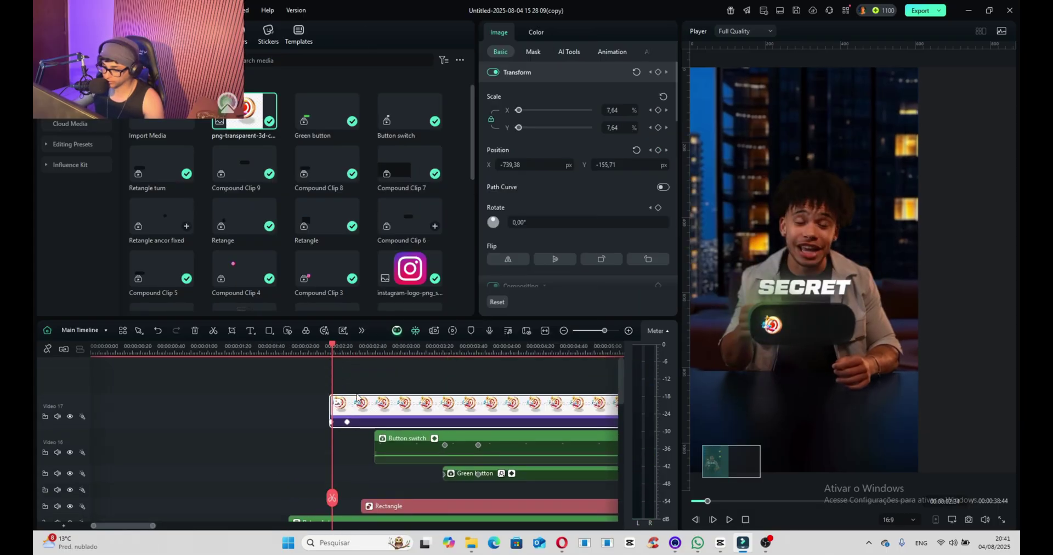
pyautogui.rightClick(356, 400)
# Nest the icon image as a compound clip named ICON
pyautogui.click(420, 272)
pyautogui.write('IC')
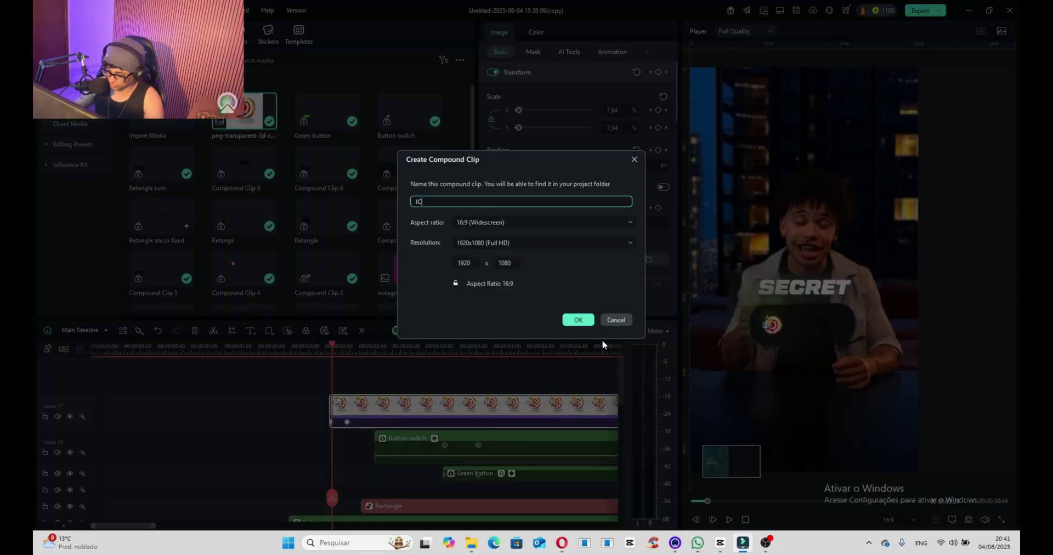
pyautogui.write('ON')
pyautogui.press('Return')
# Apply the Pixelate Store effect to ICON with square size 7
pyautogui.click(208, 33)
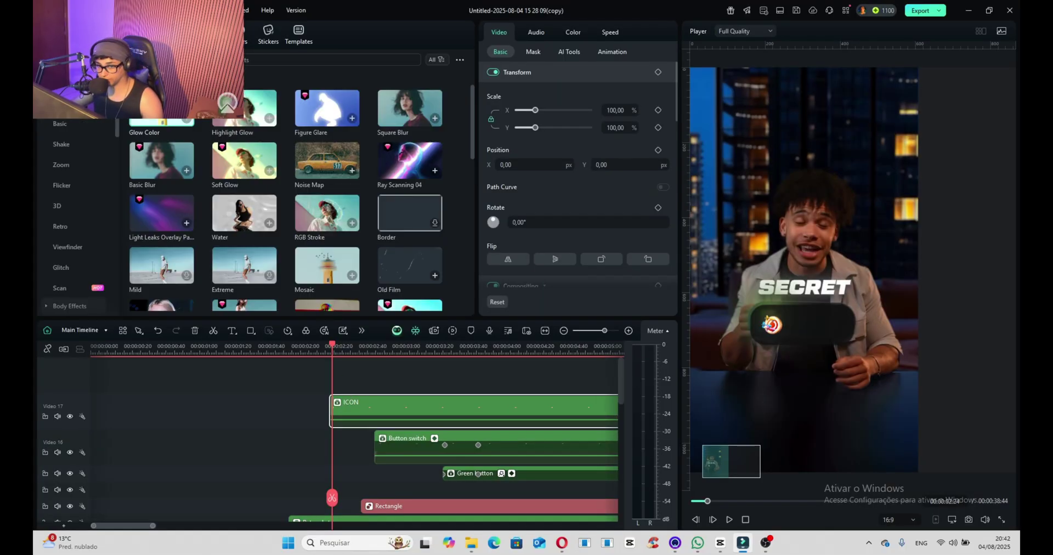
pyautogui.moveTo(329, 111); pyautogui.dragTo(364, 373)
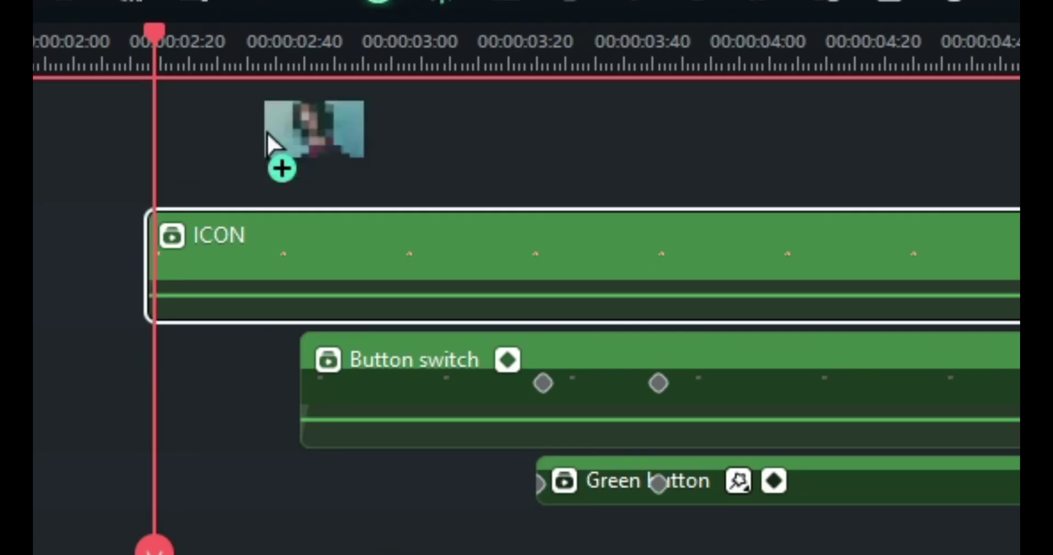
pyautogui.moveTo(267, 133); pyautogui.dragTo(230, 276)
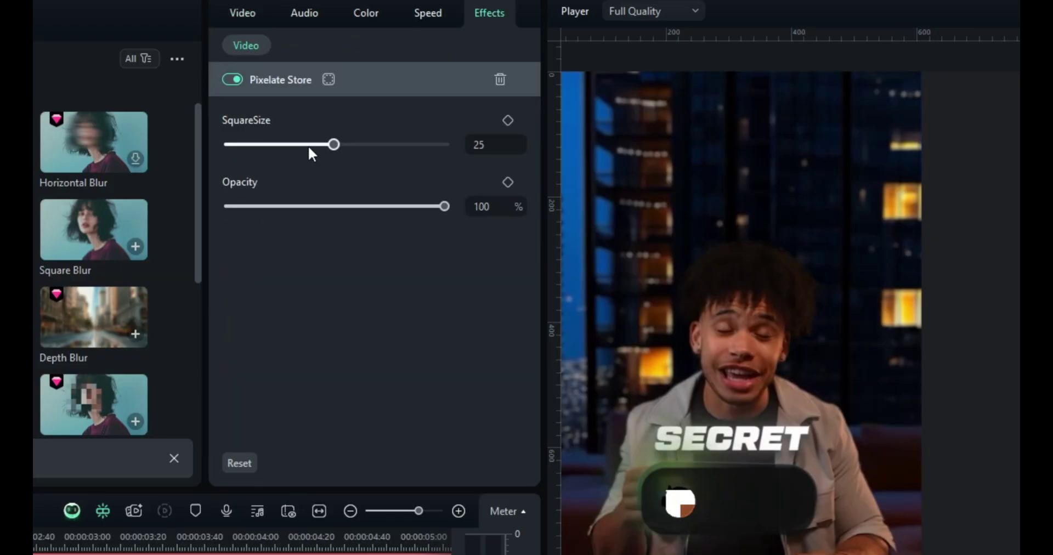
pyautogui.moveTo(308, 146); pyautogui.dragTo(255, 144)
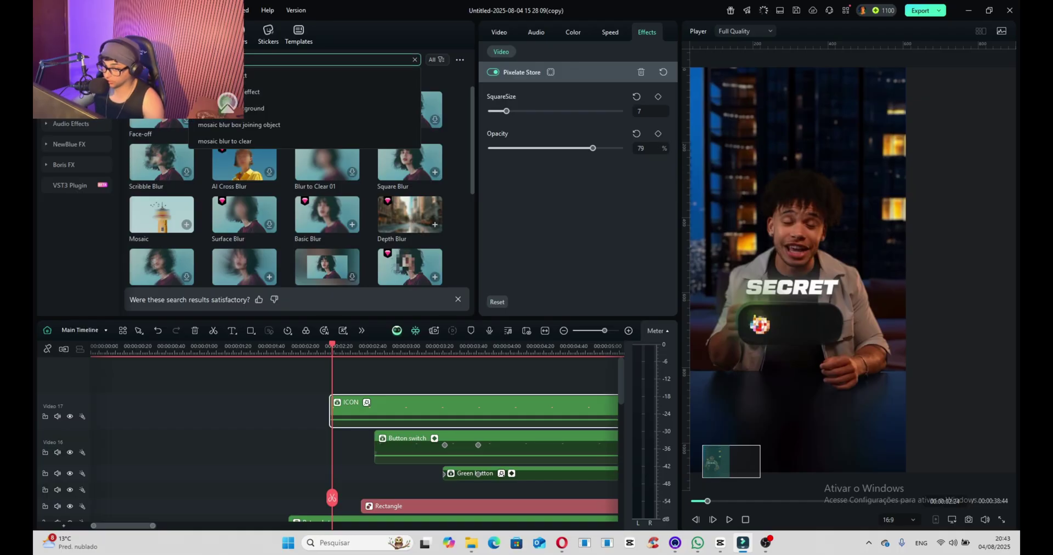
pyautogui.press('Escape')
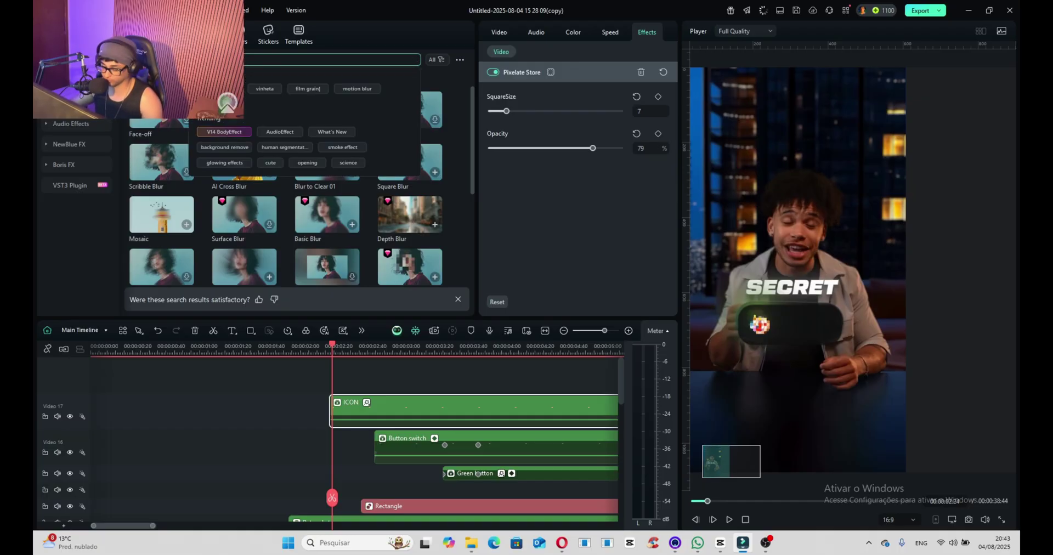
# Add Glow Color to ICON, raising green and lowering red glow intensity
pyautogui.click(71, 104)
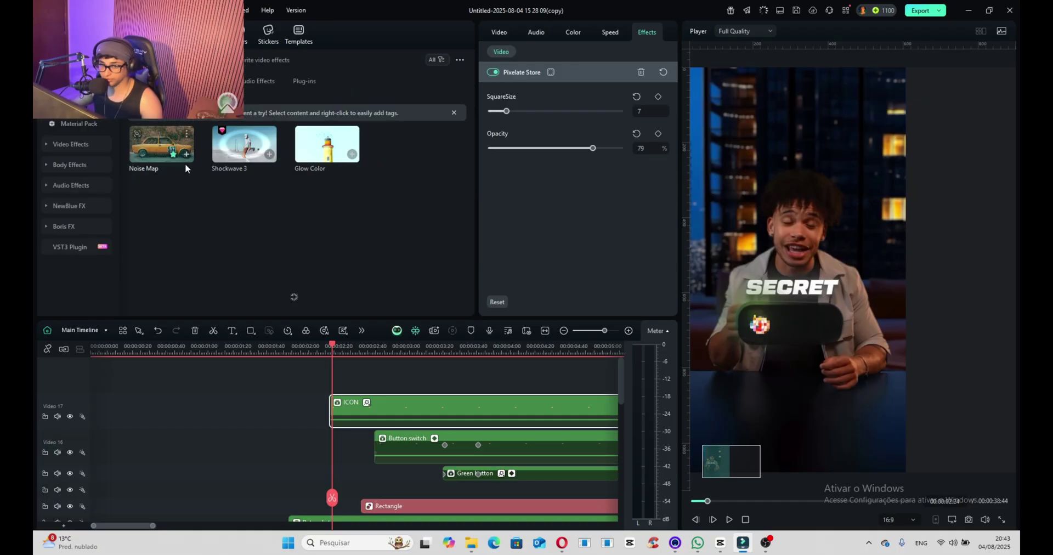
pyautogui.moveTo(327, 144); pyautogui.dragTo(381, 415)
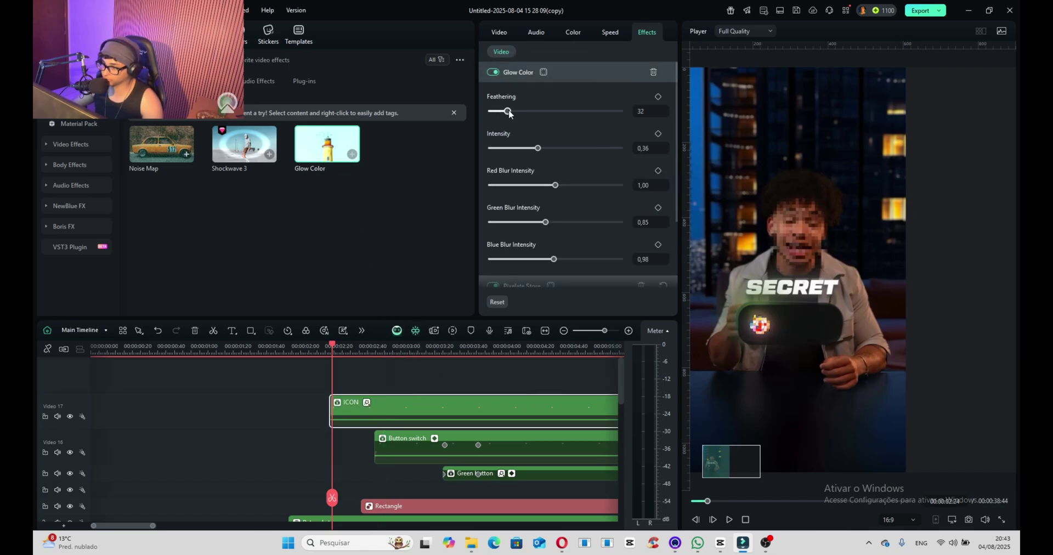
pyautogui.moveTo(545, 221); pyautogui.dragTo(589, 225)
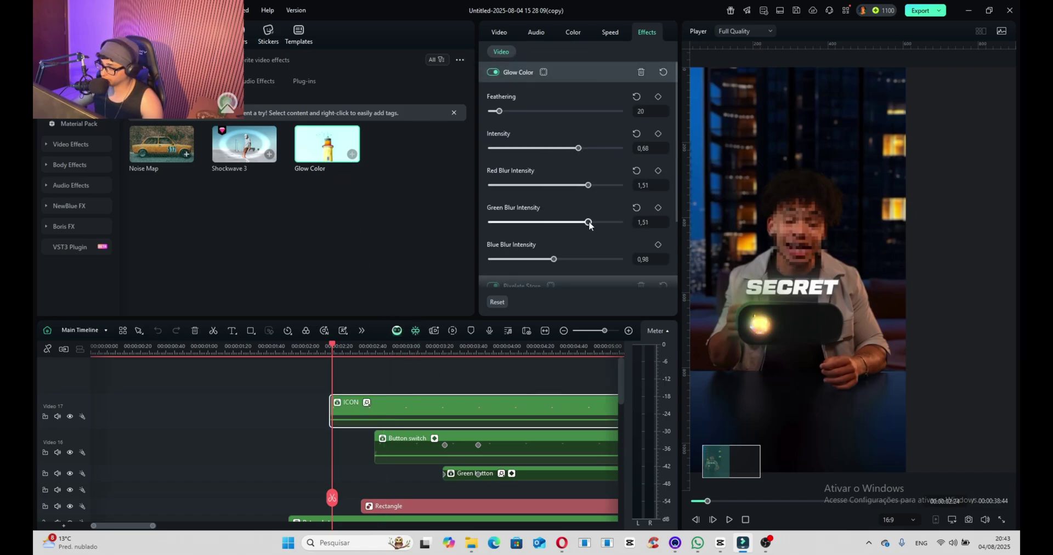
pyautogui.moveTo(588, 185); pyautogui.dragTo(546, 185)
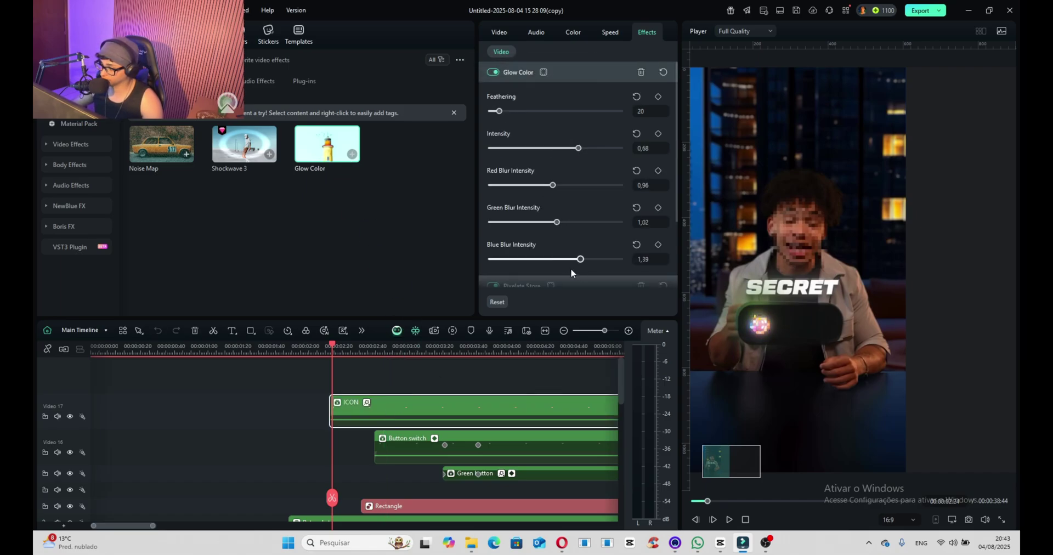
pyautogui.moveTo(312, 354)
pyautogui.mouseDown()
pyautogui.moveTo(357, 354)
pyautogui.moveTo(330, 354)
pyautogui.mouseUp()
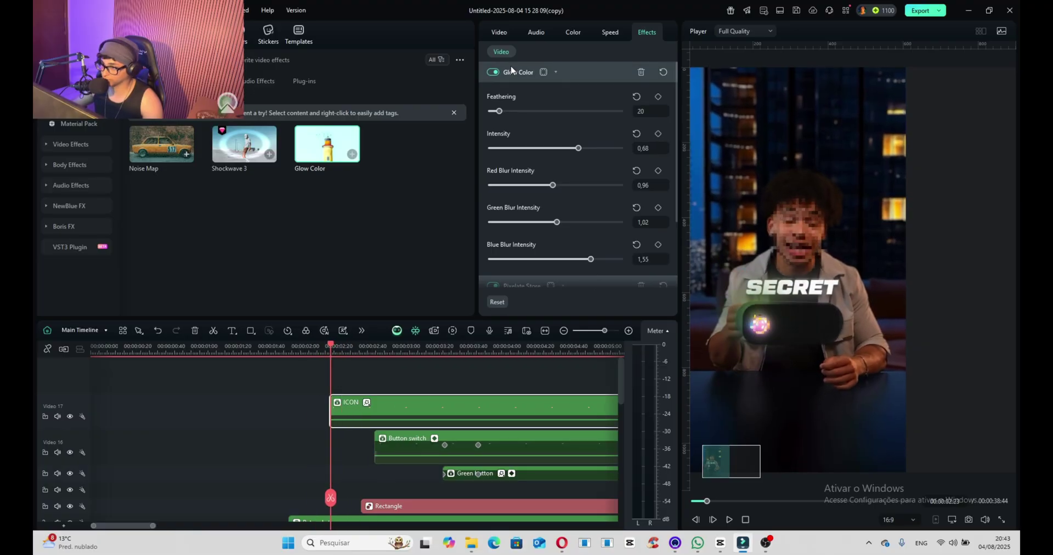
pyautogui.click(500, 33)
# Keyframe ICON's opacity from 0 up to 100 a few frames later
pyautogui.scroll(-3, 546, 216)
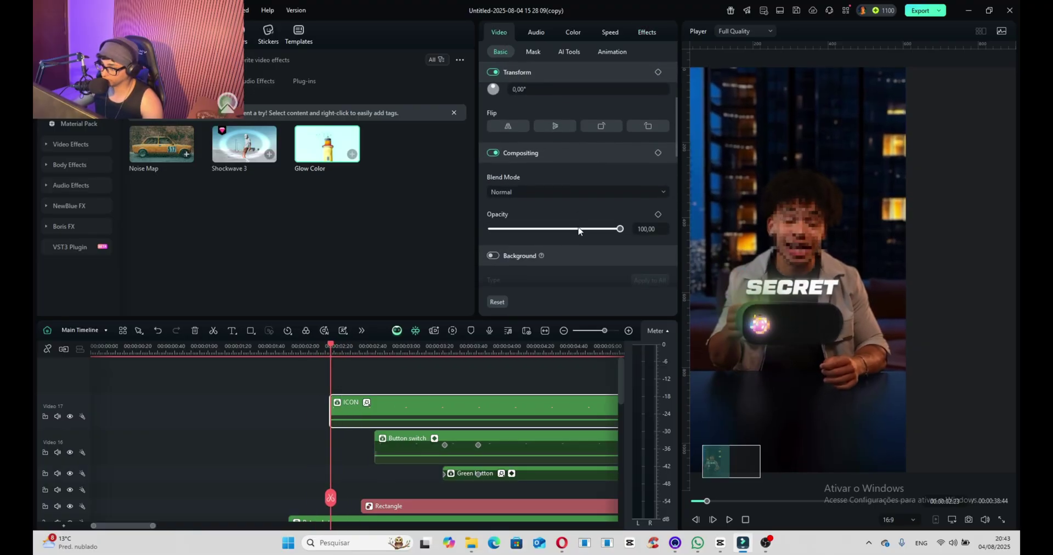
pyautogui.moveTo(622, 228); pyautogui.dragTo(489, 229)
pyautogui.click(658, 215)
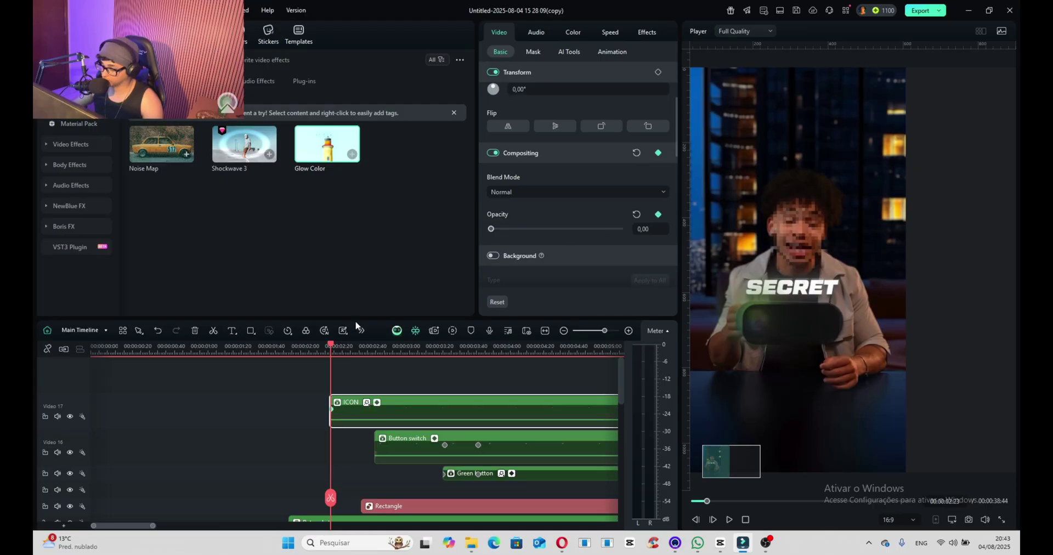
pyautogui.moveTo(330, 349); pyautogui.dragTo(335, 349)
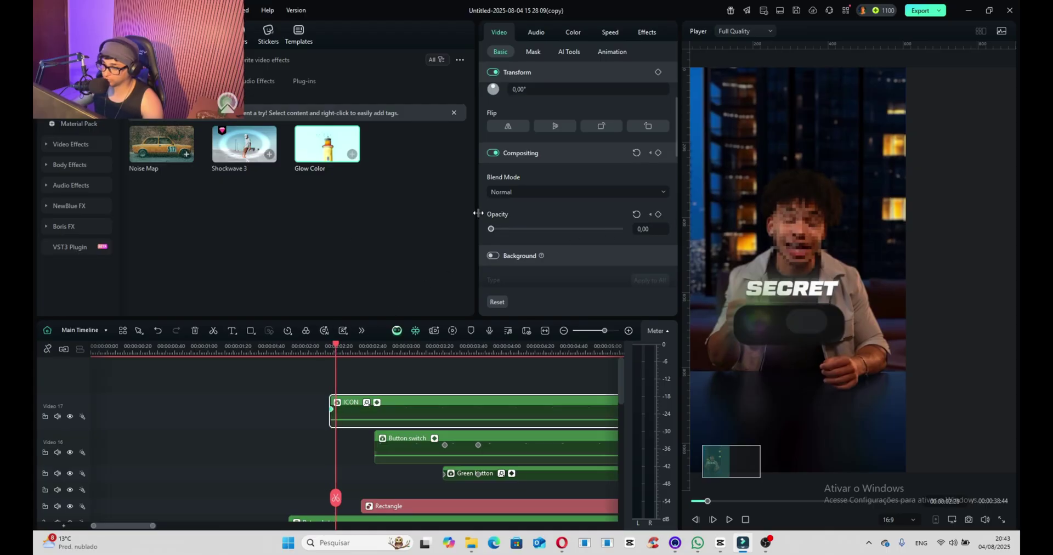
pyautogui.moveTo(511, 228); pyautogui.dragTo(620, 229)
pyautogui.scroll(-5, 554, 363)
# Nest the Rectangle as Compound Clip 10 and keyframe its opacity at 0
pyautogui.click(245, 425)
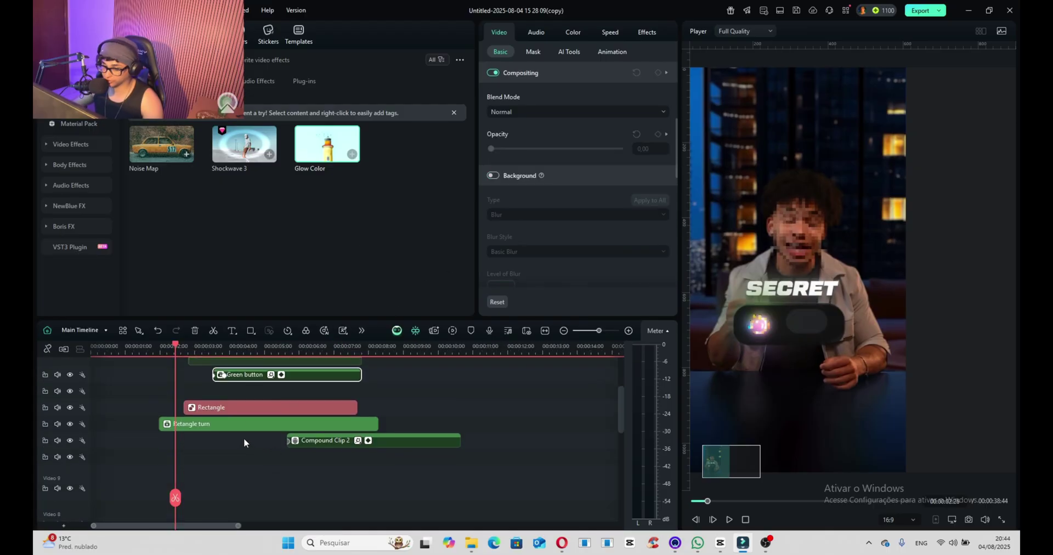
pyautogui.click(364, 408)
pyautogui.scroll(-2, 555, 215)
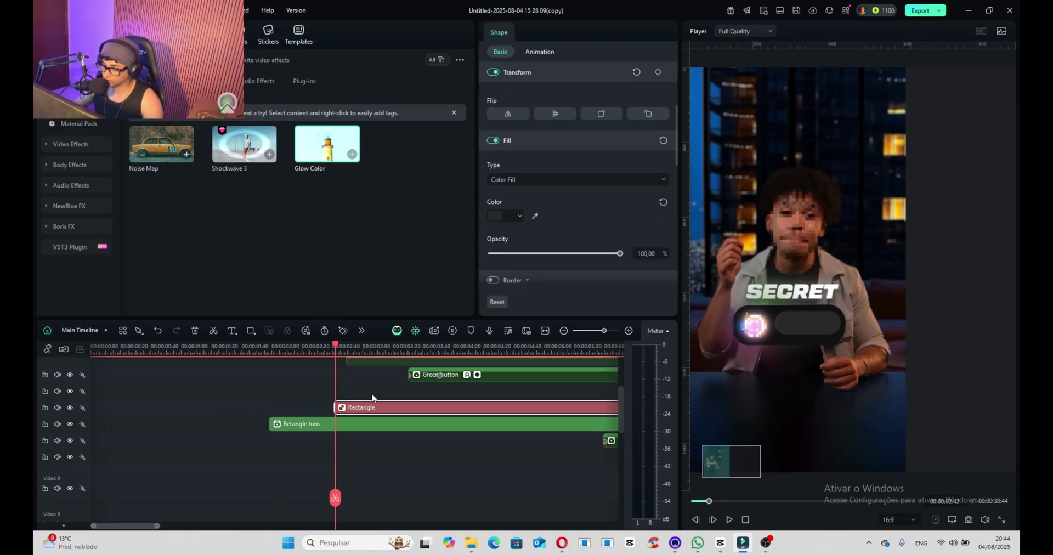
pyautogui.rightClick(422, 406)
pyautogui.click(444, 308)
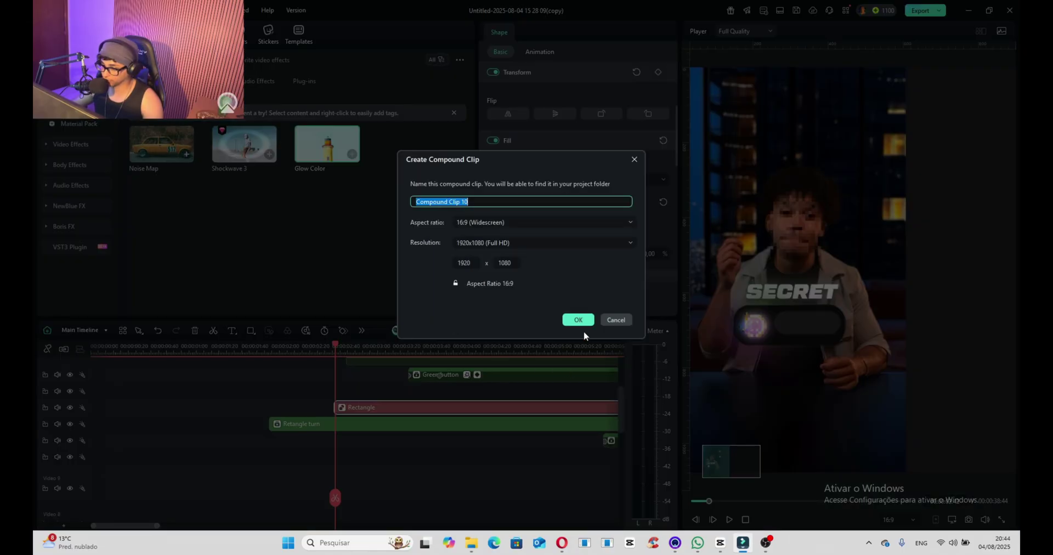
pyautogui.click(579, 320)
pyautogui.moveTo(556, 178); pyautogui.dragTo(466, 175)
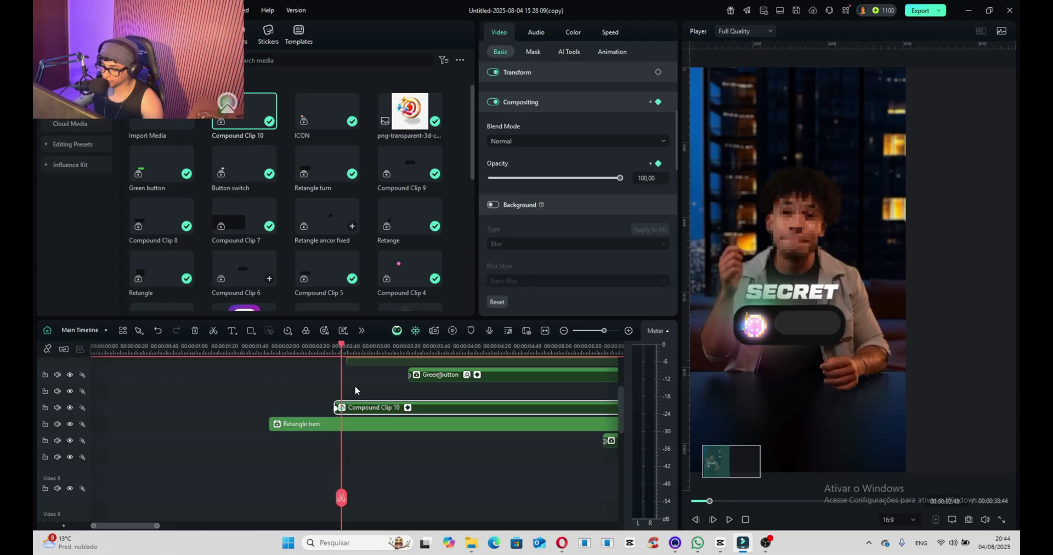
# Keyframe Button switch opacity from 0 to 100 around 02:51 and check the fade-in
pyautogui.scroll(2, 354, 386)
pyautogui.click(357, 409)
pyautogui.click(349, 346)
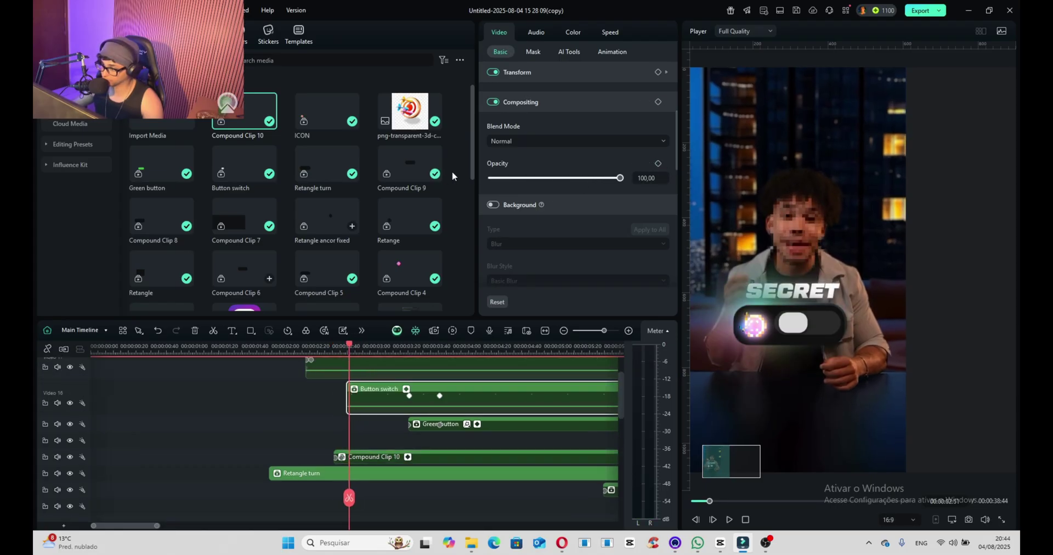
pyautogui.moveTo(619, 178); pyautogui.dragTo(466, 177)
pyautogui.press('Right')
pyautogui.press('Right')
pyautogui.press('Right')
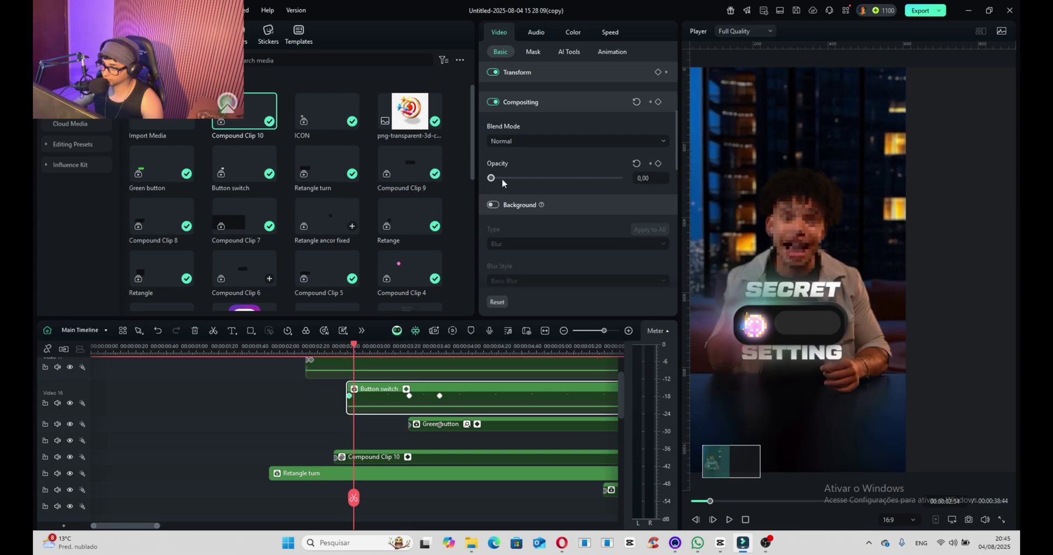
pyautogui.doubleClick(502, 180)
pyautogui.moveTo(354, 381); pyautogui.dragTo(290, 388)
pyautogui.scroll(-5, 344, 482)
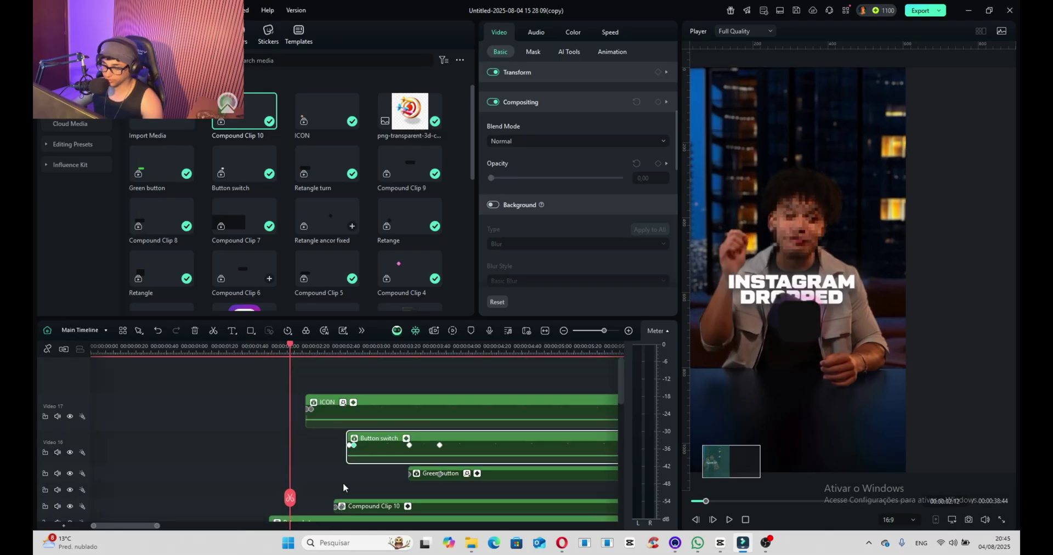
# Combine ICON, Button switch and Green button into a compound clip named 'Button section'
pyautogui.moveTo(392, 370); pyautogui.dragTo(275, 463)
pyautogui.rightClick(249, 498)
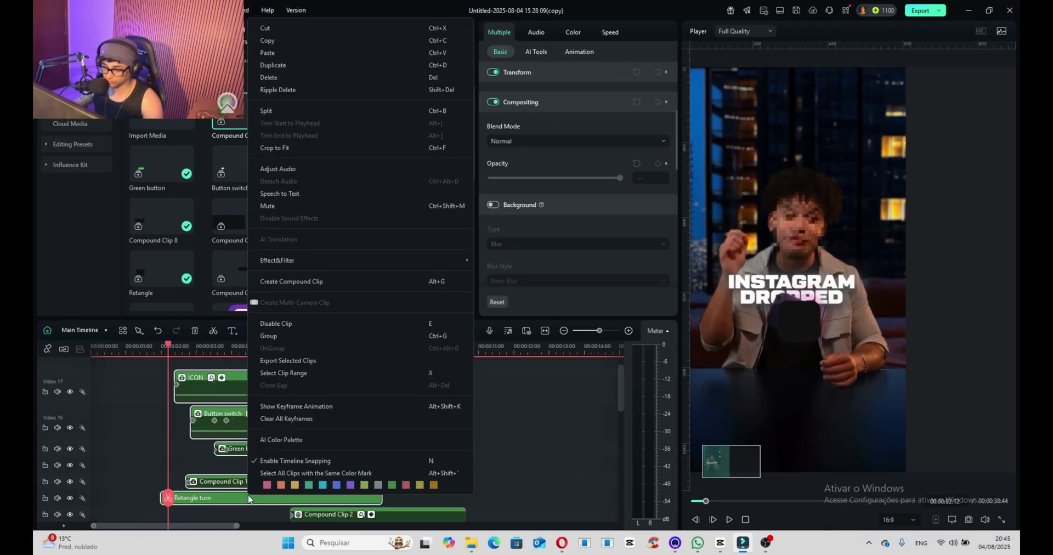
pyautogui.click(308, 282)
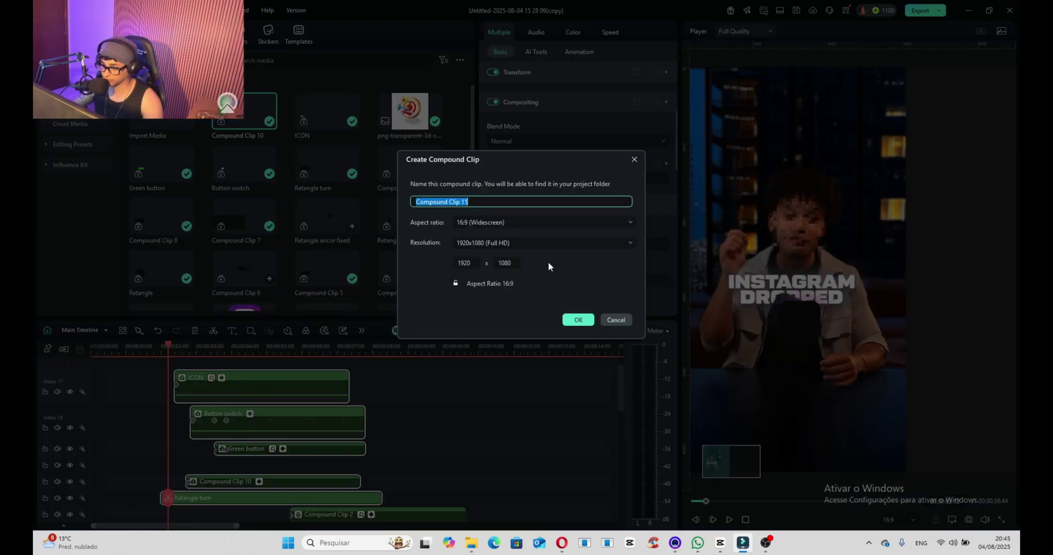
pyautogui.write('Button section')
pyautogui.click(578, 319)
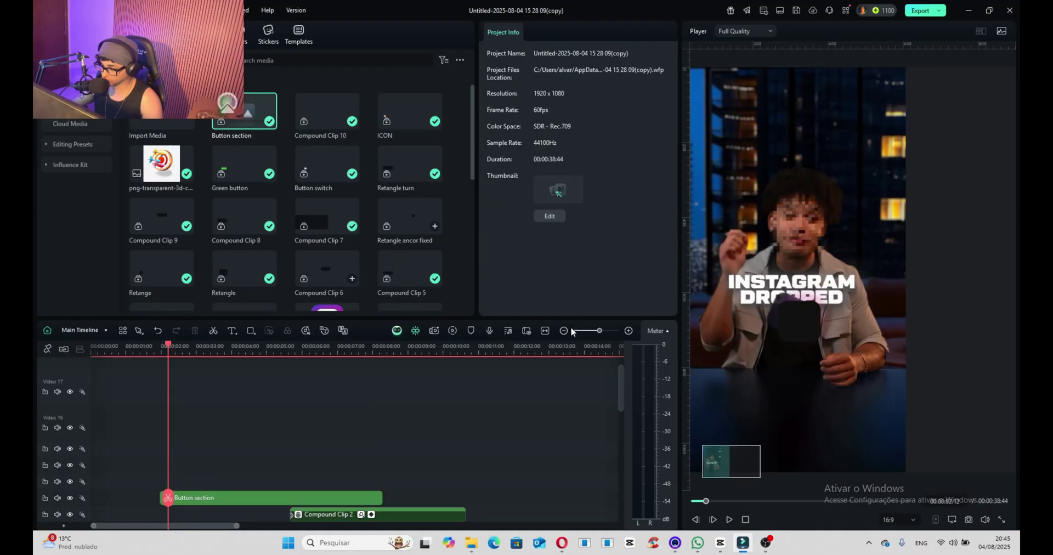
# Keyframe Button section from 02:54 to 03:03, scaling to 126.62% and moving it into place
pyautogui.rightClick(186, 497)
pyautogui.scroll(-3, 213, 484)
pyautogui.moveTo(167, 498); pyautogui.dragTo(163, 499)
pyautogui.press('space')
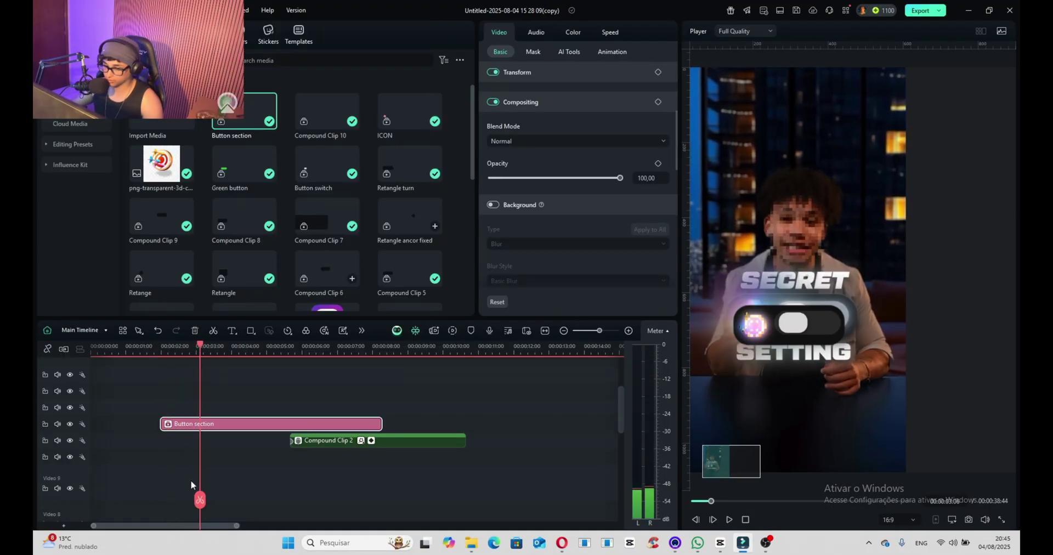
pyautogui.moveTo(198, 501); pyautogui.dragTo(191, 502)
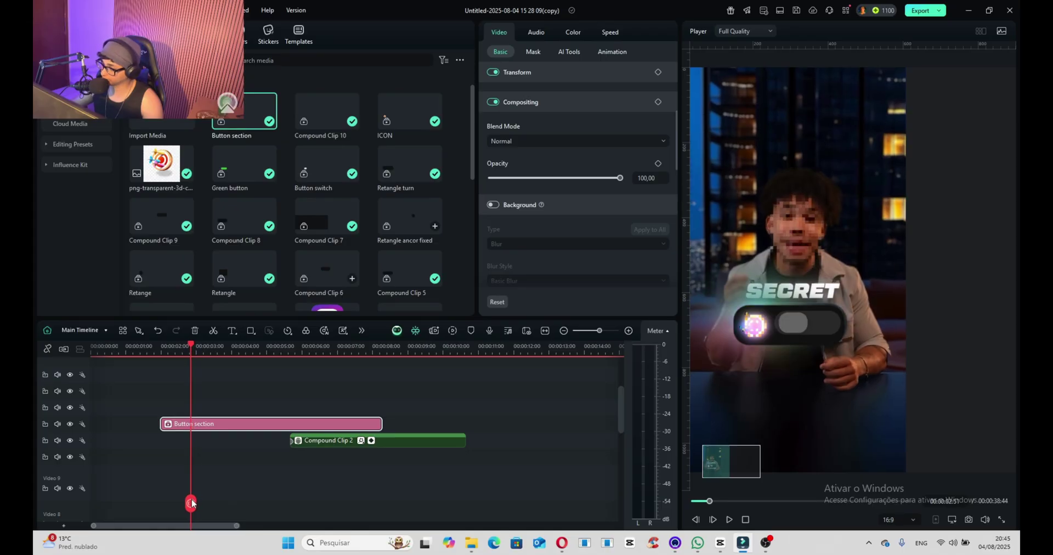
pyautogui.click(658, 73)
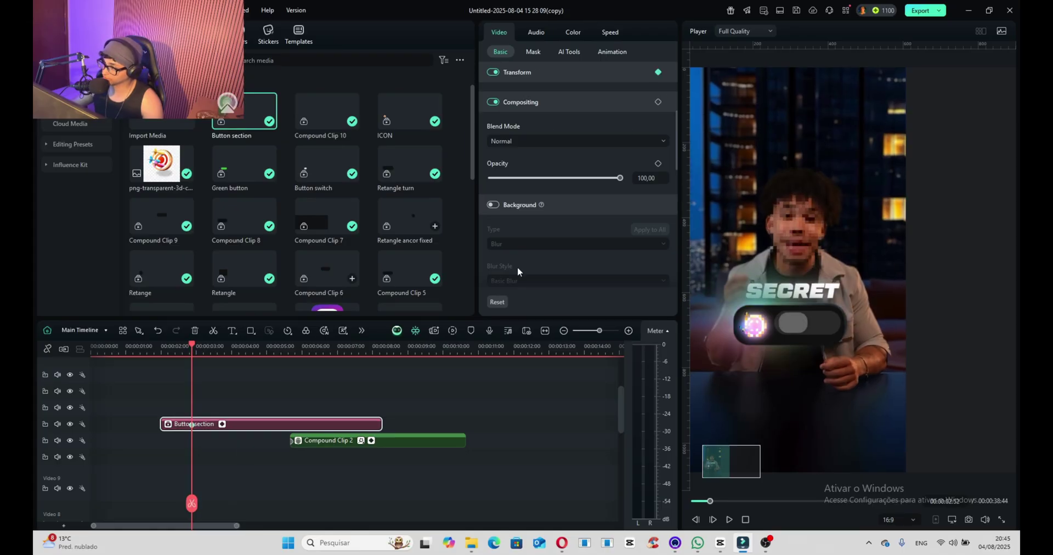
pyautogui.moveTo(193, 500); pyautogui.dragTo(201, 506)
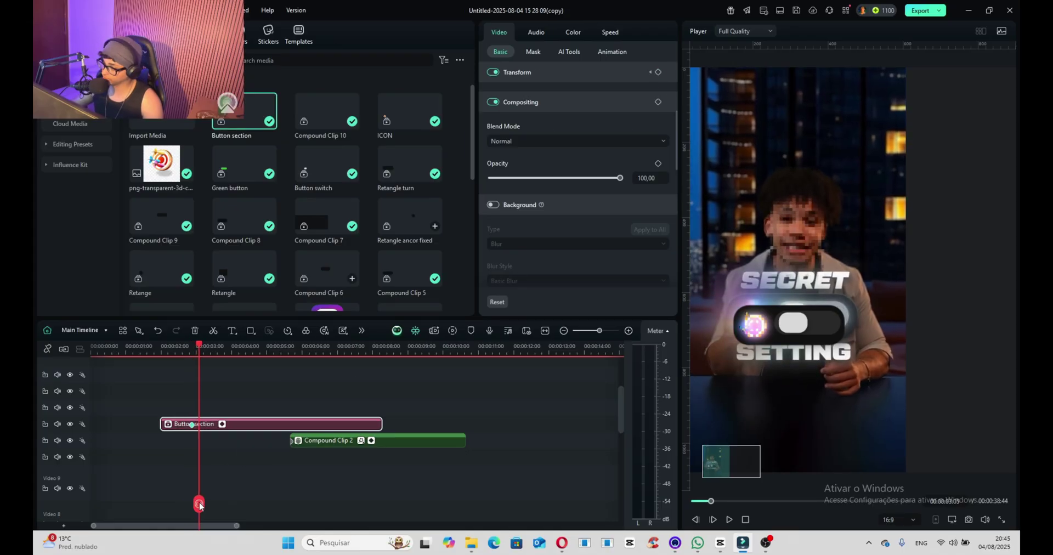
pyautogui.click(548, 72)
pyautogui.moveTo(531, 110); pyautogui.dragTo(540, 114)
pyautogui.moveTo(695, 342); pyautogui.dragTo(749, 319)
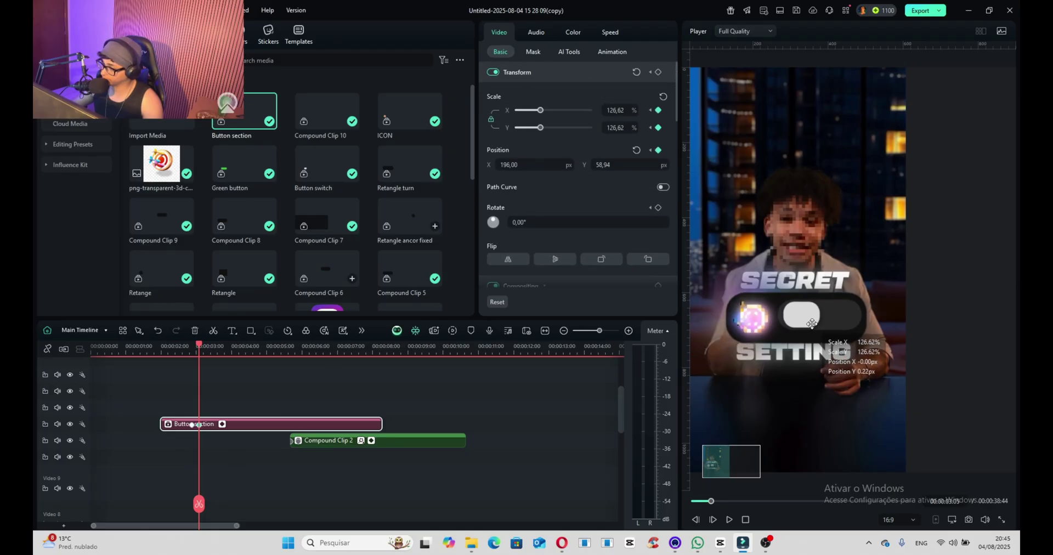
# Show Button section's keyframe animation lanes on the timeline
pyautogui.scroll(2, 357, 431)
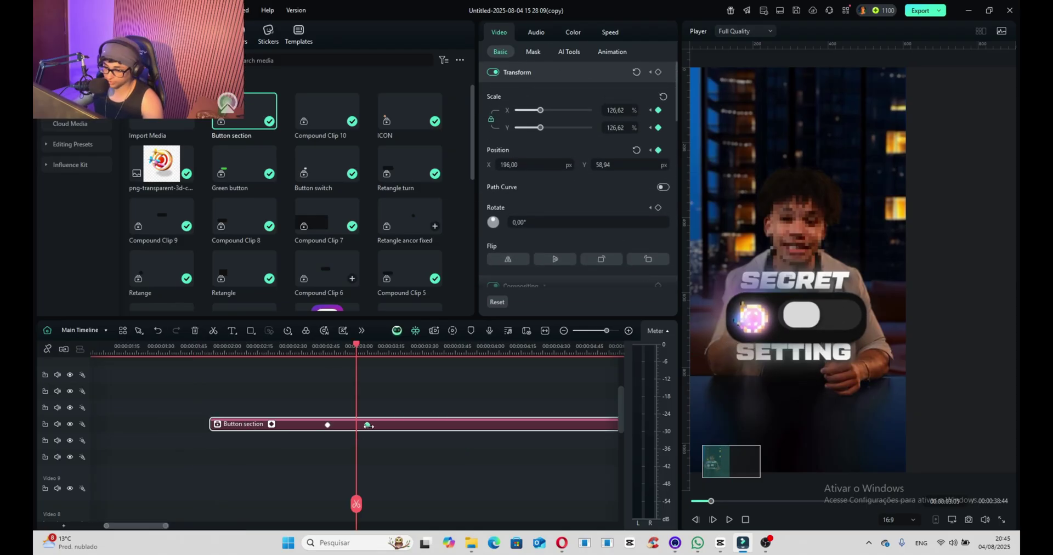
pyautogui.click(401, 425)
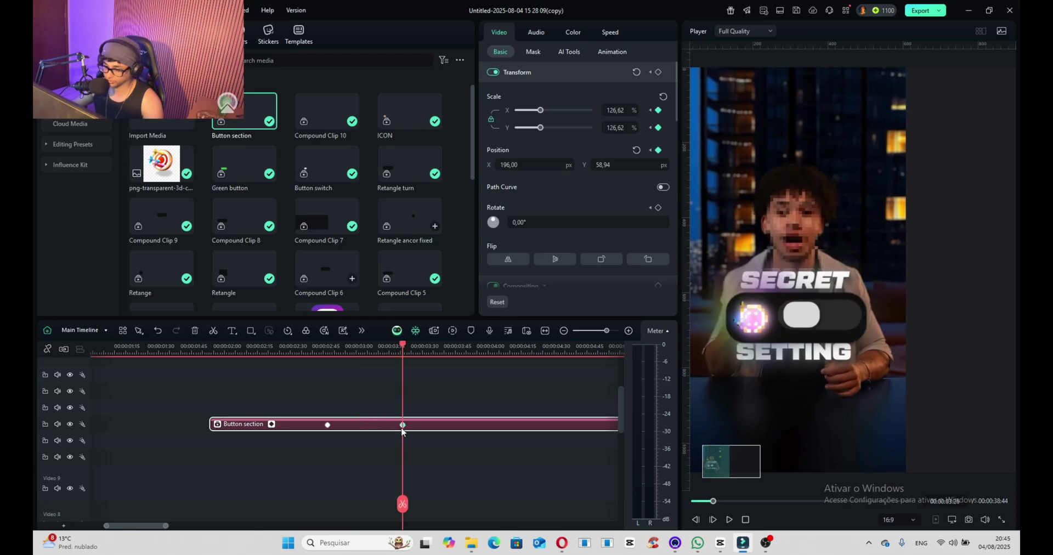
pyautogui.click(327, 425)
pyautogui.rightClick(403, 425)
pyautogui.click(501, 501)
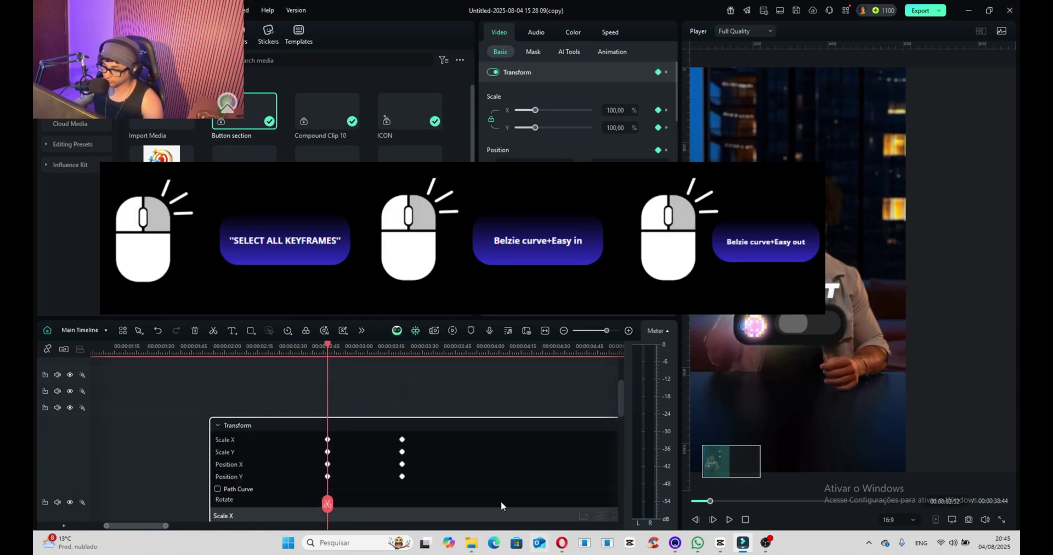
pyautogui.scroll(-3, 398, 479)
# Apply an ease out curve to the keyframes, pull the second keyframe earlier, and play back
pyautogui.rightClick(403, 482)
pyautogui.moveTo(457, 476)
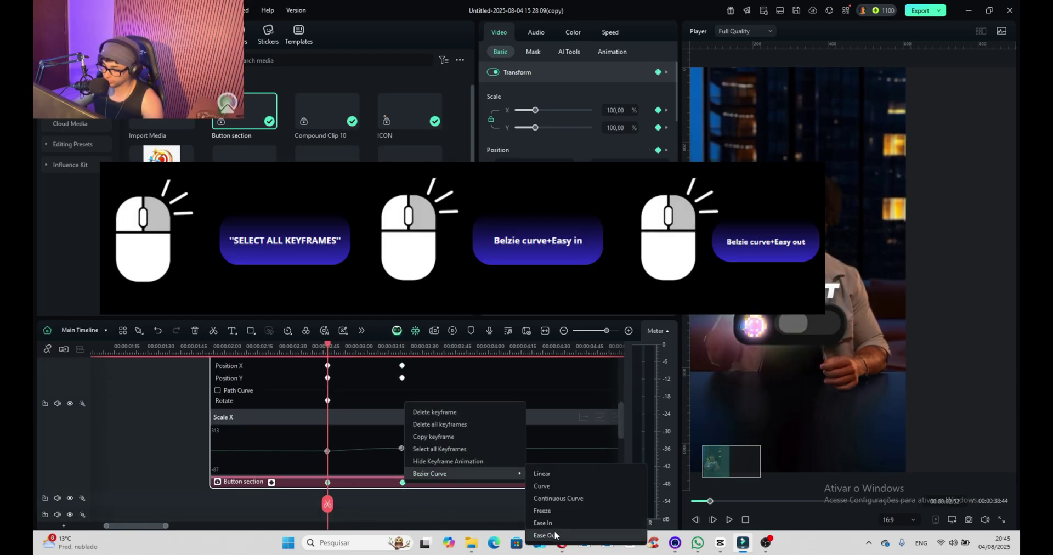
pyautogui.click(554, 534)
pyautogui.click(412, 485)
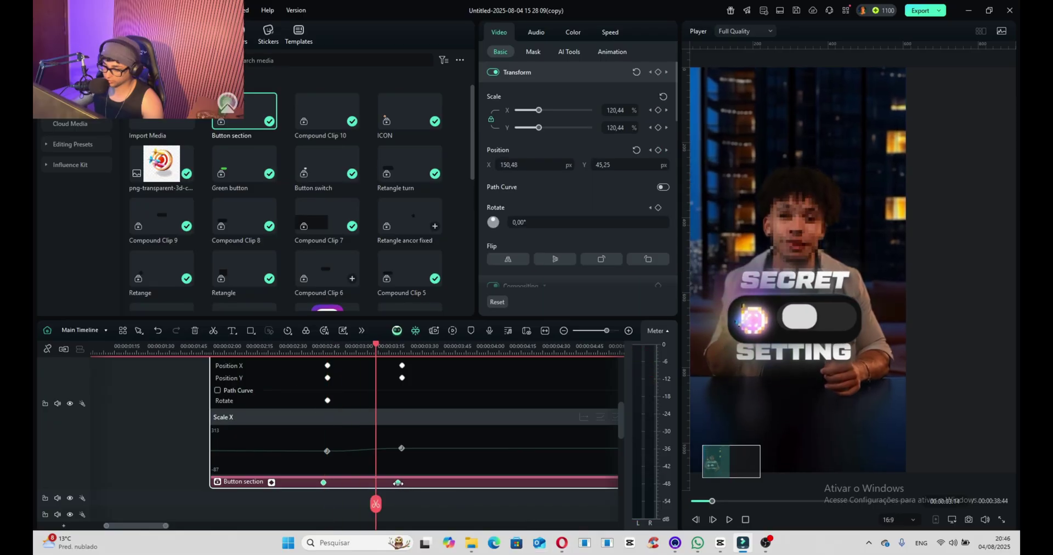
pyautogui.click(402, 483)
pyautogui.moveTo(382, 482); pyautogui.dragTo(373, 482)
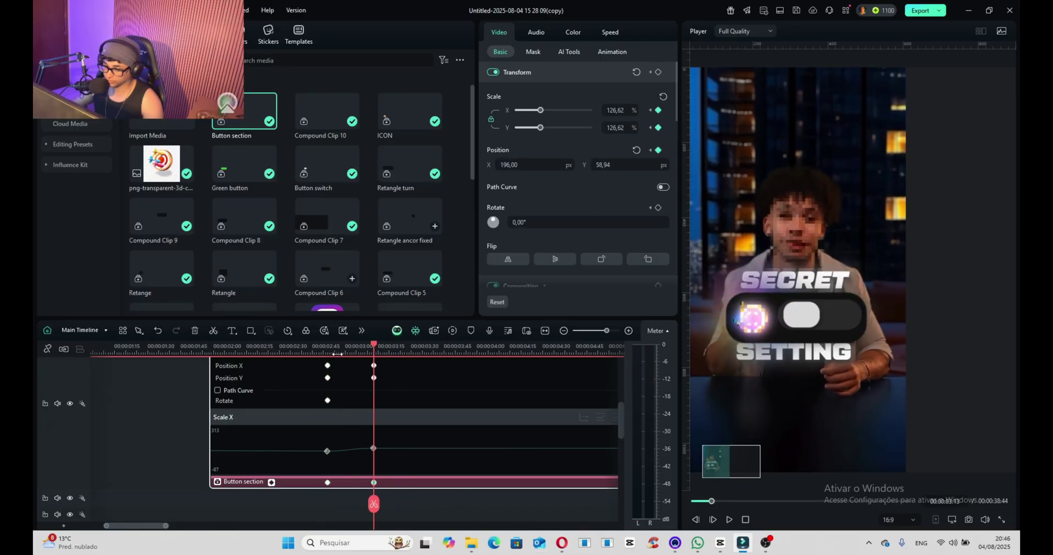
pyautogui.click(329, 349)
pyautogui.press('space')
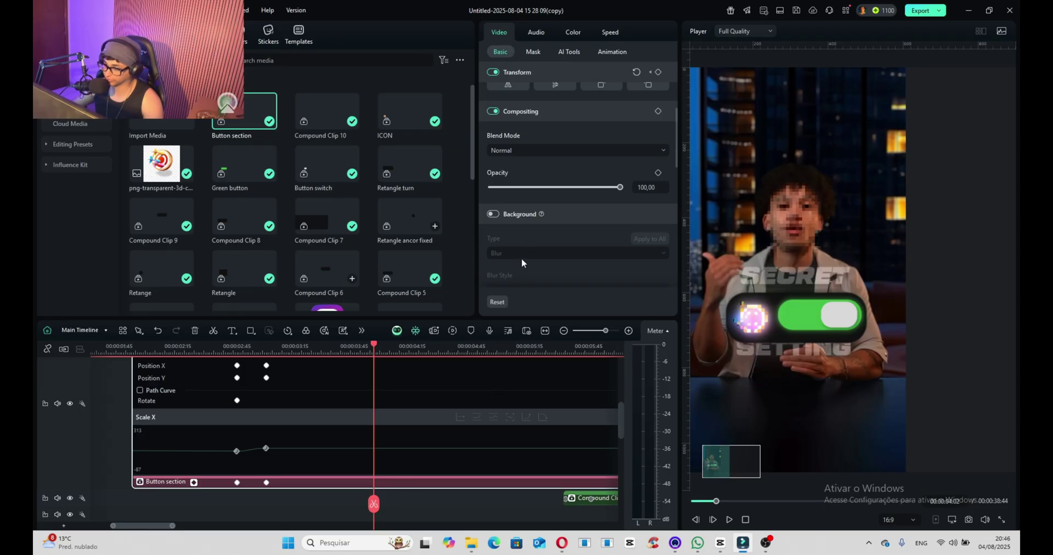
# Enable a black drop shadow on Button section with distance 2, blur 6 and 100% opacity
pyautogui.scroll(-4, 521, 261)
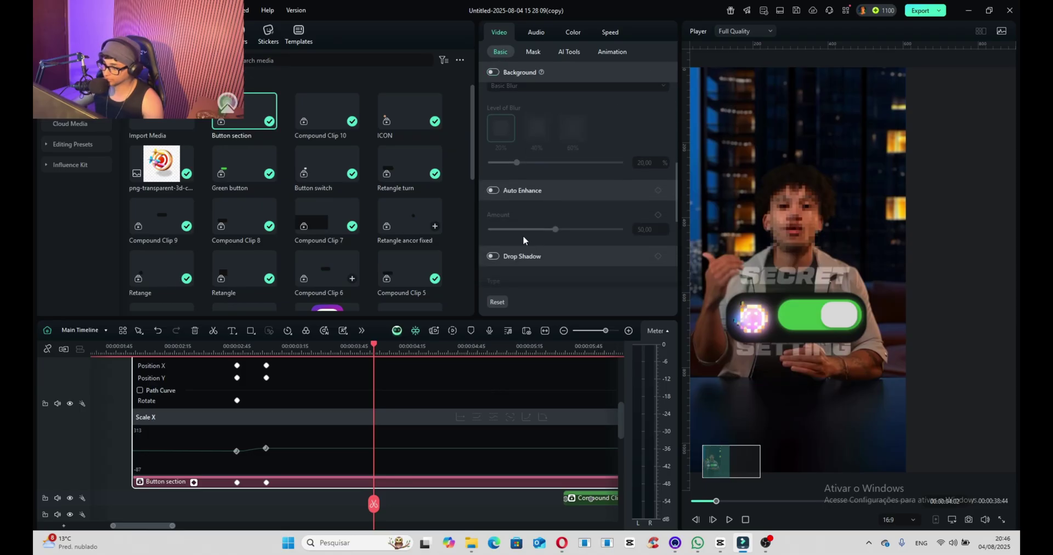
pyautogui.click(494, 234)
pyautogui.scroll(-5, 604, 161)
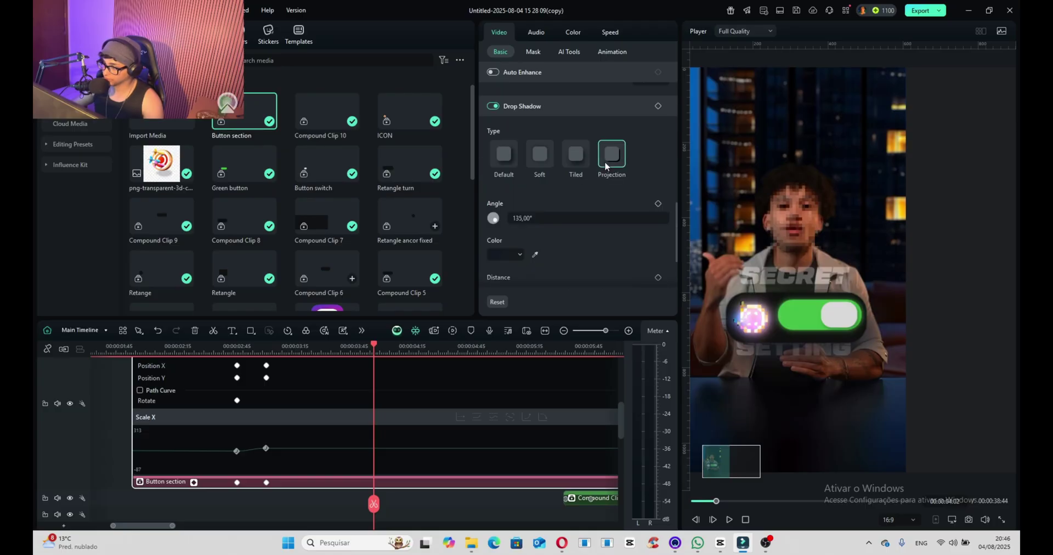
pyautogui.click(494, 159)
pyautogui.click(514, 247)
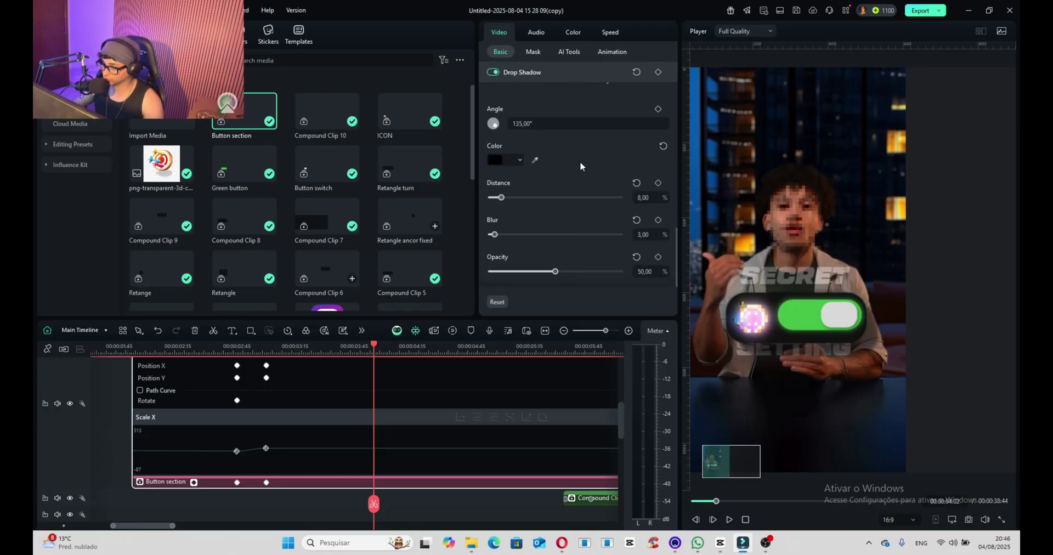
pyautogui.moveTo(501, 198); pyautogui.dragTo(496, 199)
pyautogui.moveTo(555, 272); pyautogui.dragTo(666, 271)
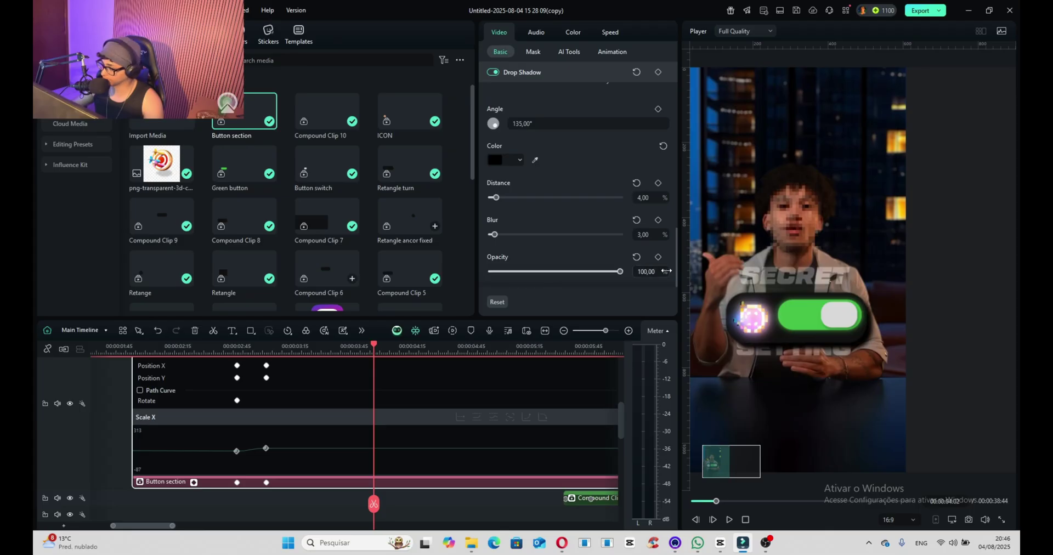
pyautogui.moveTo(496, 198); pyautogui.dragTo(494, 201)
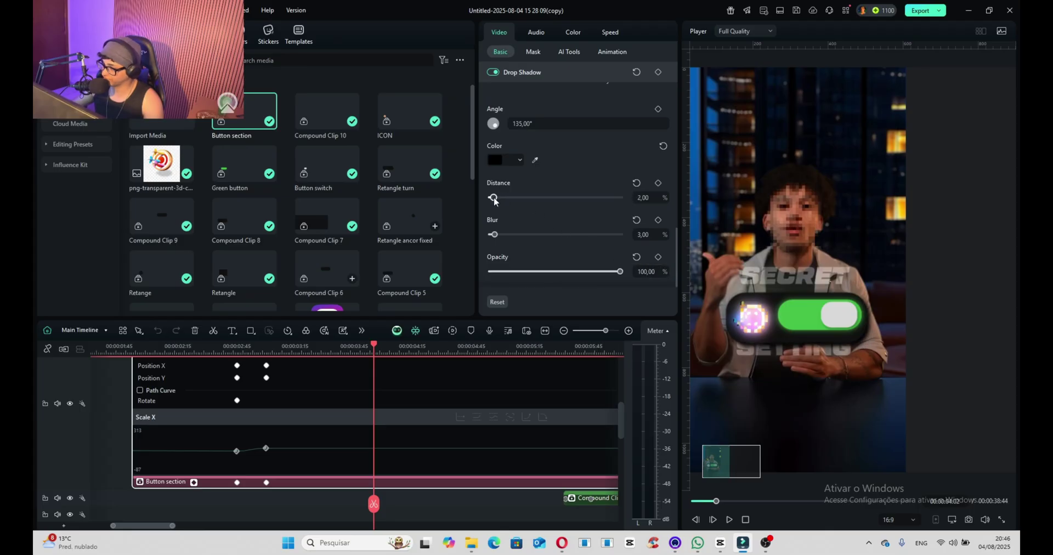
pyautogui.moveTo(493, 235); pyautogui.dragTo(499, 235)
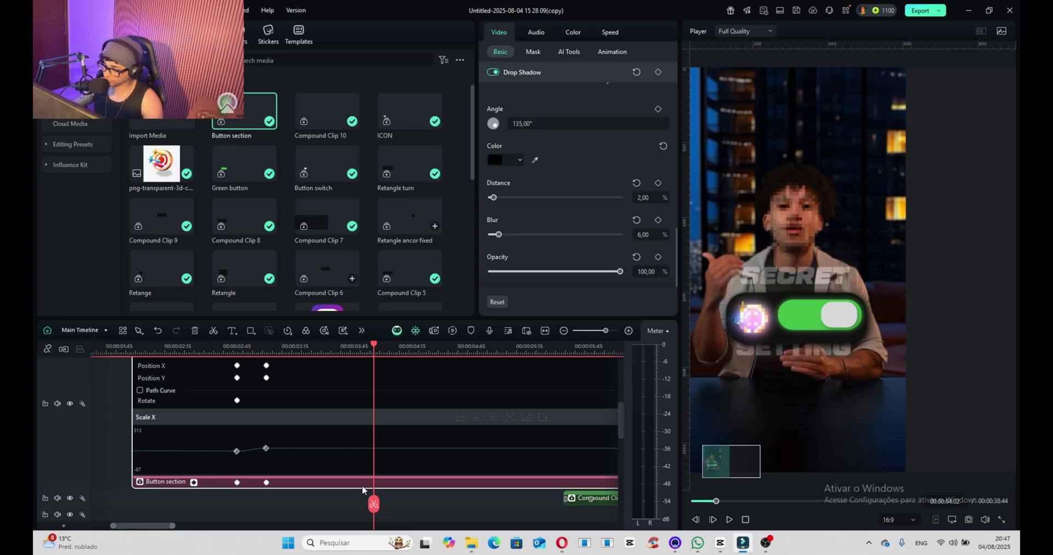
# Hide the keyframe lanes and paste a duplicate of the Button section clip
pyautogui.rightClick(360, 486)
pyautogui.click(447, 249)
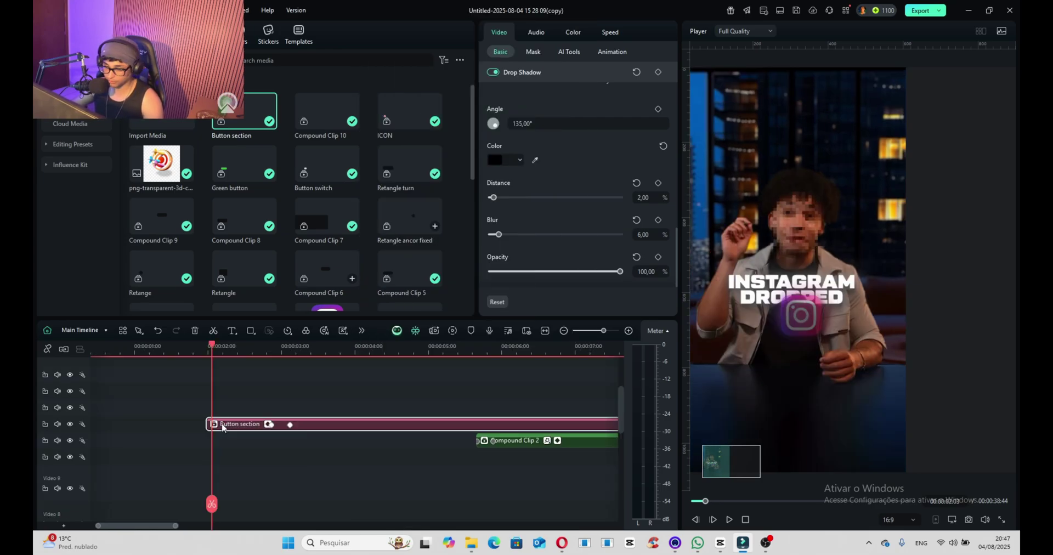
pyautogui.scroll(-3, 489, 441)
pyautogui.hotkey('ctrl', 'v')
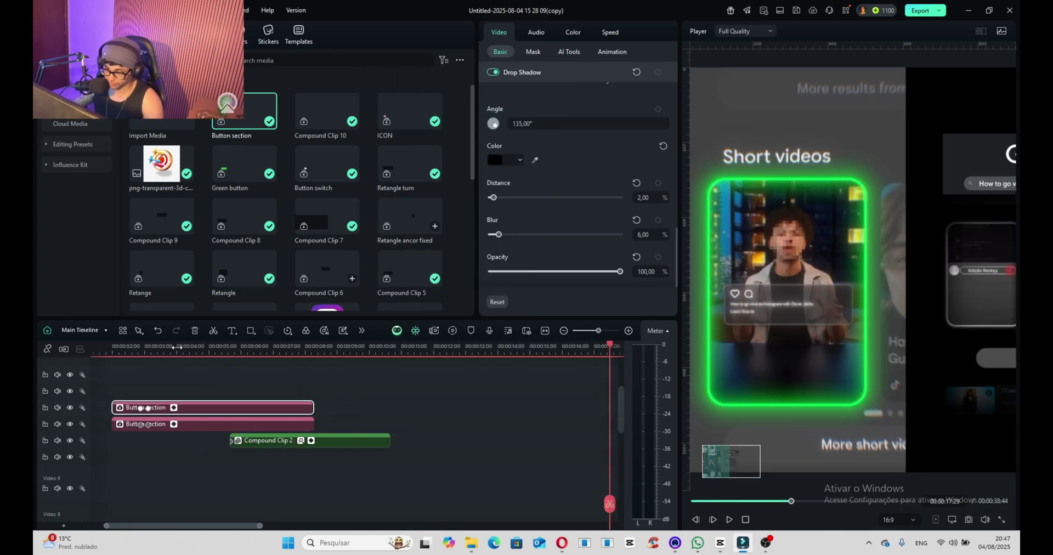
pyautogui.click(119, 359)
# Turn the lower Button section copy into a compound clip named 'White back'
pyautogui.click(167, 429)
pyautogui.rightClick(168, 429)
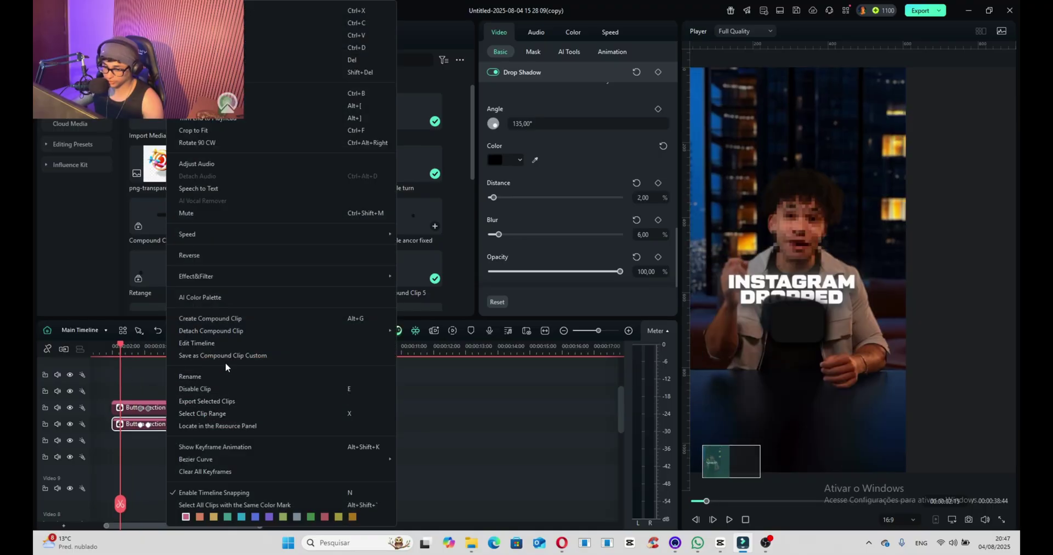
pyautogui.click(215, 318)
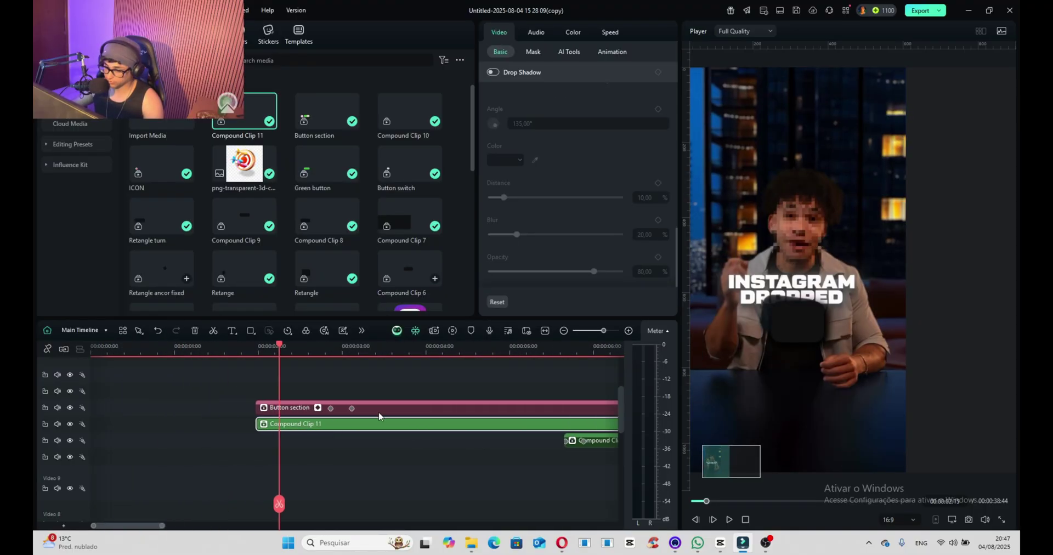
pyautogui.write('White back')
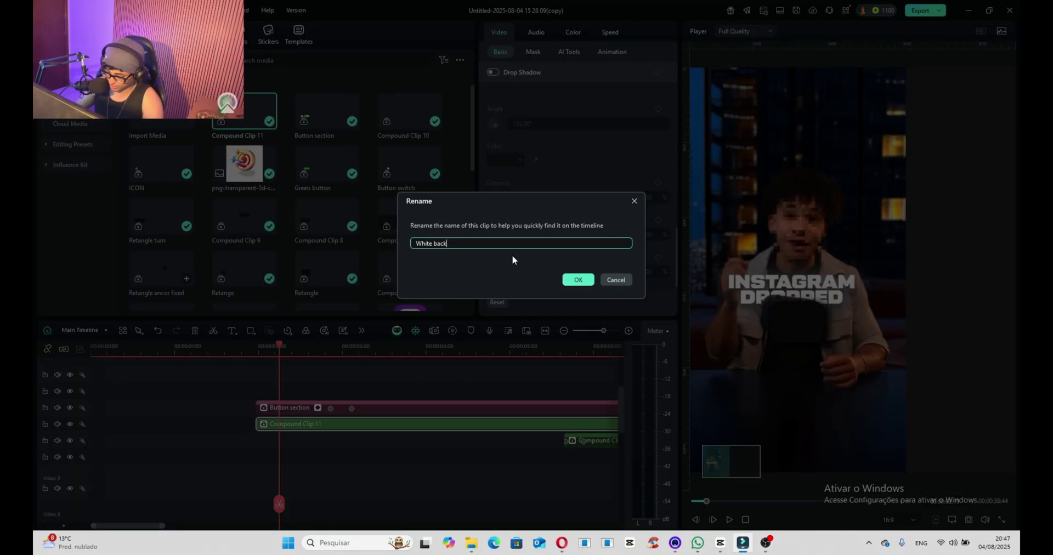
pyautogui.press('Return')
pyautogui.click(499, 51)
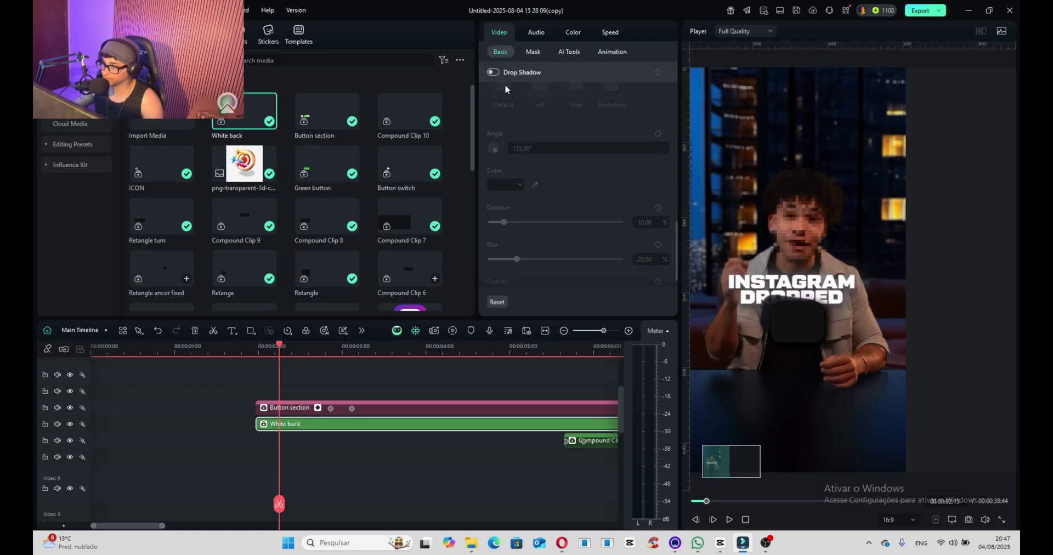
# Apply the Basic Blur video effect to the White back clip
pyautogui.click(206, 33)
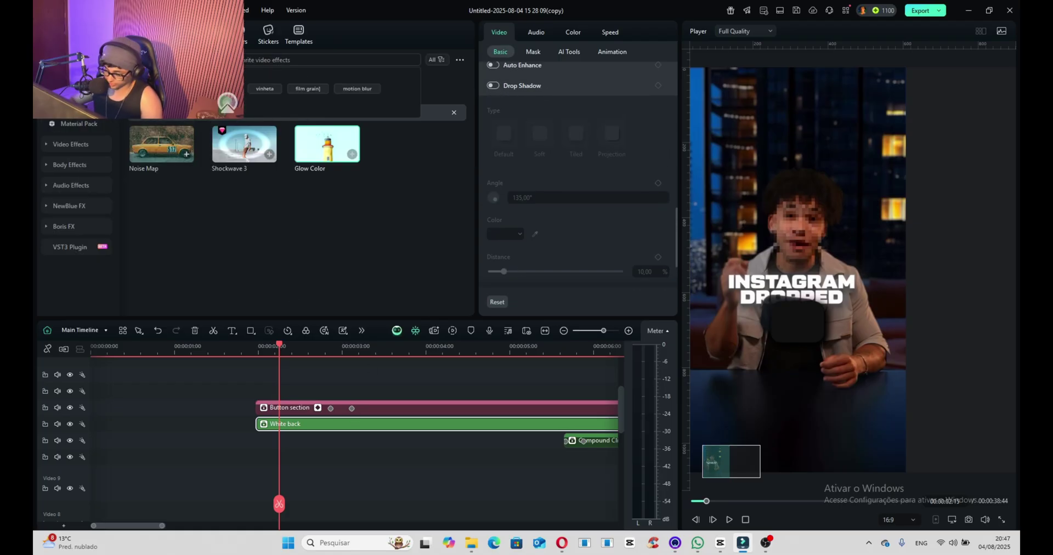
pyautogui.click(415, 60)
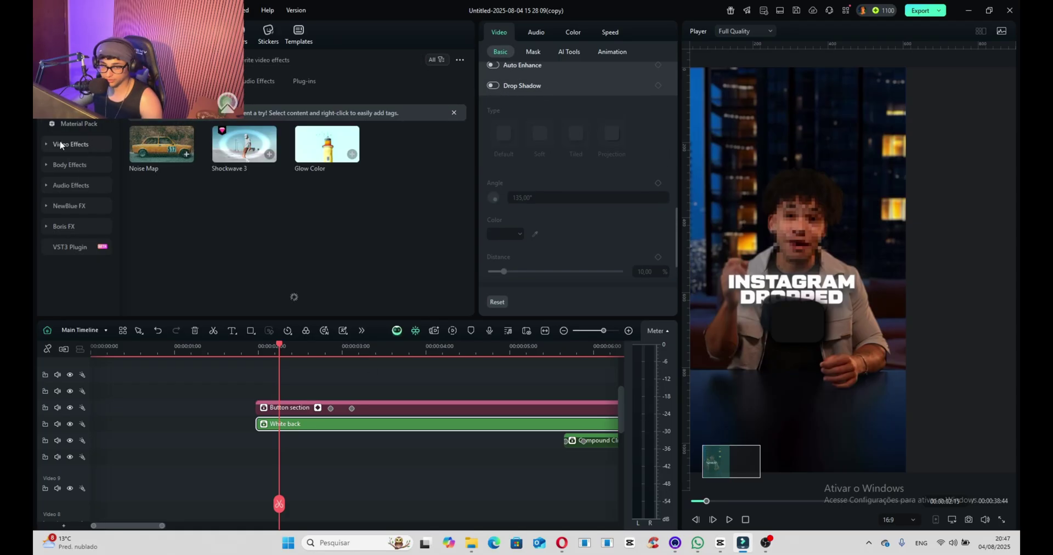
pyautogui.click(71, 145)
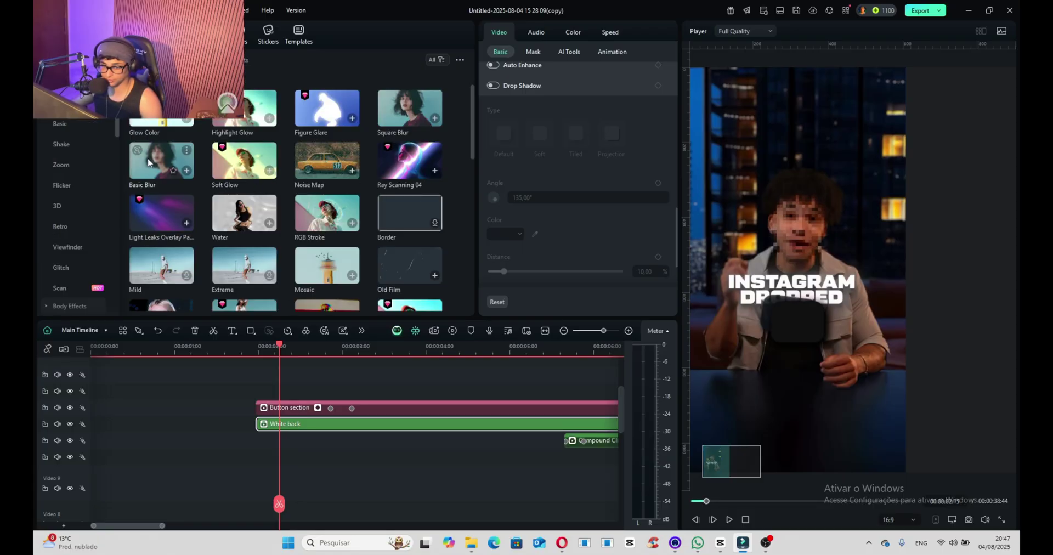
pyautogui.moveTo(148, 163); pyautogui.dragTo(316, 431)
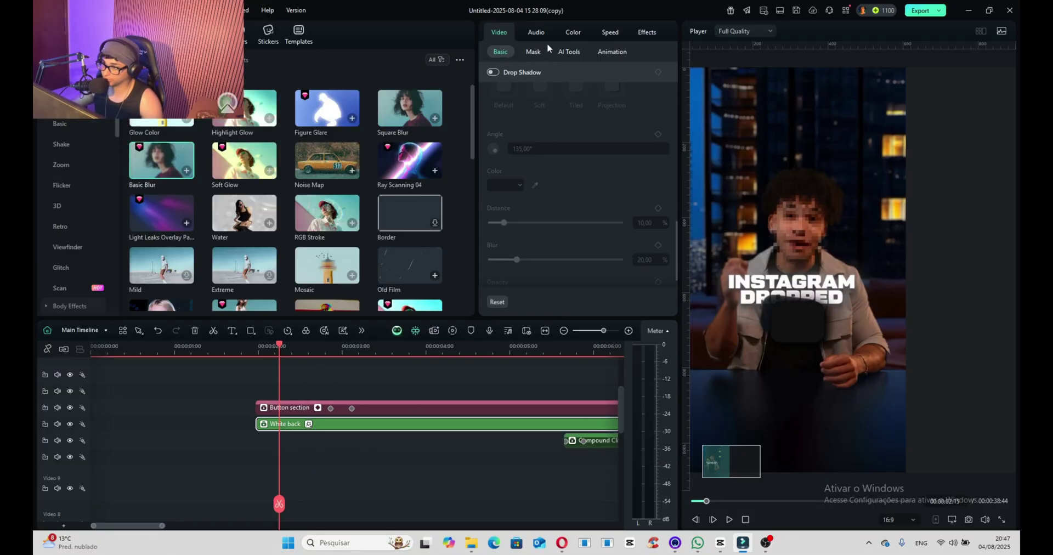
# Push White back to white: exposure and brightness 100, contrast -100, Black level 98
pyautogui.click(573, 32)
pyautogui.scroll(-5, 539, 232)
pyautogui.scroll(-1, 548, 225)
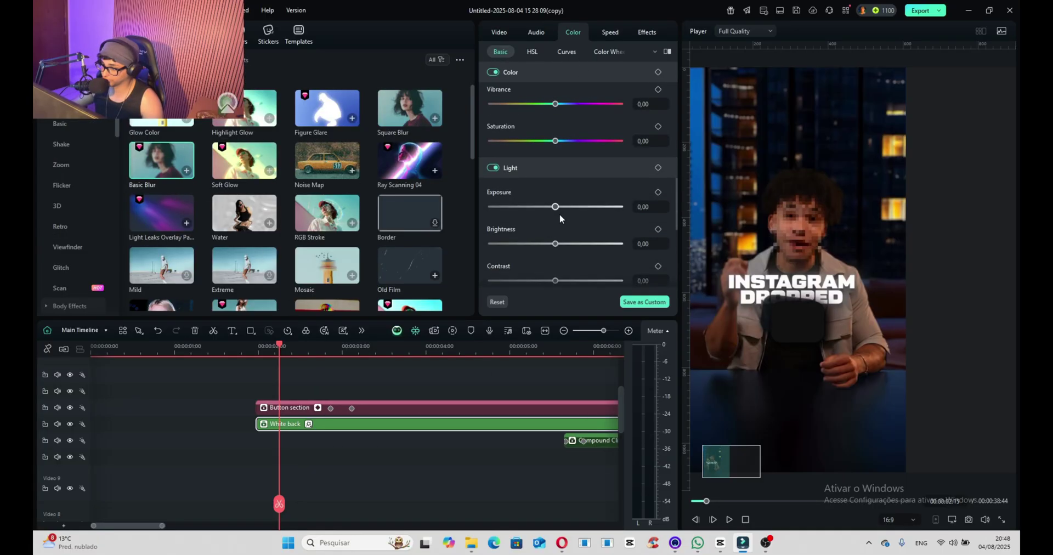
pyautogui.moveTo(627, 203); pyautogui.dragTo(712, 198)
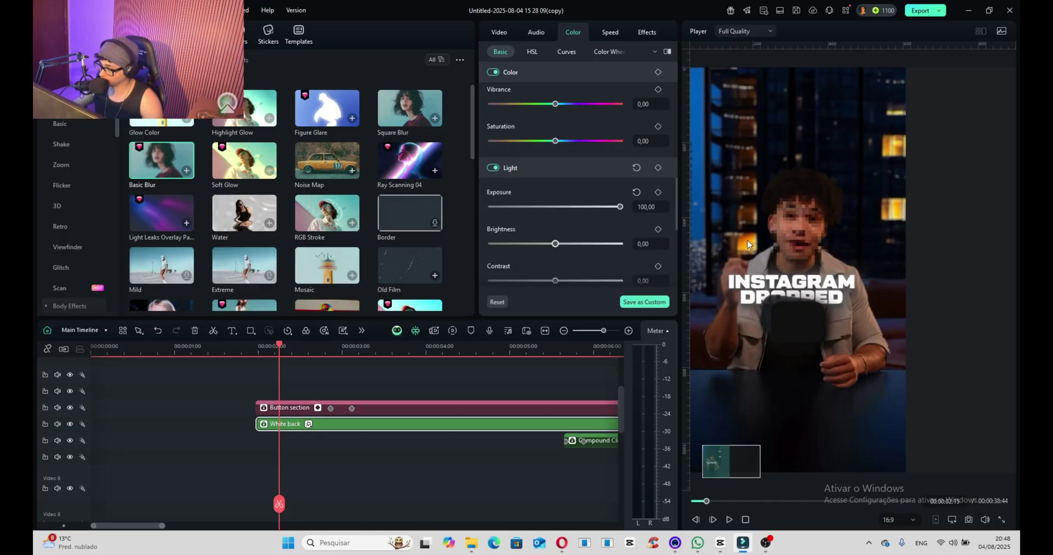
pyautogui.moveTo(598, 244); pyautogui.dragTo(729, 248)
pyautogui.scroll(-3, 563, 211)
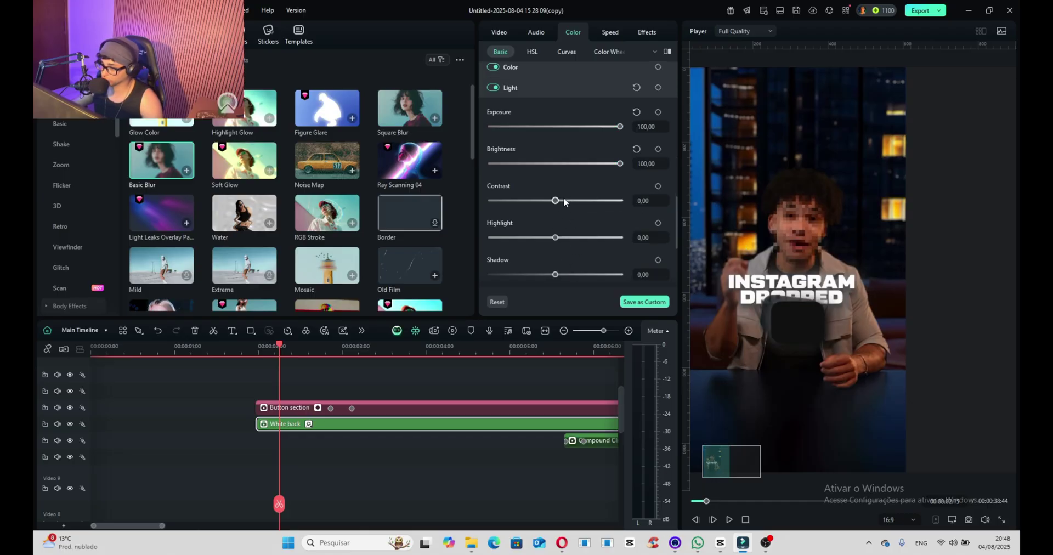
pyautogui.moveTo(588, 200); pyautogui.dragTo(373, 224)
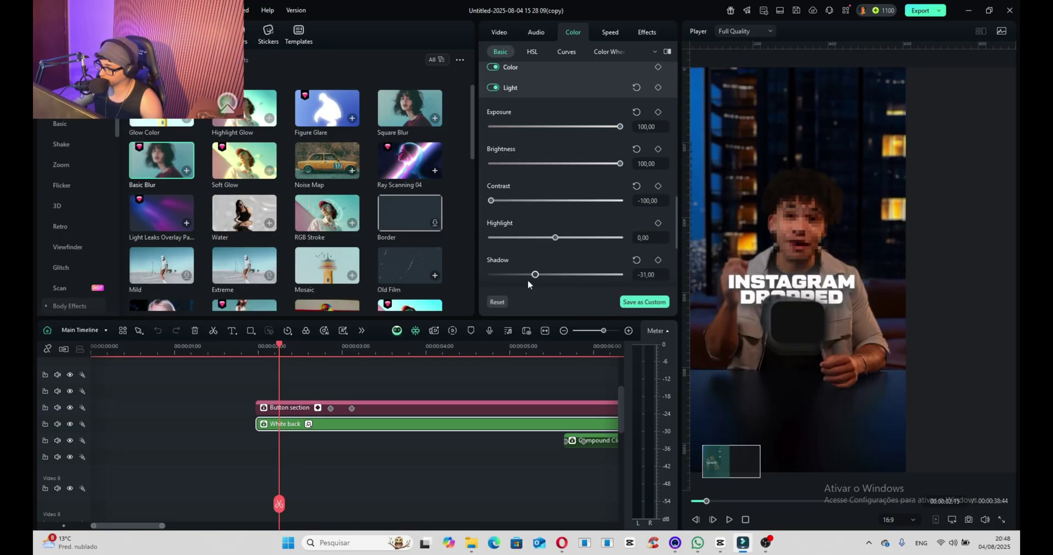
pyautogui.moveTo(535, 274); pyautogui.dragTo(622, 274)
pyautogui.scroll(-3, 538, 272)
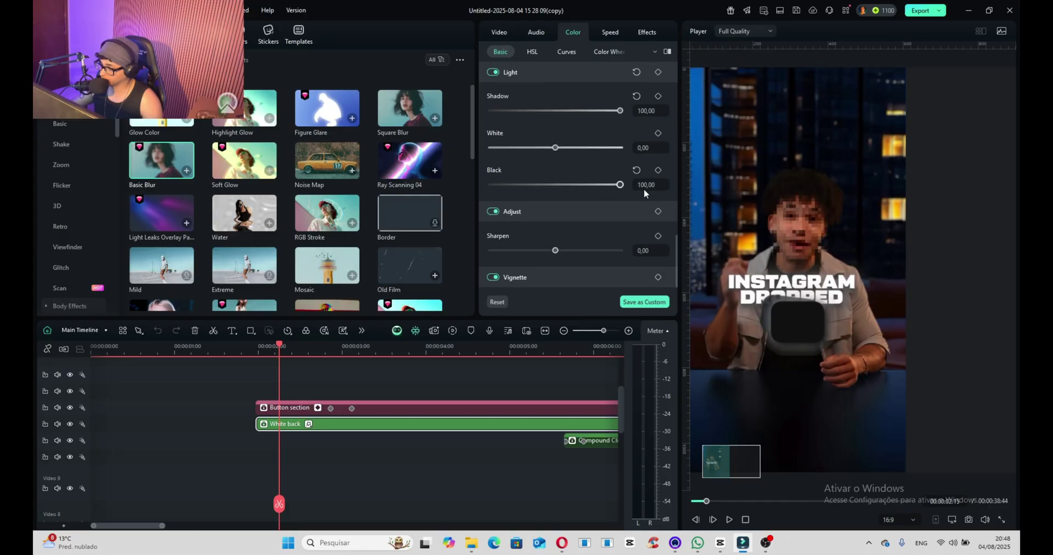
pyautogui.moveTo(619, 185)
pyautogui.mouseDown()
pyautogui.moveTo(492, 189)
pyautogui.moveTo(618, 186)
pyautogui.mouseUp()
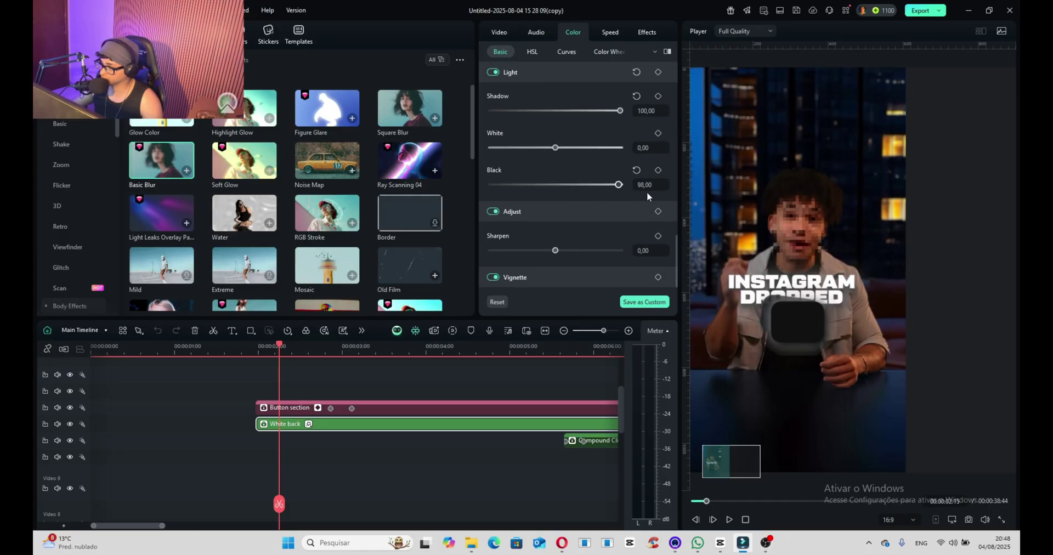
# Raise the luminance curve to brighten further, then lower Basic Blur from 50 to 0.80
pyautogui.click(565, 51)
pyautogui.moveTo(619, 129); pyautogui.dragTo(614, 118)
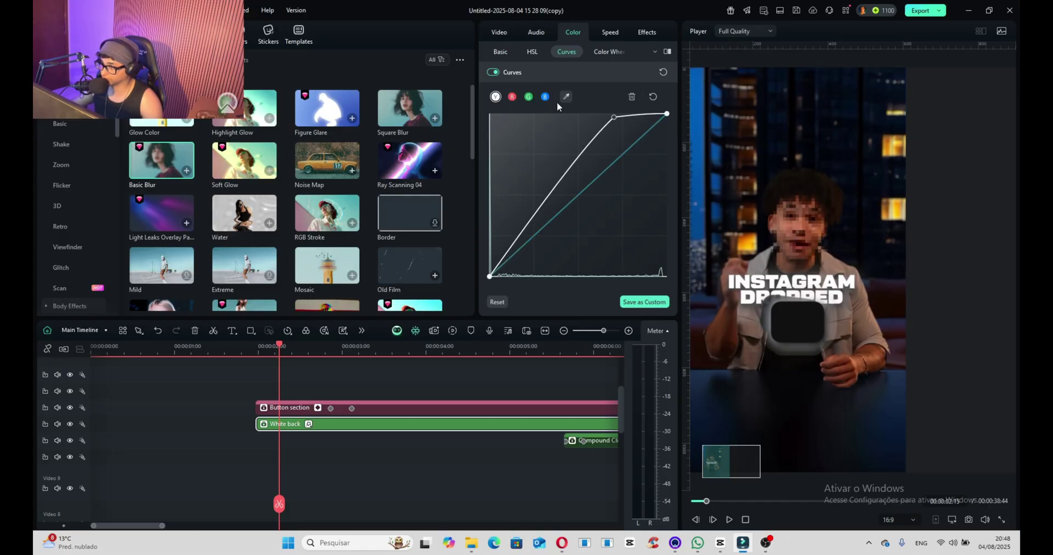
pyautogui.moveTo(575, 165); pyautogui.dragTo(508, 52)
pyautogui.click(308, 424)
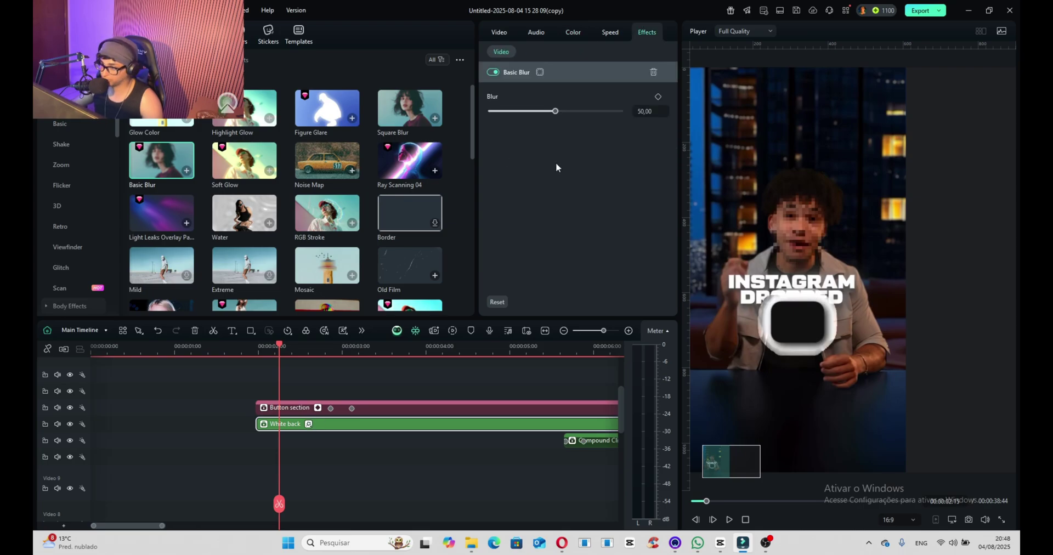
pyautogui.moveTo(555, 111); pyautogui.dragTo(497, 114)
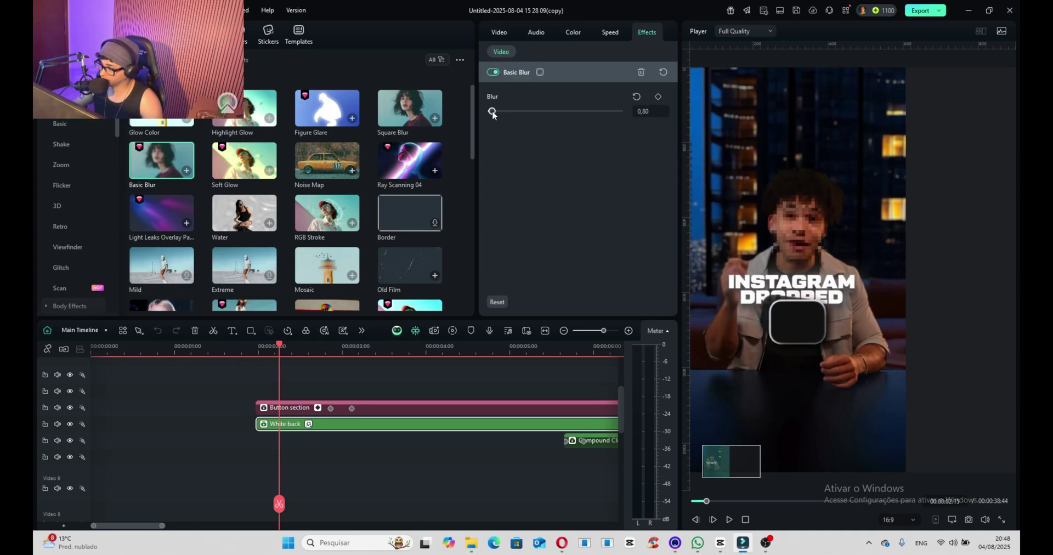
# Move the White back clip above Button section and lower its Opacity to 85
pyautogui.click(780, 331)
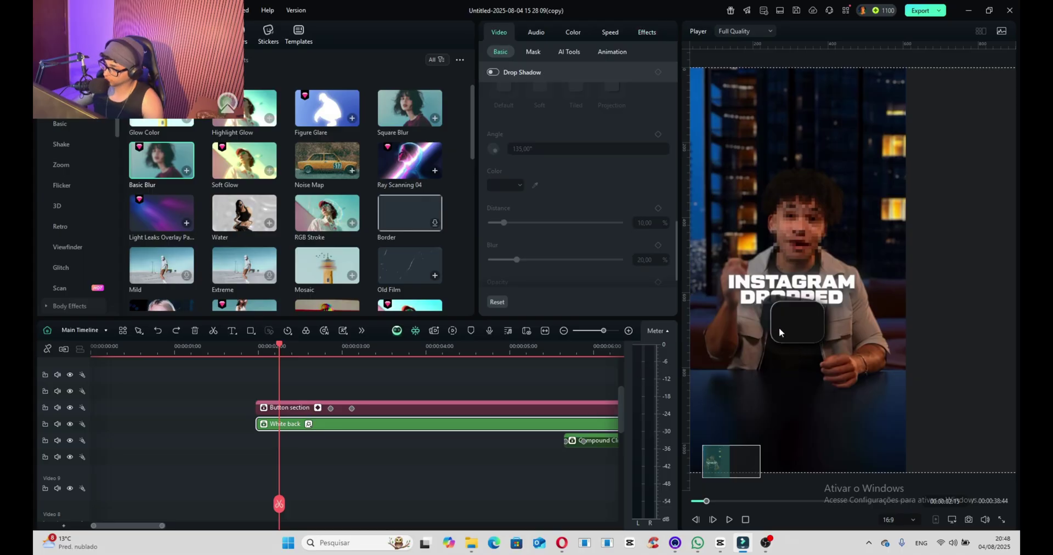
pyautogui.moveTo(365, 429); pyautogui.dragTo(413, 419)
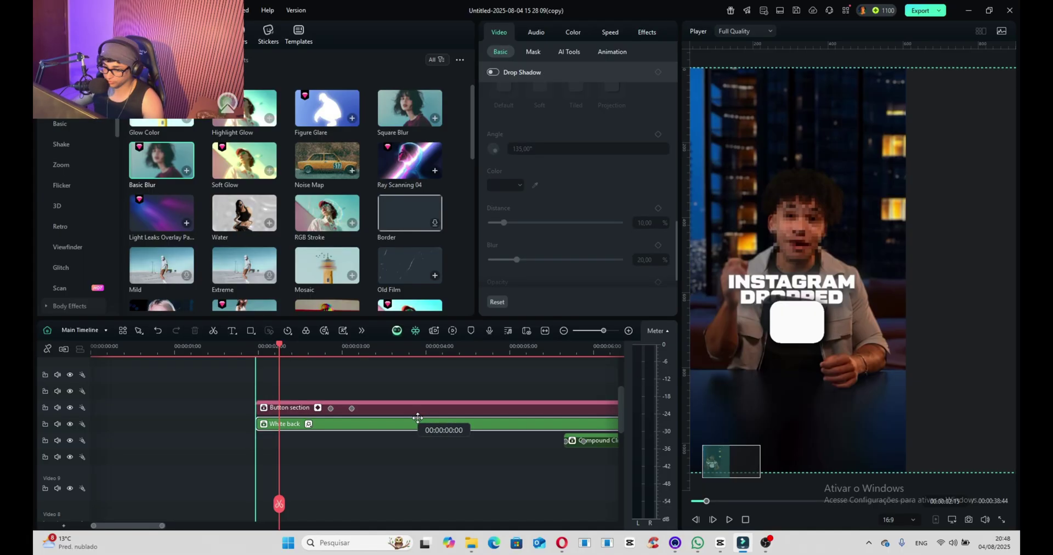
pyautogui.click(505, 36)
pyautogui.scroll(-3, 557, 252)
pyautogui.moveTo(619, 222); pyautogui.dragTo(601, 226)
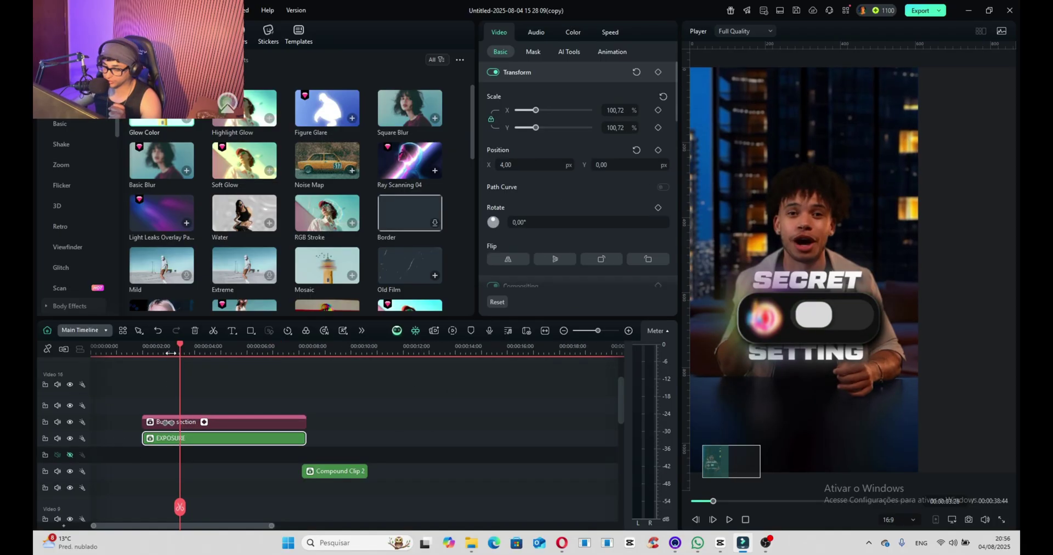
# Scrub the preview around two seconds to check the toggle animation
pyautogui.moveTo(171, 353); pyautogui.dragTo(145, 353)
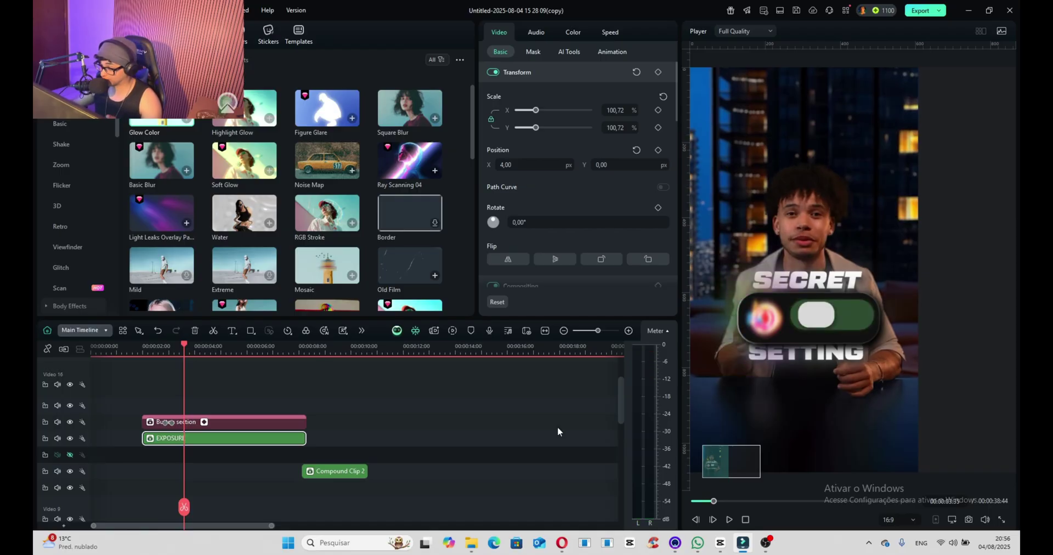
pyautogui.moveTo(191, 346)
pyautogui.mouseDown()
pyautogui.moveTo(203, 346)
pyautogui.moveTo(190, 346)
pyautogui.mouseUp()
pyautogui.scroll(1, 199, 490)
# Select the Button section and EXPOSURE clips and shift them slightly earlier
pyautogui.scroll(1, 198, 490)
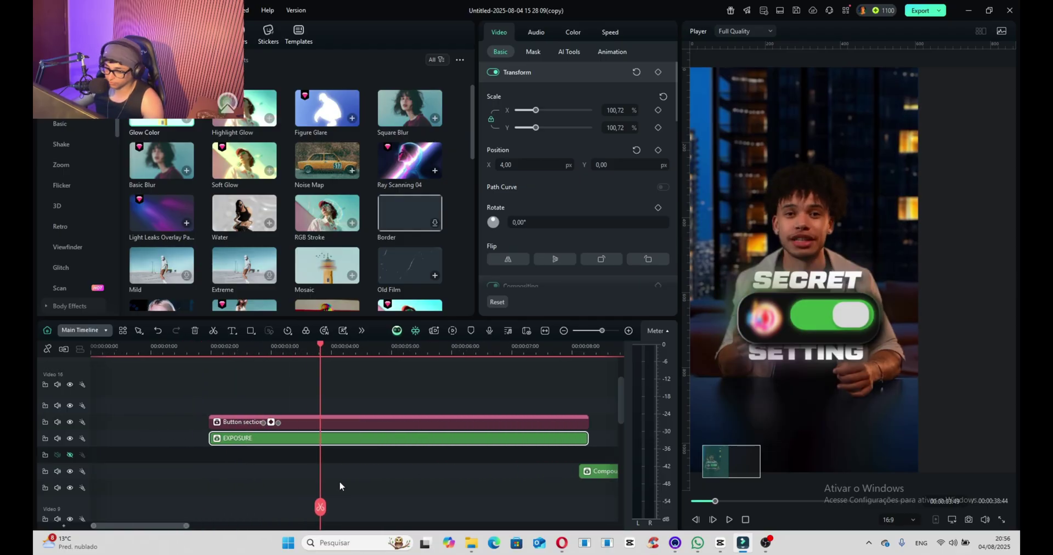
pyautogui.click(346, 459)
pyautogui.click(347, 425)
pyautogui.keyDown('ctrl'); pyautogui.click(362, 444); pyautogui.keyUp('ctrl')
pyautogui.moveTo(362, 445); pyautogui.dragTo(340, 443)
# Play back from about two seconds to review the clips' timing
pyautogui.click(190, 353)
pyautogui.press('space')
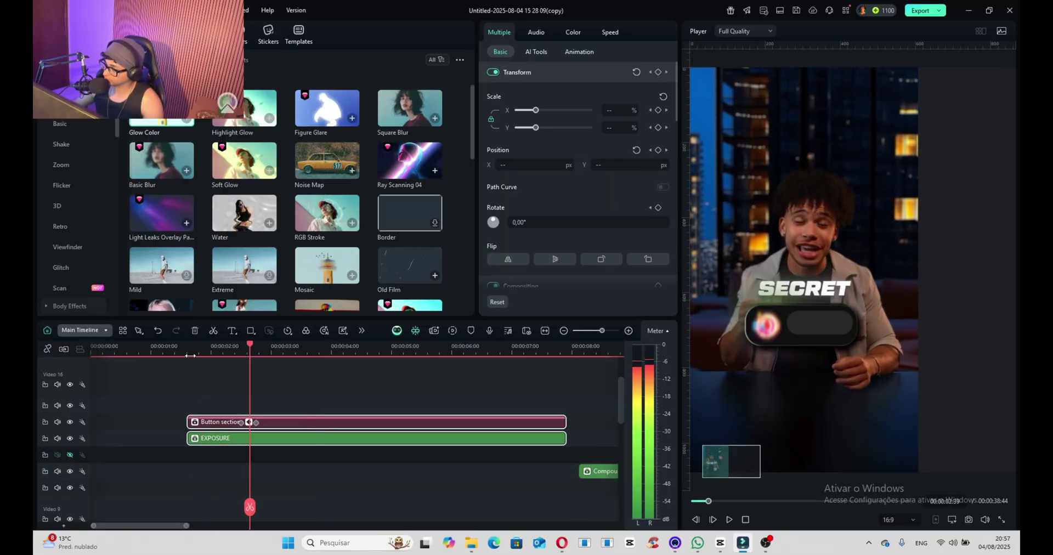
pyautogui.scroll(-1, 190, 355)
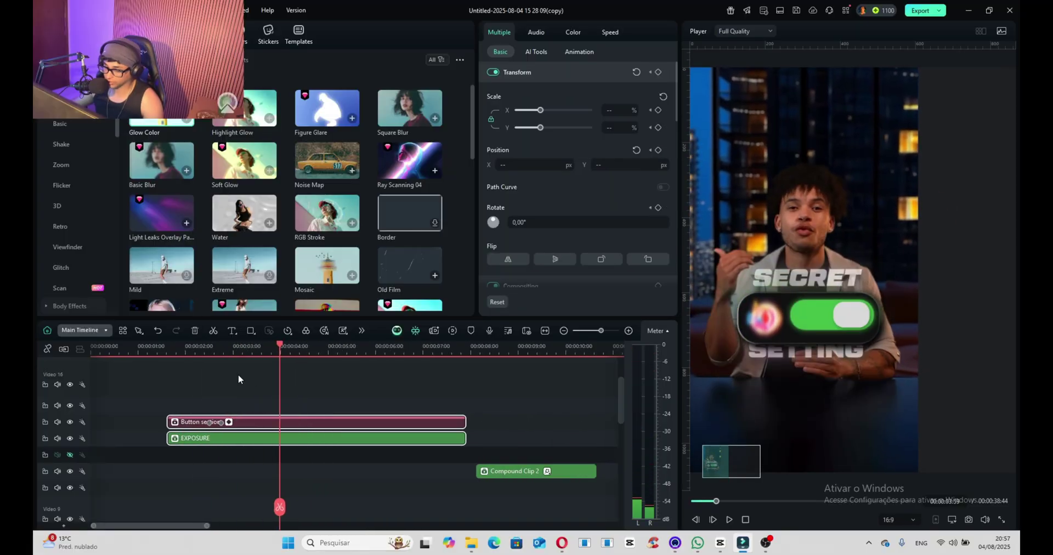
pyautogui.click(174, 355)
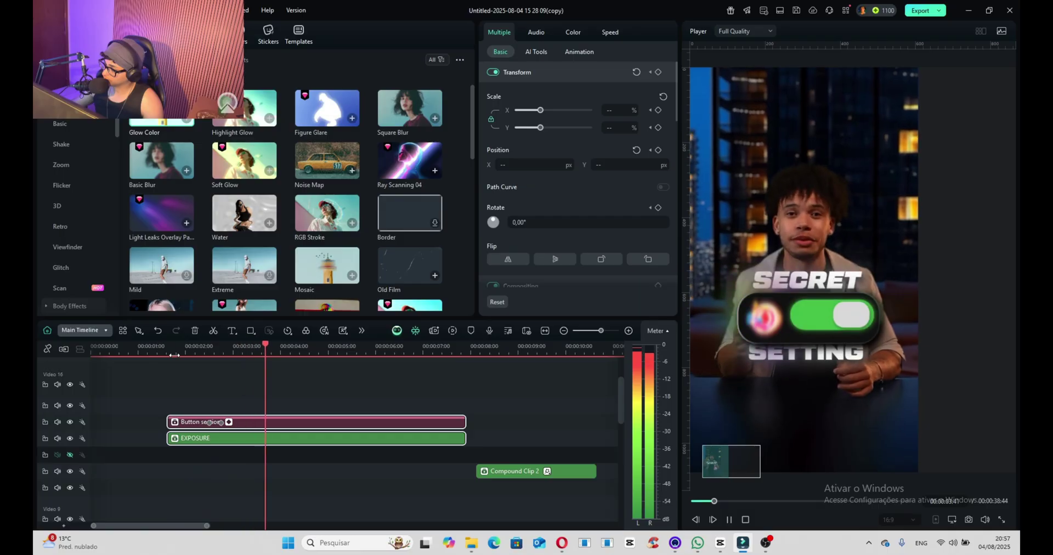
pyautogui.press('space')
pyautogui.moveTo(280, 349); pyautogui.dragTo(288, 349)
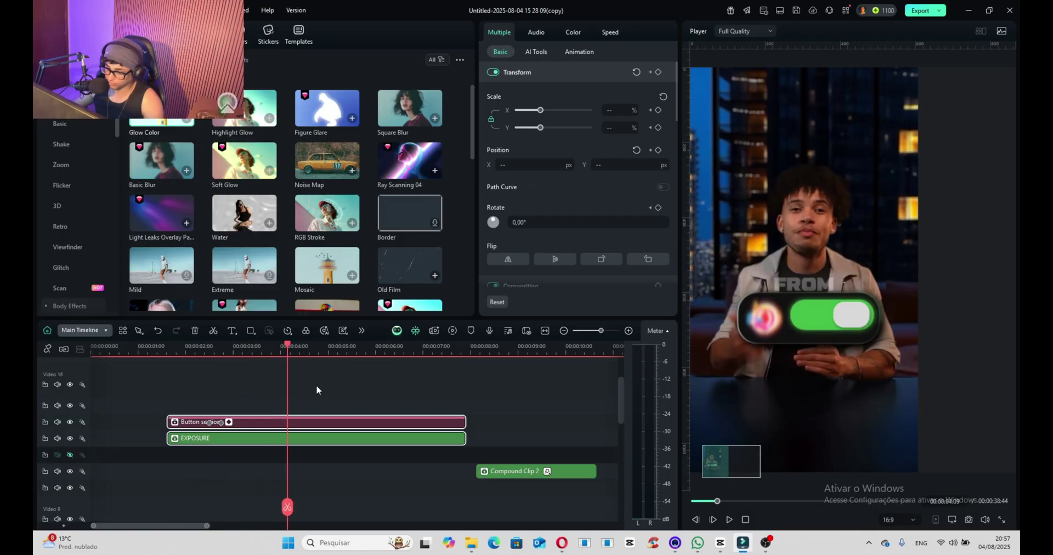
# Combine both clips into a compound clip named 'bUTTON MOVIMENT'
pyautogui.rightClick(313, 439)
pyautogui.click(380, 265)
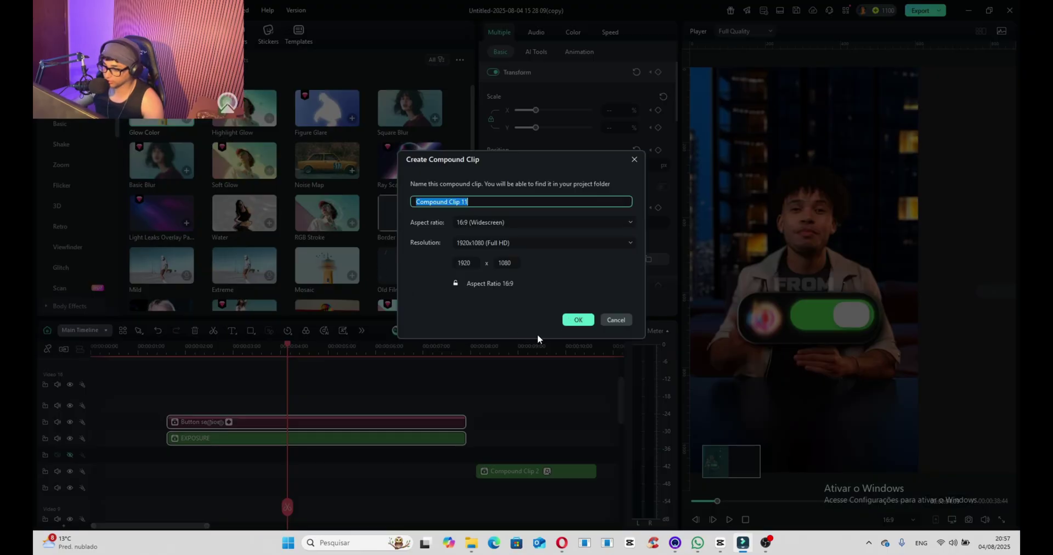
pyautogui.write('bUTTON MOVI')
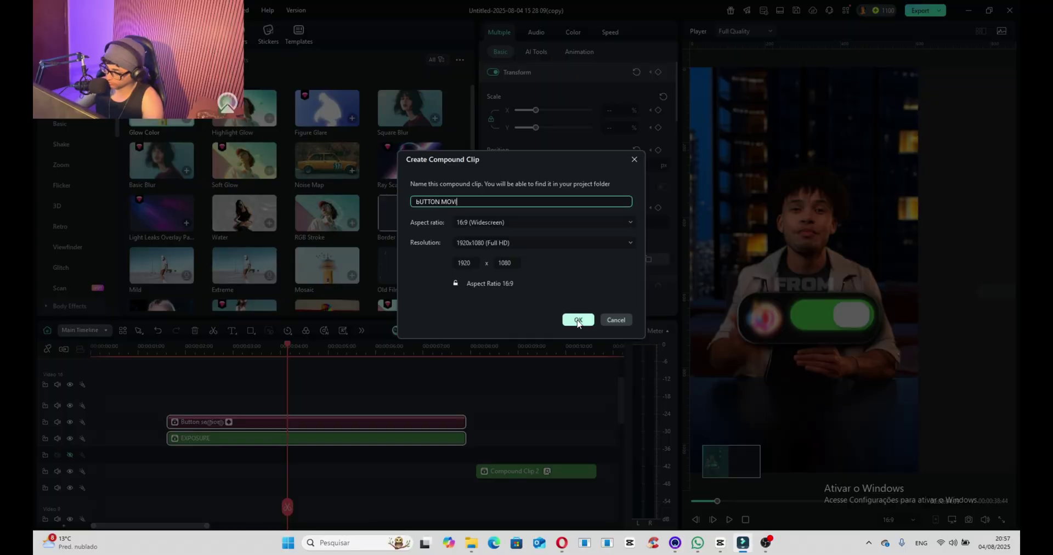
pyautogui.write('MENT')
pyautogui.click(577, 320)
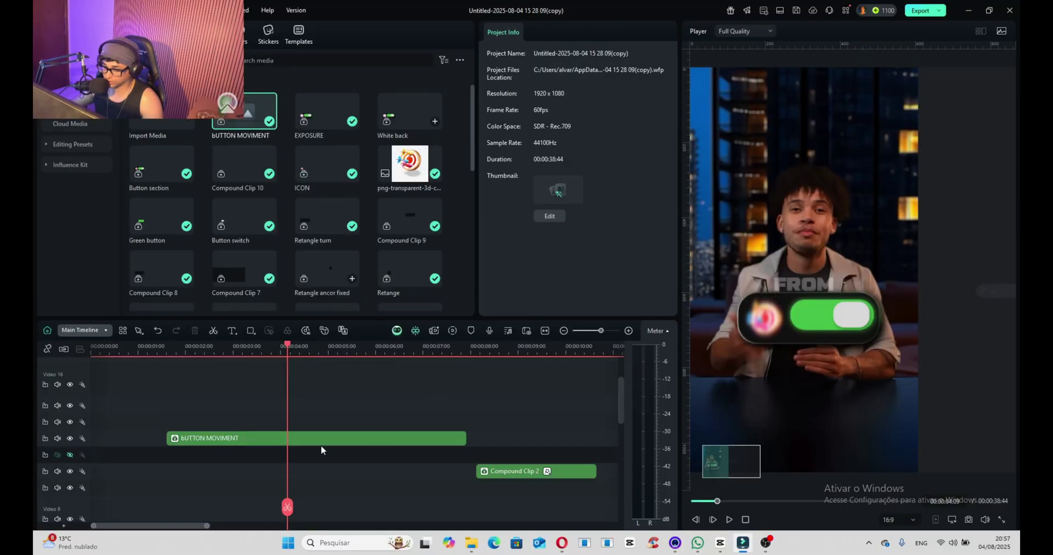
# Colour the bUTTON MOVIMENT clip pink and place the playhead at the fade-in start
pyautogui.rightClick(368, 438)
pyautogui.click(381, 471)
pyautogui.moveTo(286, 370); pyautogui.dragTo(263, 379)
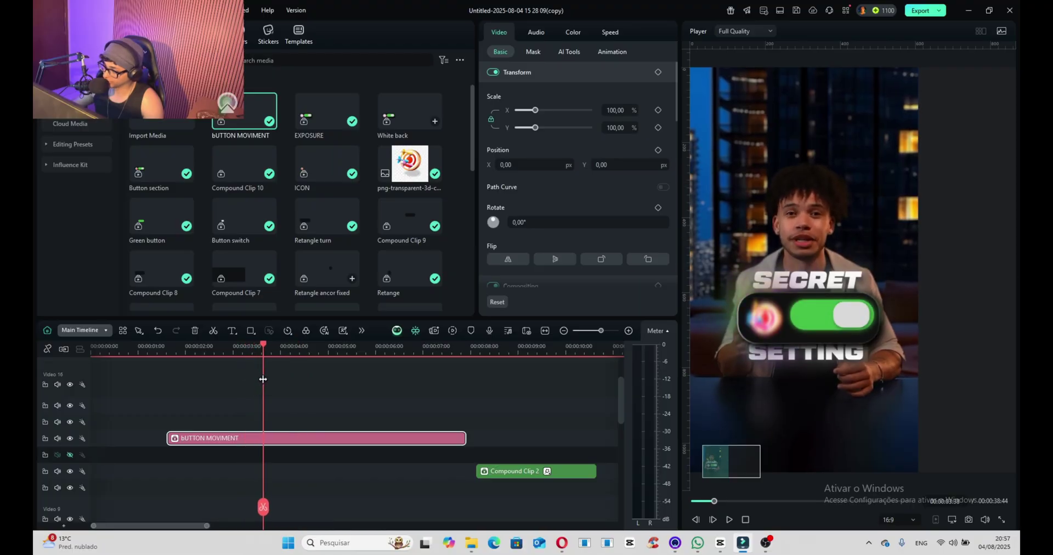
# Add opacity keyframes fading the clip in from 0 to 100
pyautogui.scroll(-5, 562, 244)
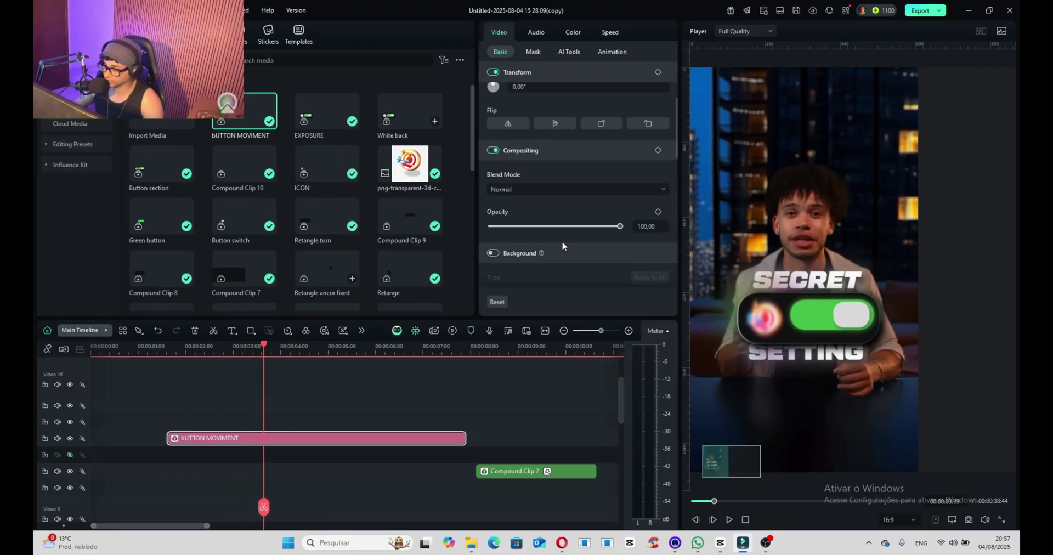
pyautogui.click(657, 211)
pyautogui.press('space')
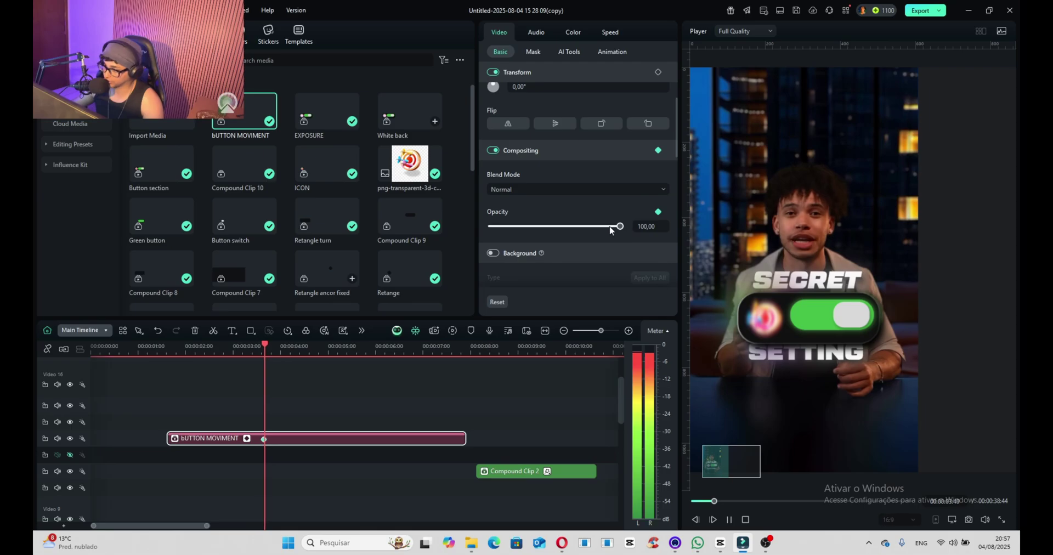
pyautogui.press('space')
pyautogui.moveTo(620, 226); pyautogui.dragTo(259, 239)
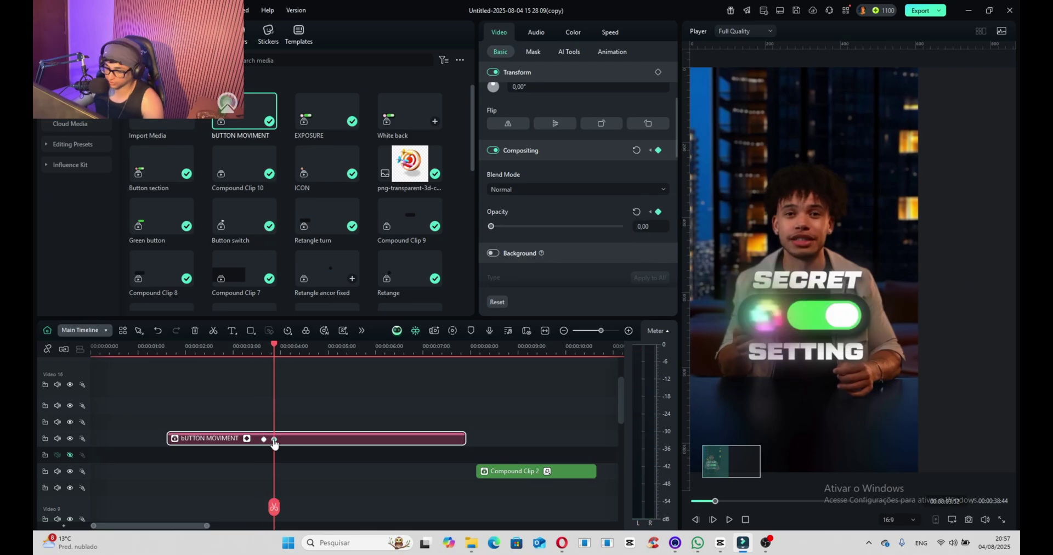
pyautogui.moveTo(274, 439)
pyautogui.mouseDown()
pyautogui.moveTo(292, 439)
pyautogui.moveTo(274, 439)
pyautogui.mouseUp()
# Keyframe Position Y at 114 around 04:04 and align the later keyframe onto it
pyautogui.click(275, 352)
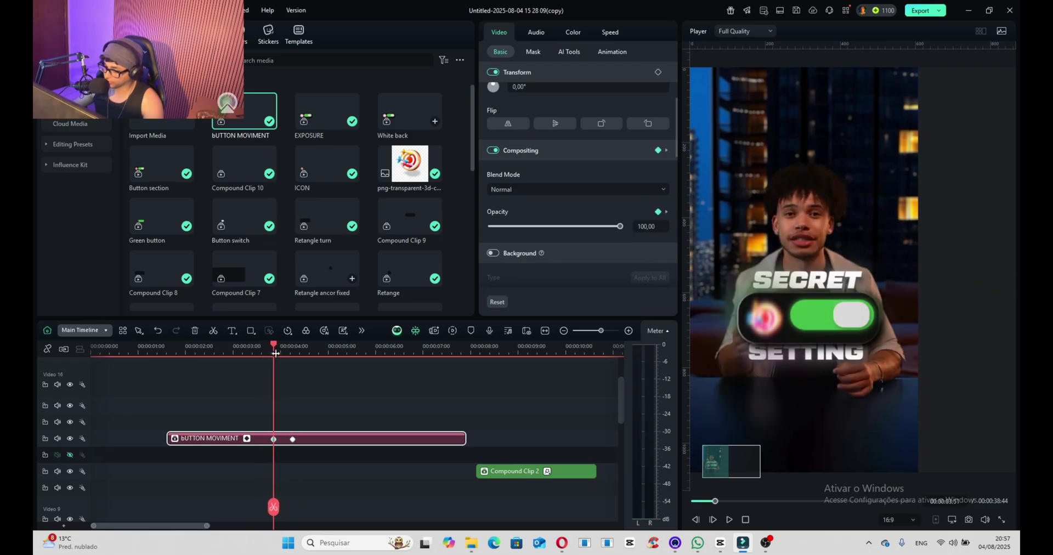
pyautogui.scroll(3, 638, 148)
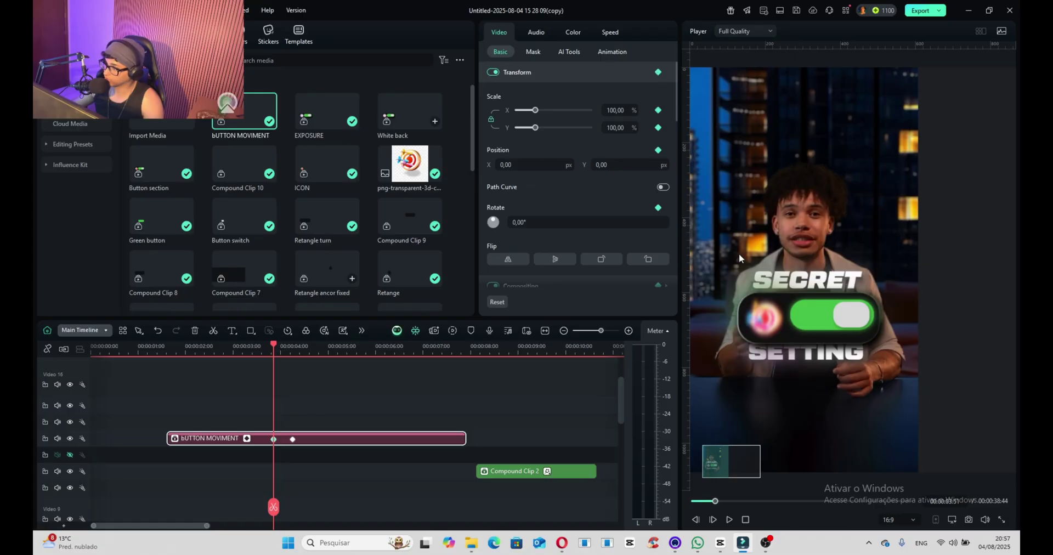
pyautogui.moveTo(274, 352); pyautogui.dragTo(292, 356)
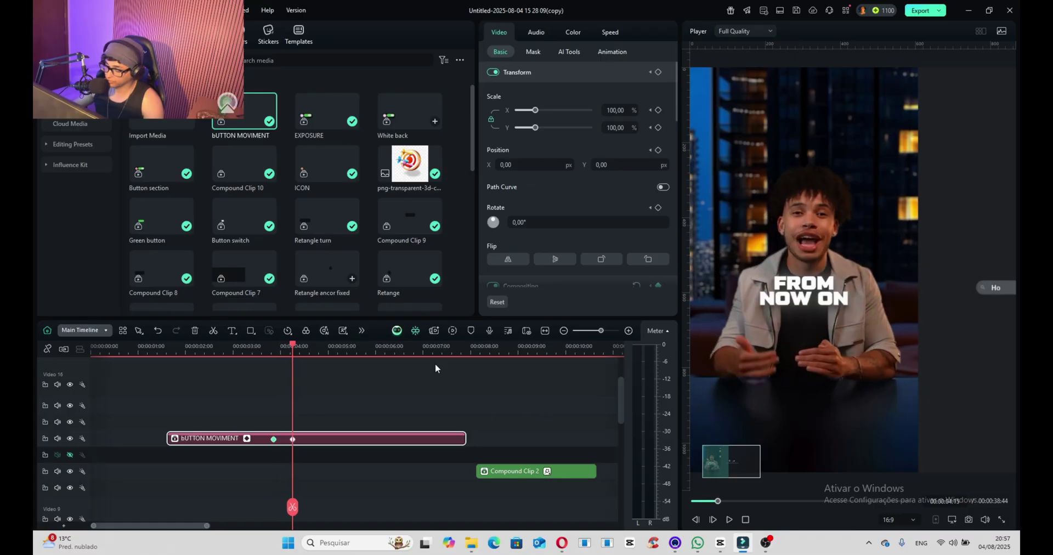
pyautogui.click(283, 347)
pyautogui.doubleClick(625, 165)
pyautogui.write('15')
pyautogui.press('Return')
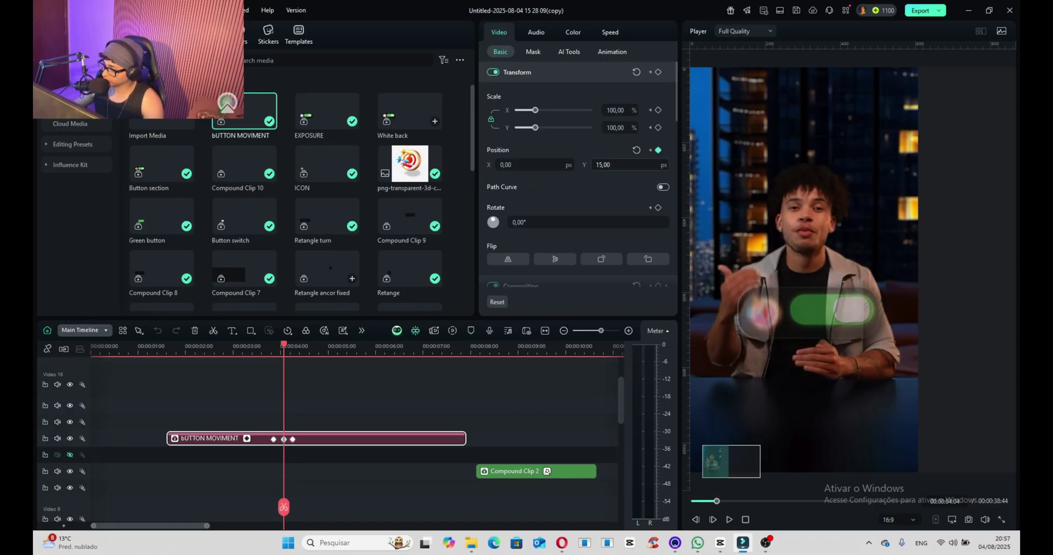
pyautogui.write('114')
pyautogui.press('Return')
pyautogui.moveTo(294, 440); pyautogui.dragTo(283, 440)
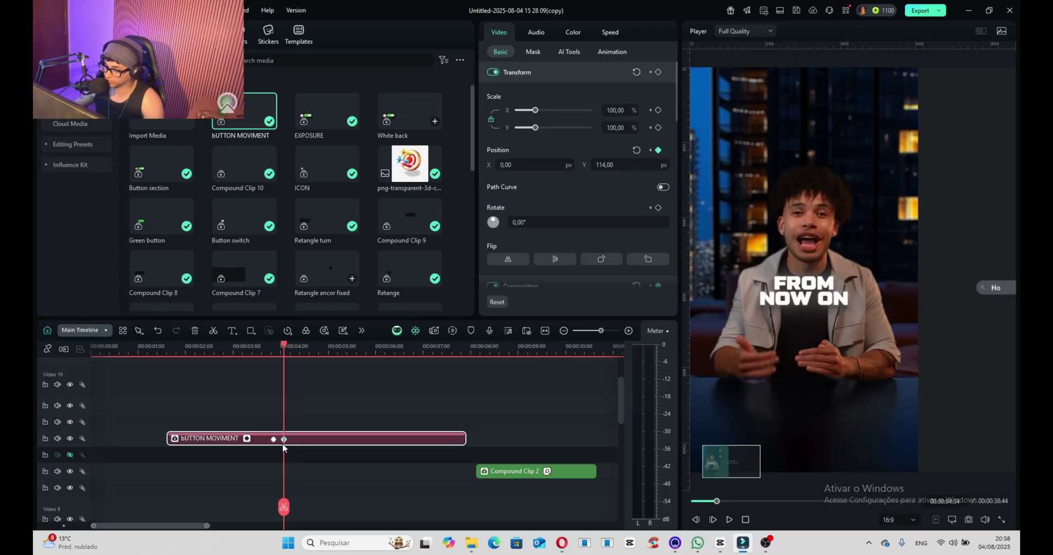
# Select all the clip's keyframes and give them Ease In and Ease Out curves
pyautogui.rightClick(273, 439)
pyautogui.click(334, 490)
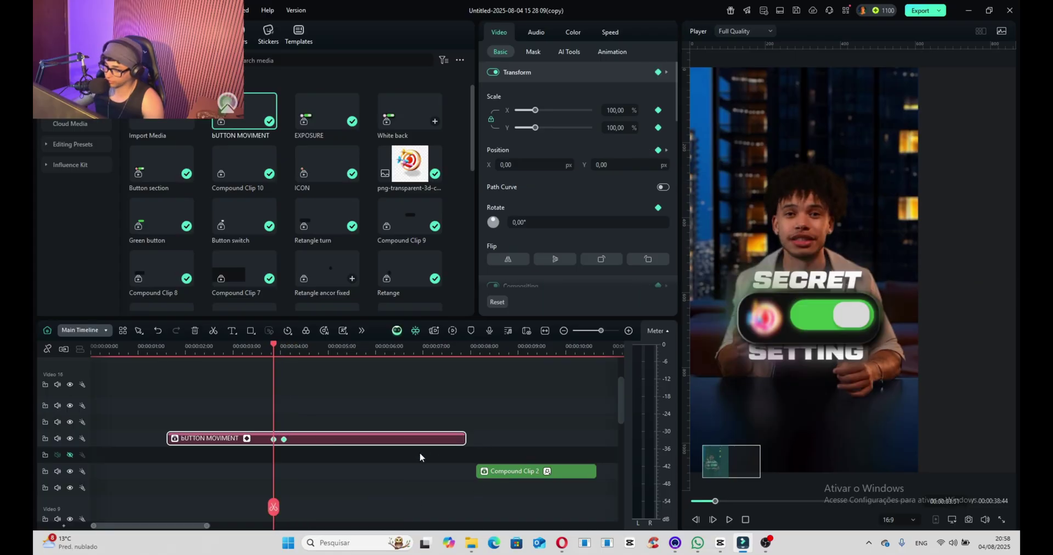
pyautogui.rightClick(283, 439)
pyautogui.moveTo(355, 510)
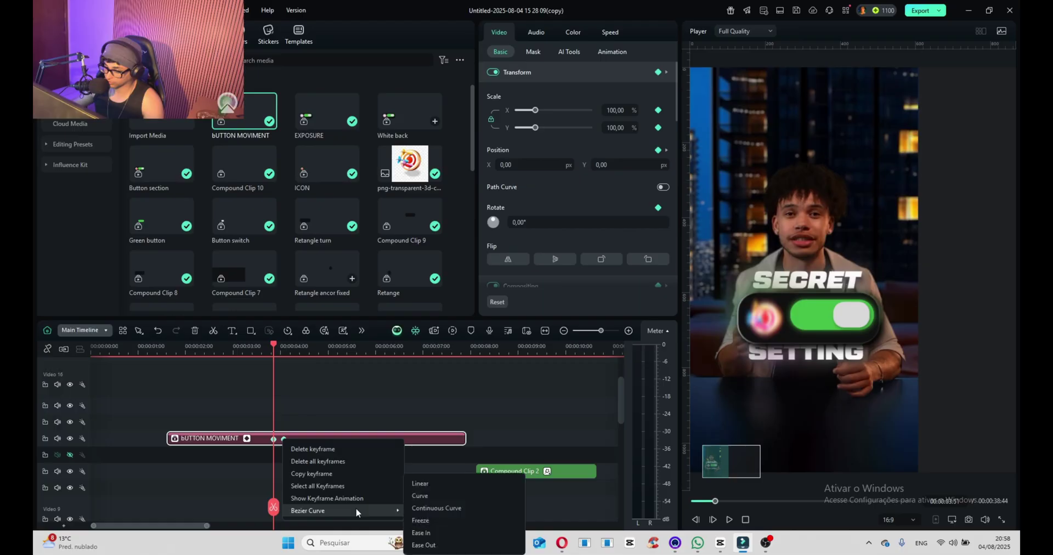
pyautogui.click(449, 532)
pyautogui.rightClick(283, 500)
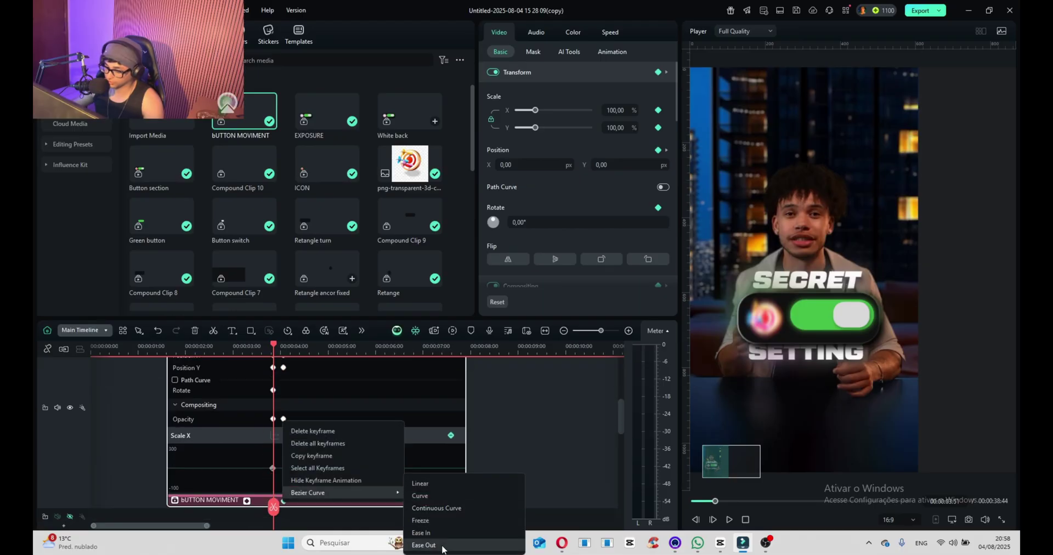
pyautogui.click(449, 529)
# Replay from about 03:18 to check the eased motion and bring up the compound clip's options
pyautogui.press('space')
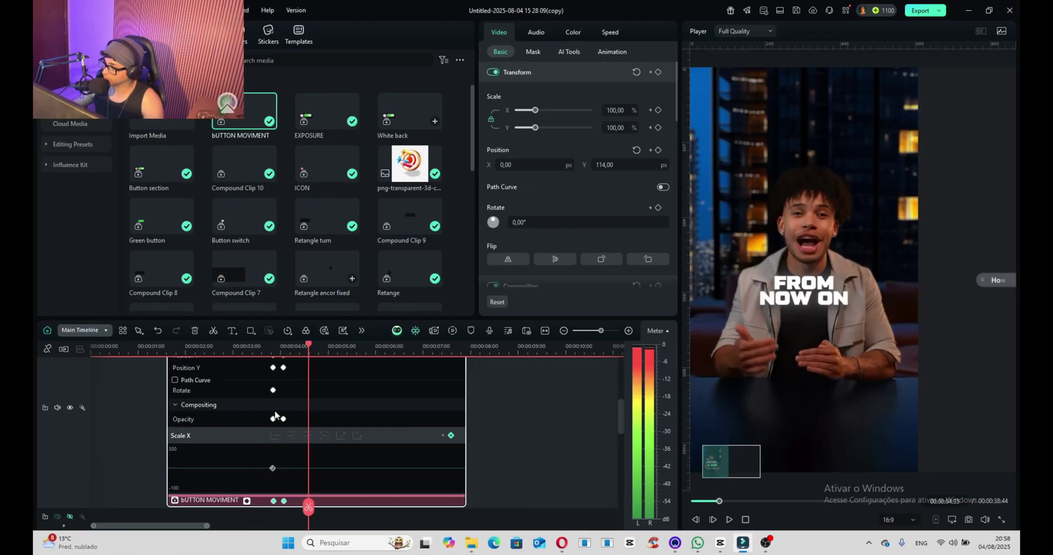
pyautogui.click(267, 350)
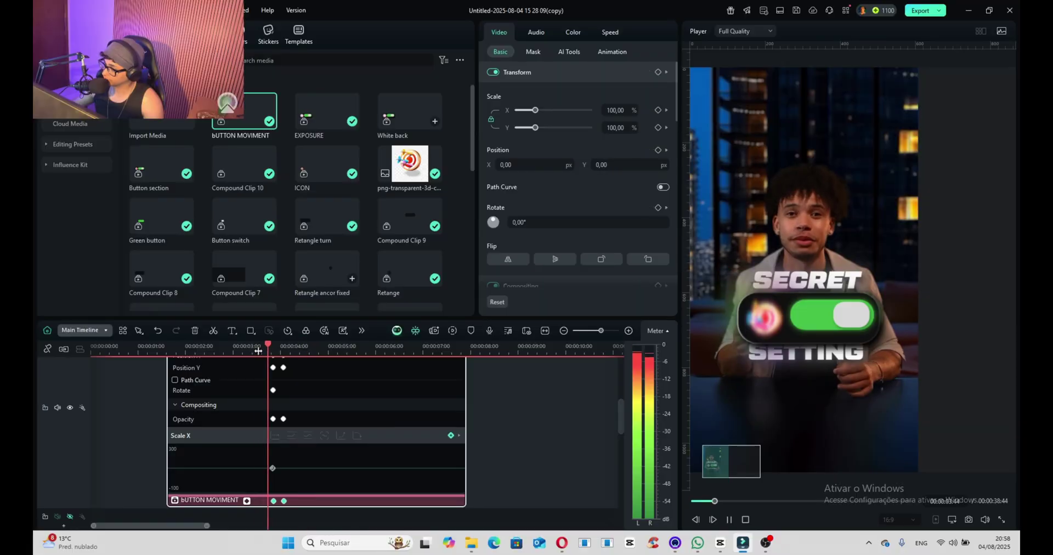
pyautogui.press('space')
pyautogui.scroll(-2, 351, 495)
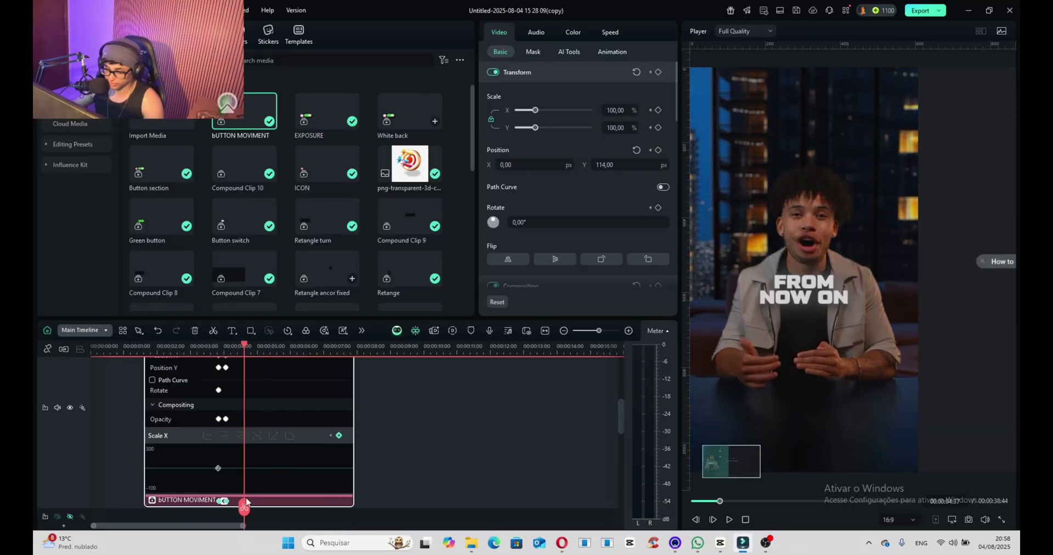
pyautogui.rightClick(187, 499)
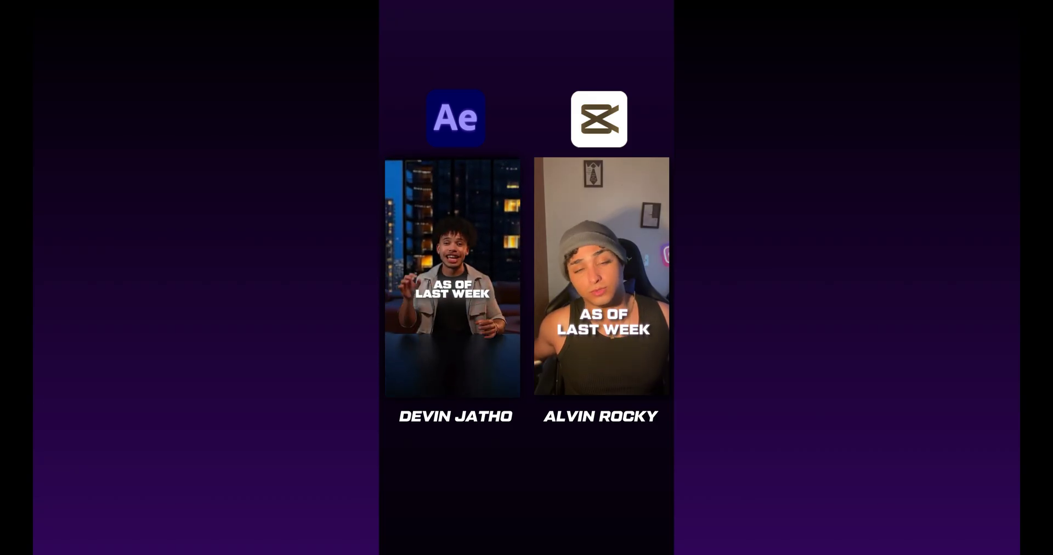